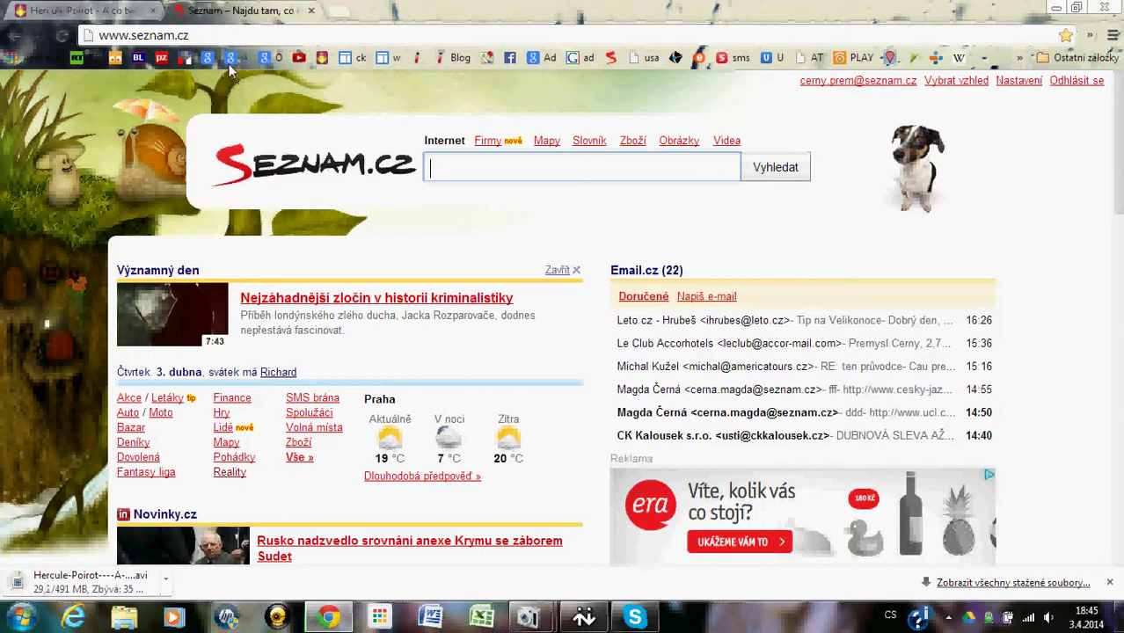
{"action": "left_click", "coordinate": [201, 36]}
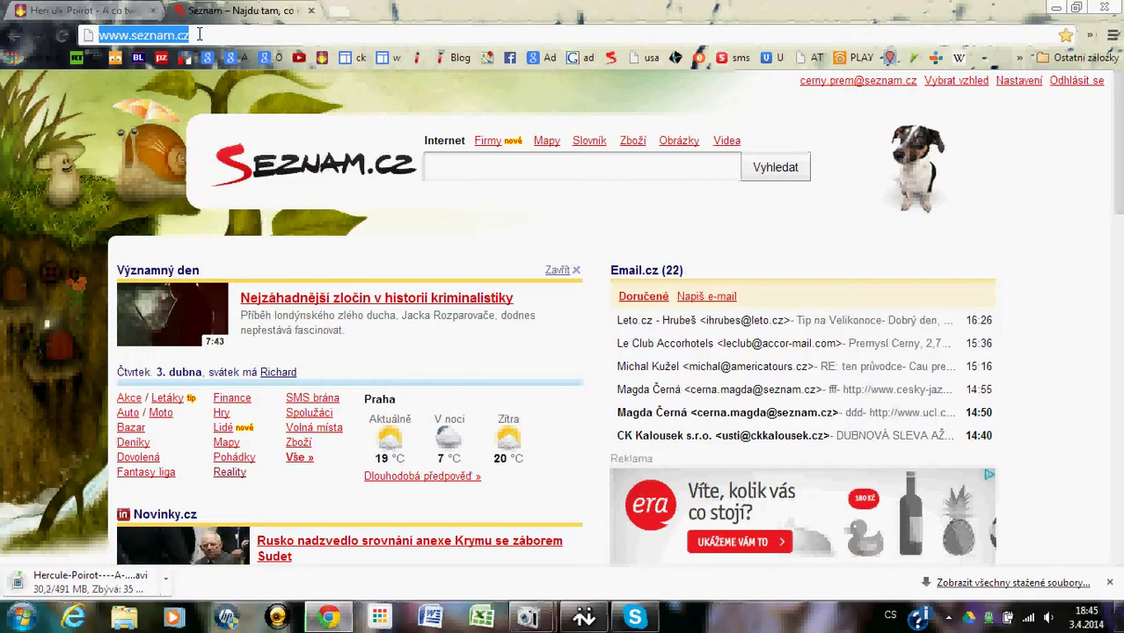
{"action": "left_click", "coordinate": [207, 34]}
{"action": "left_click_drag", "start_coordinate": [205, 35], "coordinate": [95, 34]}
{"action": "type", "text": "www.w"}
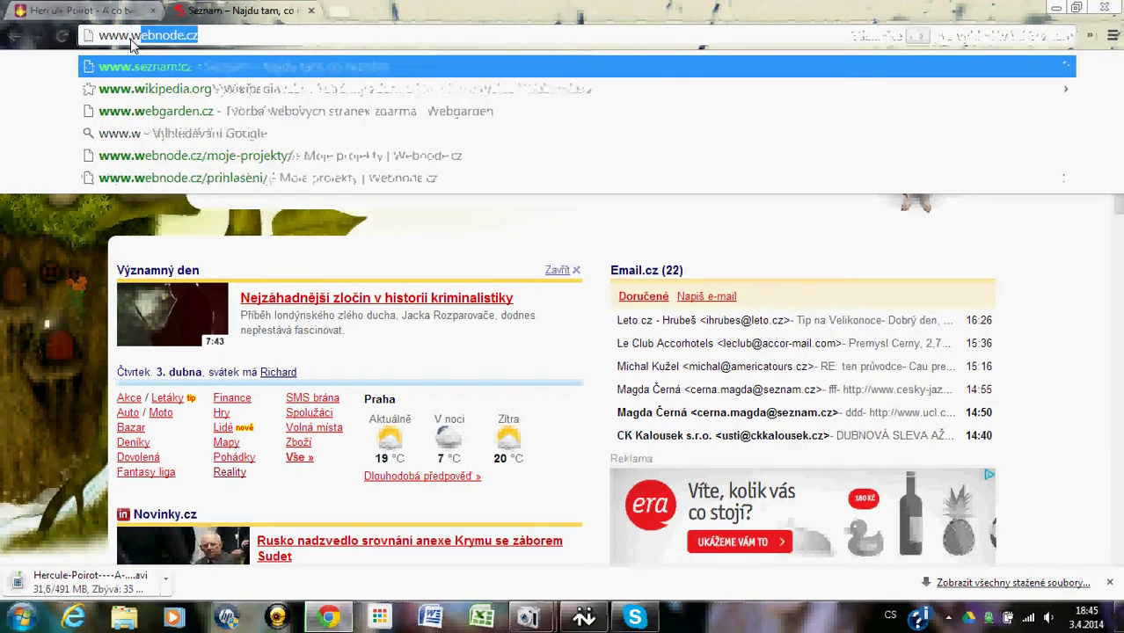
{"action": "type", "text": "ebnode.c"}
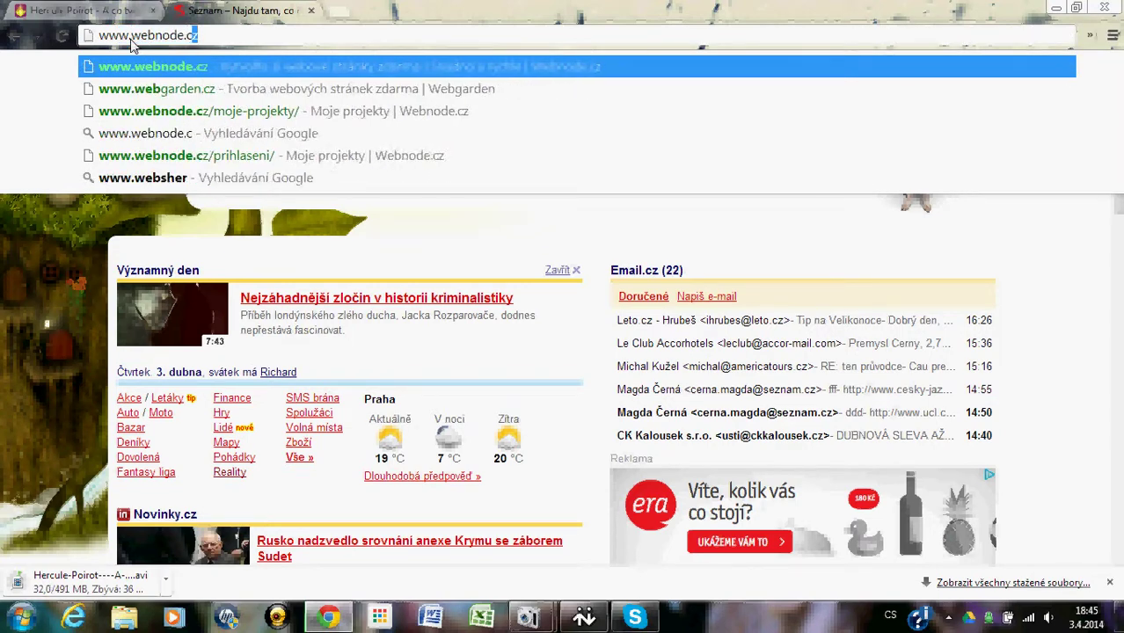
{"action": "type", "text": "z"}
{"action": "key", "text": "Return"}
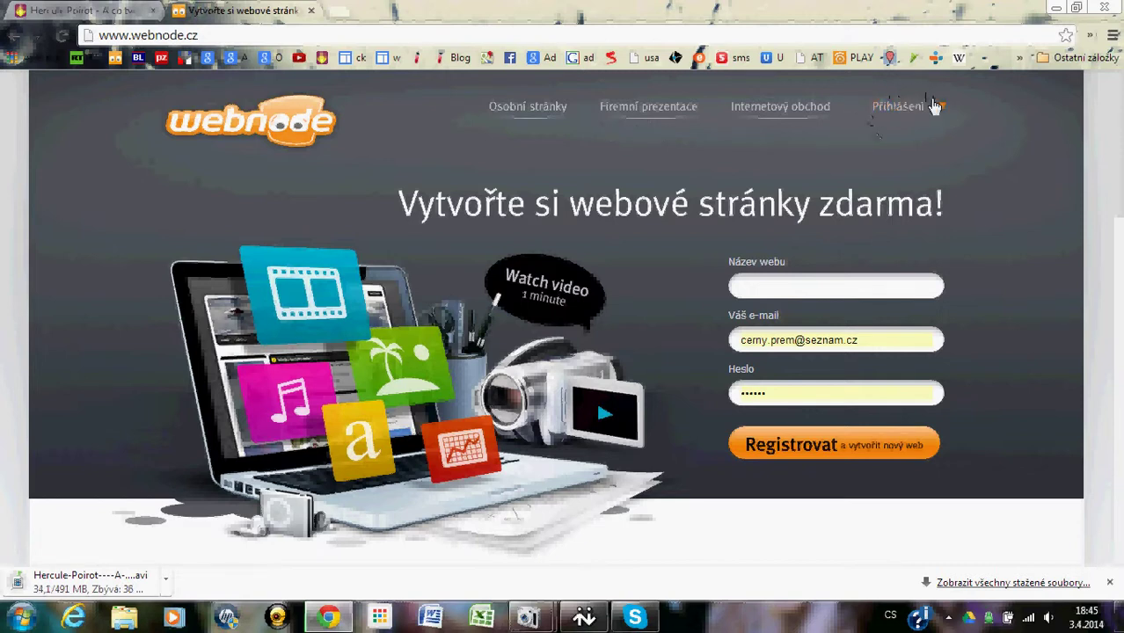
Open the sign-in form and log in to the Webnode account with the prefilled e-mail and password.
{"action": "left_click", "coordinate": [908, 115]}
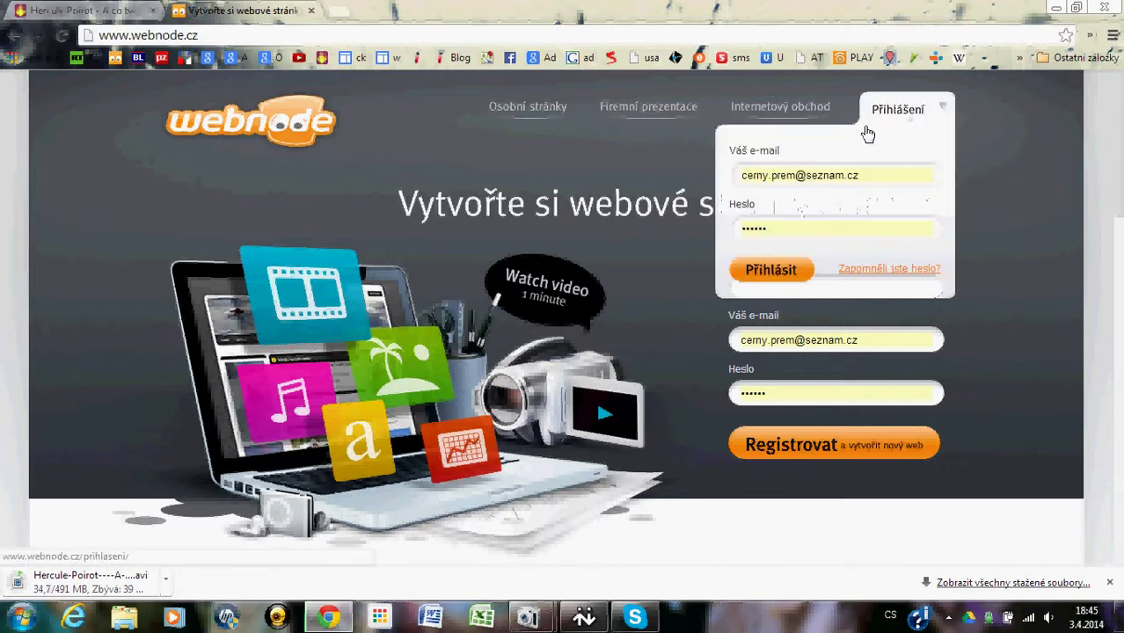
{"action": "left_click", "coordinate": [880, 174]}
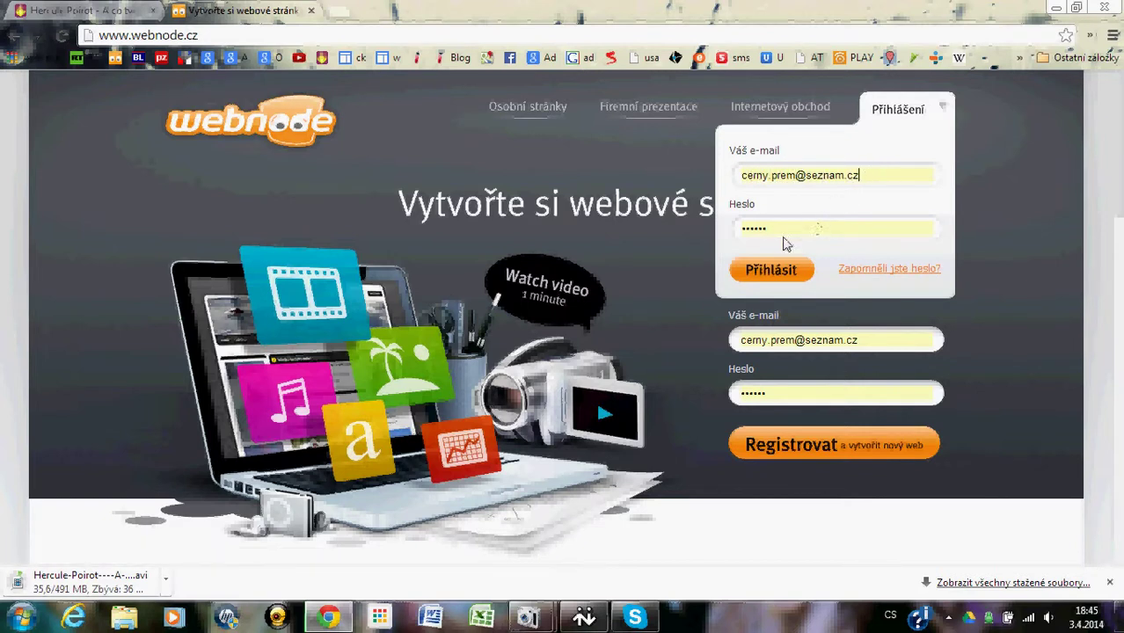
{"action": "left_click", "coordinate": [782, 269]}
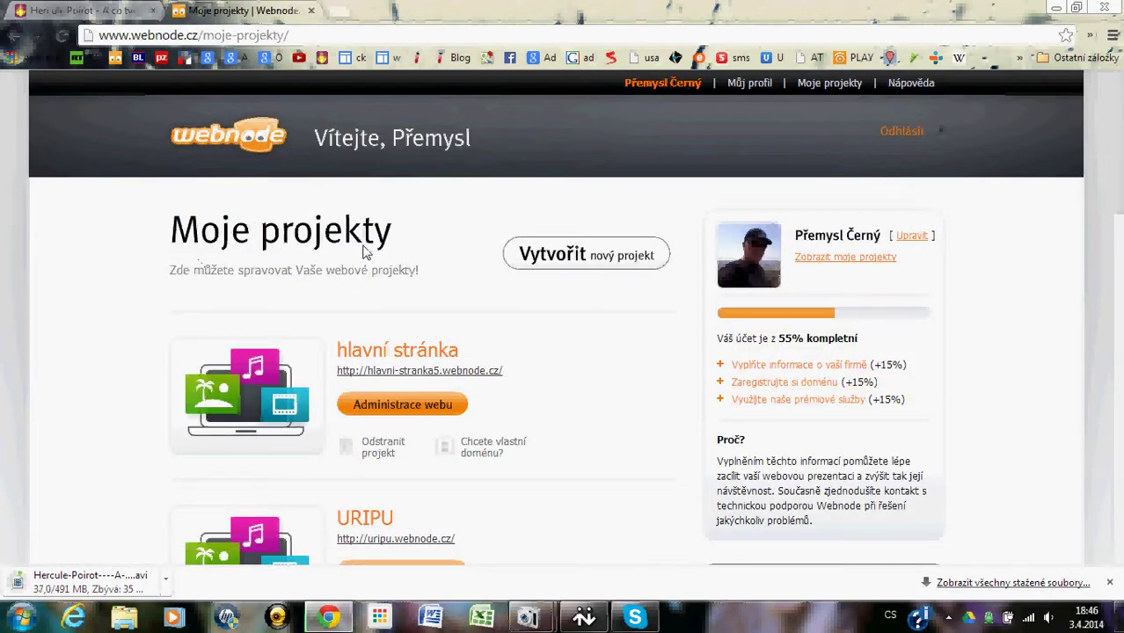
Open the administration of the "hlavní stránka" project and start editing its pages.
{"action": "scroll", "coordinate": [106, 321], "scroll_direction": "down", "scroll_amount": 2}
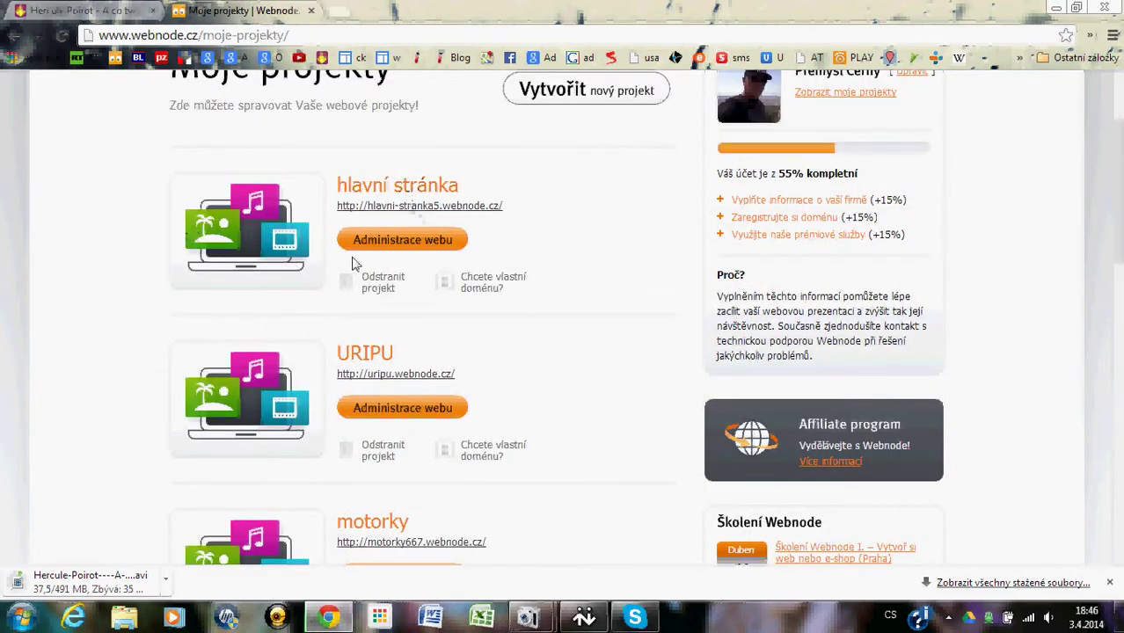
{"action": "scroll", "coordinate": [141, 352], "scroll_direction": "down", "scroll_amount": 2}
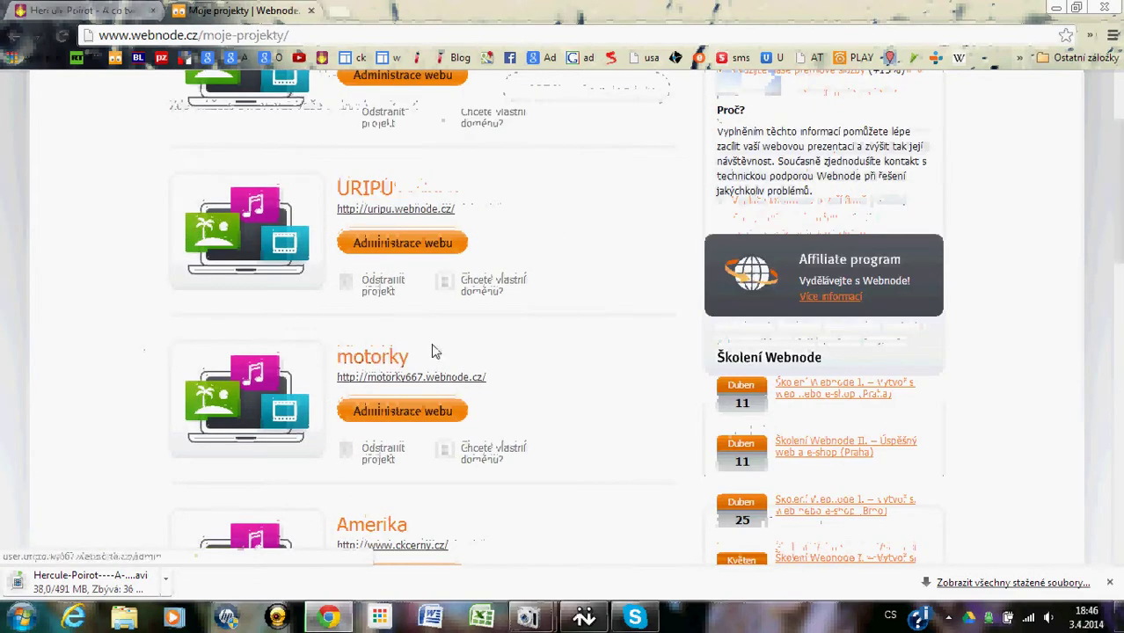
{"action": "scroll", "coordinate": [86, 356], "scroll_direction": "down", "scroll_amount": 2}
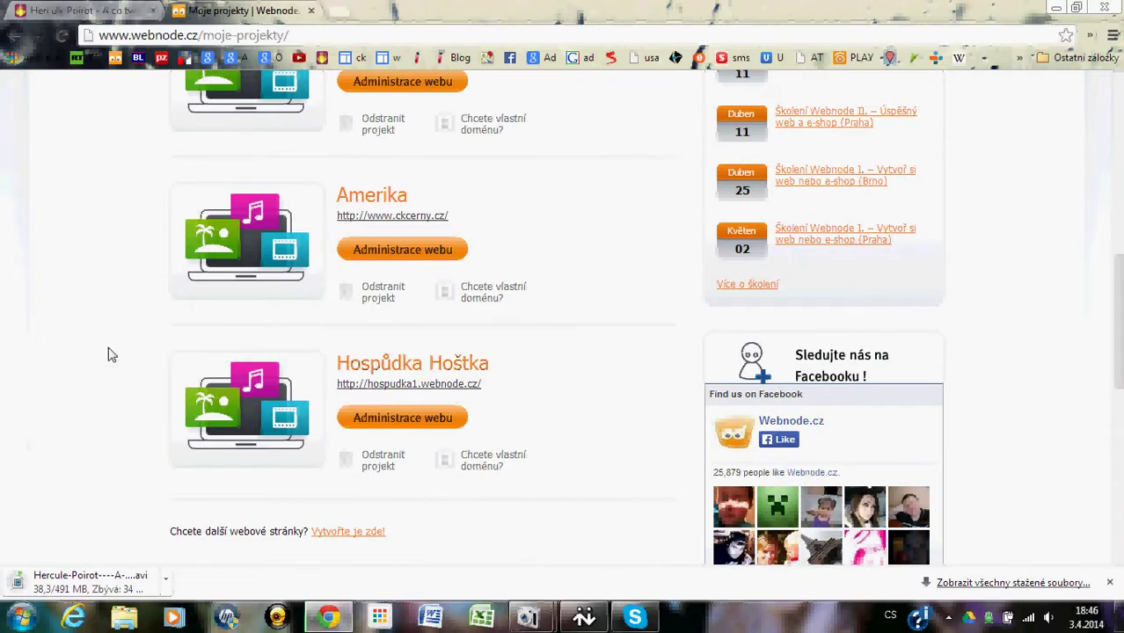
{"action": "scroll", "coordinate": [87, 335], "scroll_direction": "up", "scroll_amount": 3}
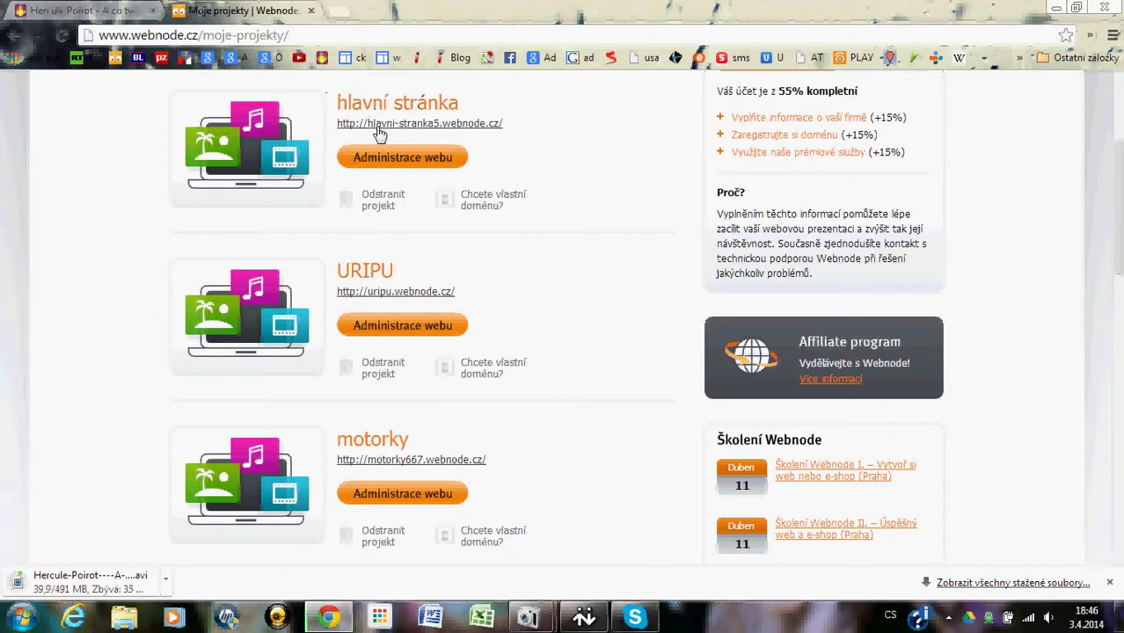
{"action": "left_click", "coordinate": [404, 161]}
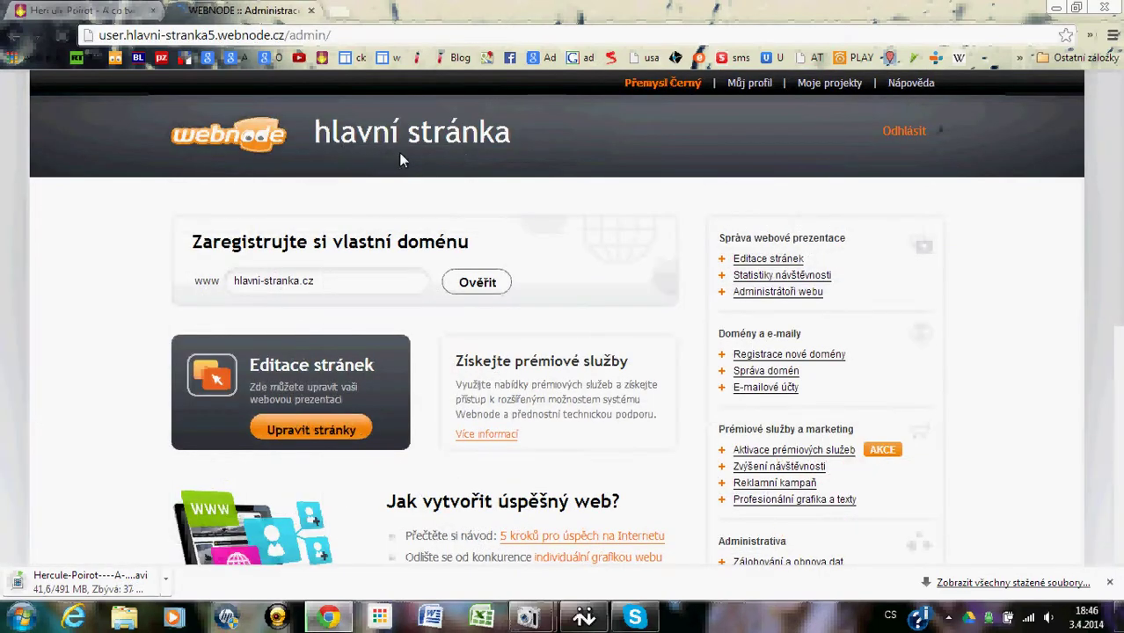
{"action": "left_click", "coordinate": [308, 426]}
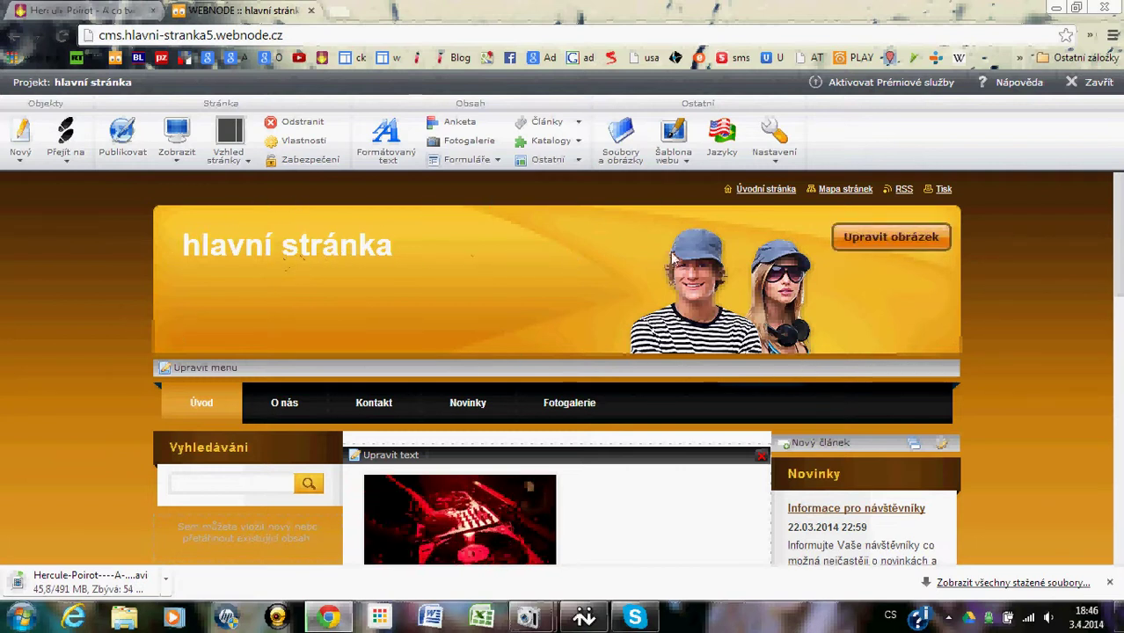
Open the page header in the image editor and delete its existing yellow picture with the two people.
{"action": "left_click", "coordinate": [901, 237]}
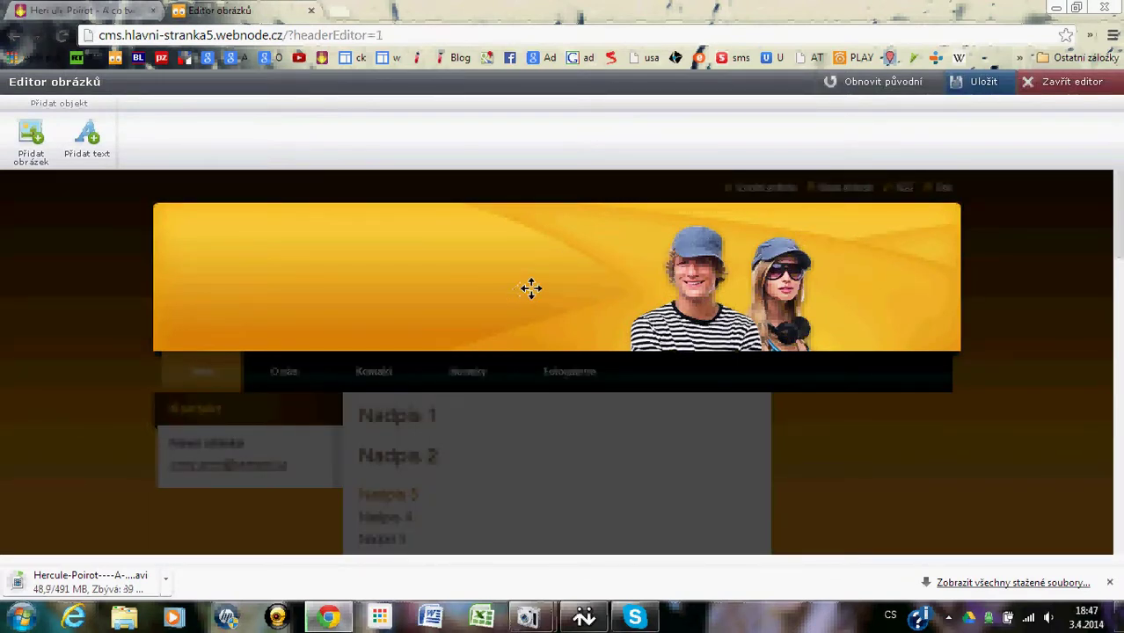
{"action": "left_click", "coordinate": [701, 294]}
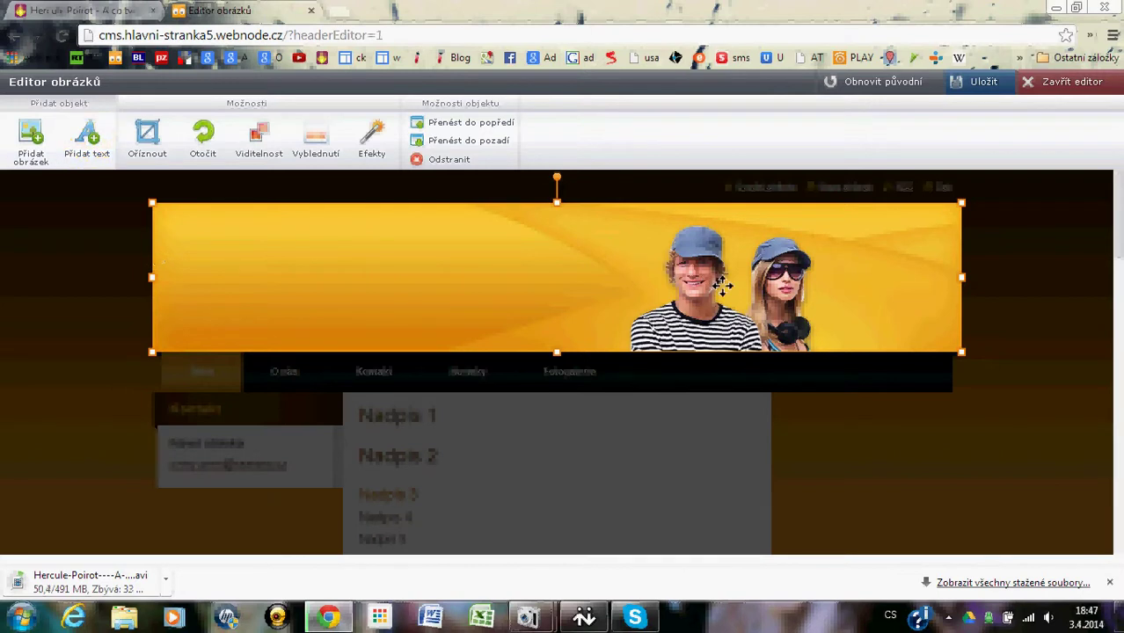
{"action": "mouse_move", "coordinate": [730, 285]}
{"action": "left_mouse_down"}
{"action": "mouse_move", "coordinate": [779, 283]}
{"action": "mouse_move", "coordinate": [729, 276]}
{"action": "left_mouse_up"}
{"action": "right_click", "coordinate": [602, 278]}
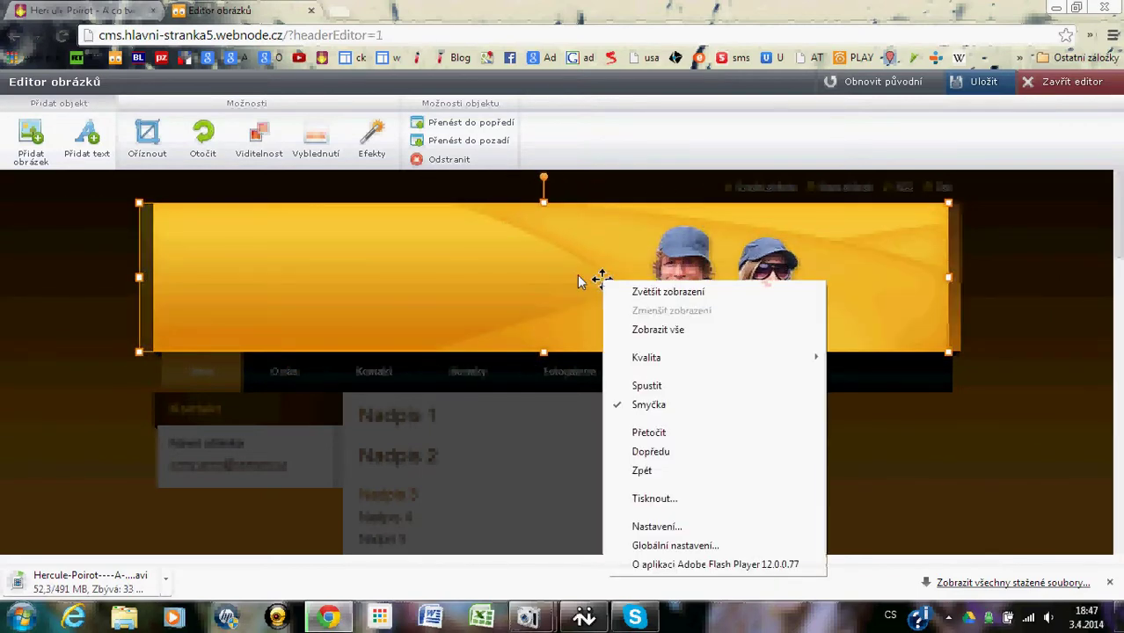
{"action": "left_click_drag", "start_coordinate": [578, 282], "coordinate": [574, 258]}
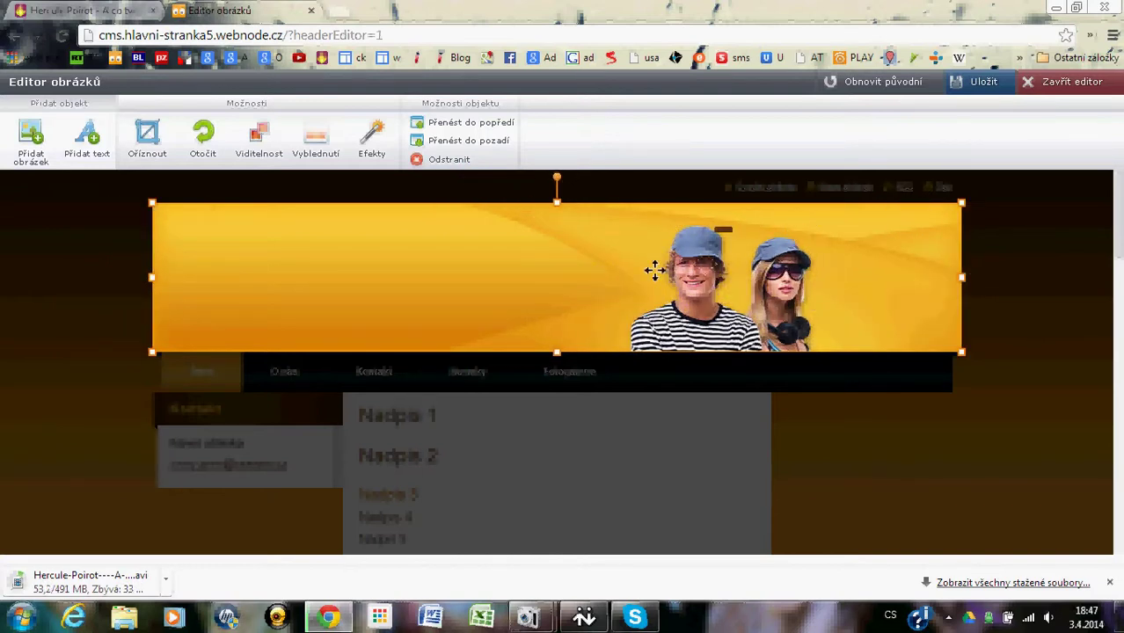
{"action": "key", "text": "Delete"}
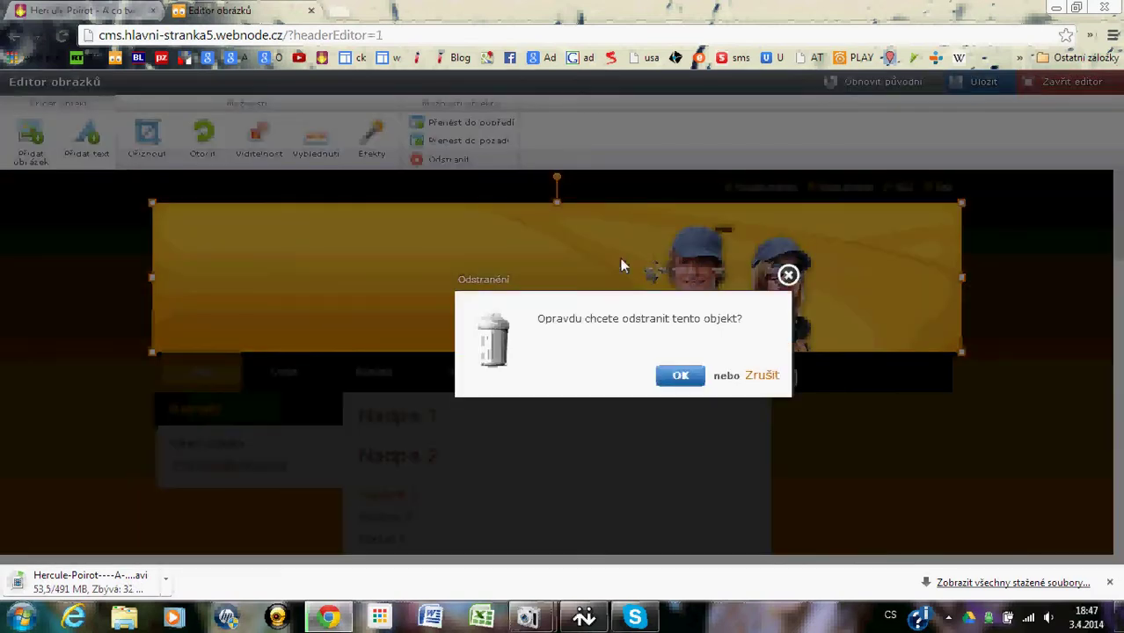
{"action": "left_click", "coordinate": [678, 377]}
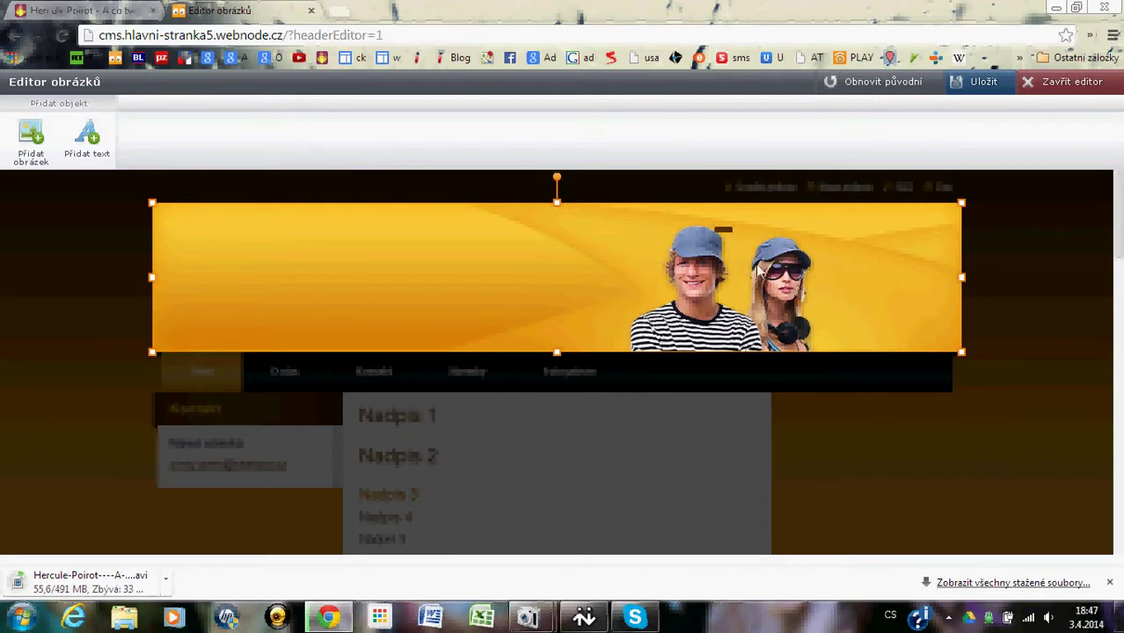
{"action": "right_click", "coordinate": [809, 266]}
{"action": "left_click", "coordinate": [831, 275]}
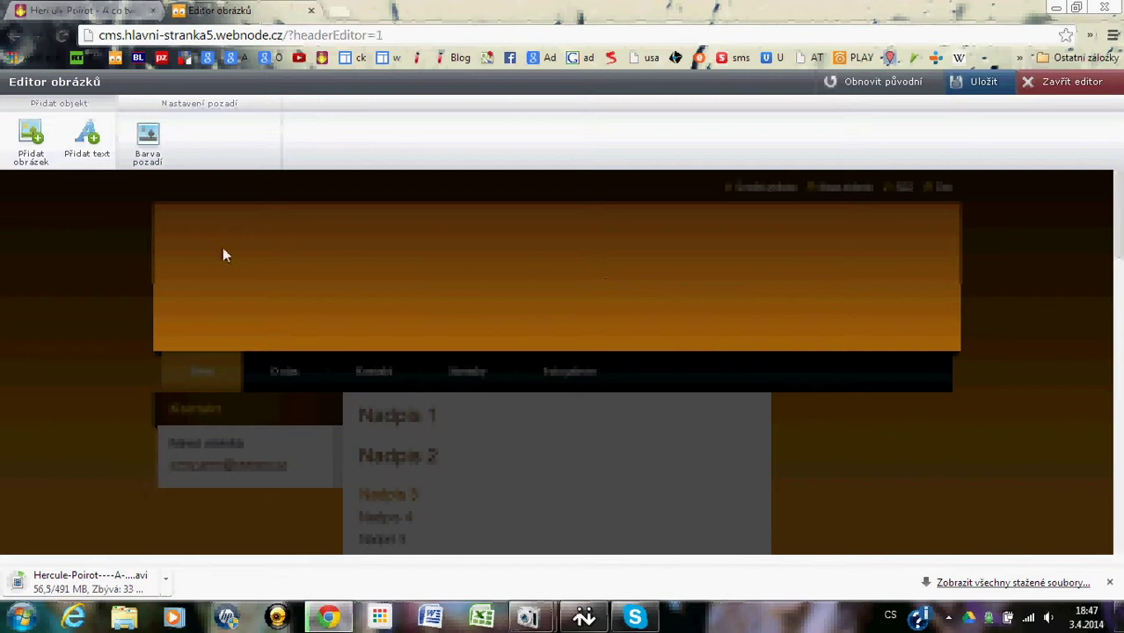
Insert the golden sunset lake picture from the Krajina category into the header and shift it slightly down so the sun shows fully.
{"action": "left_click", "coordinate": [37, 148]}
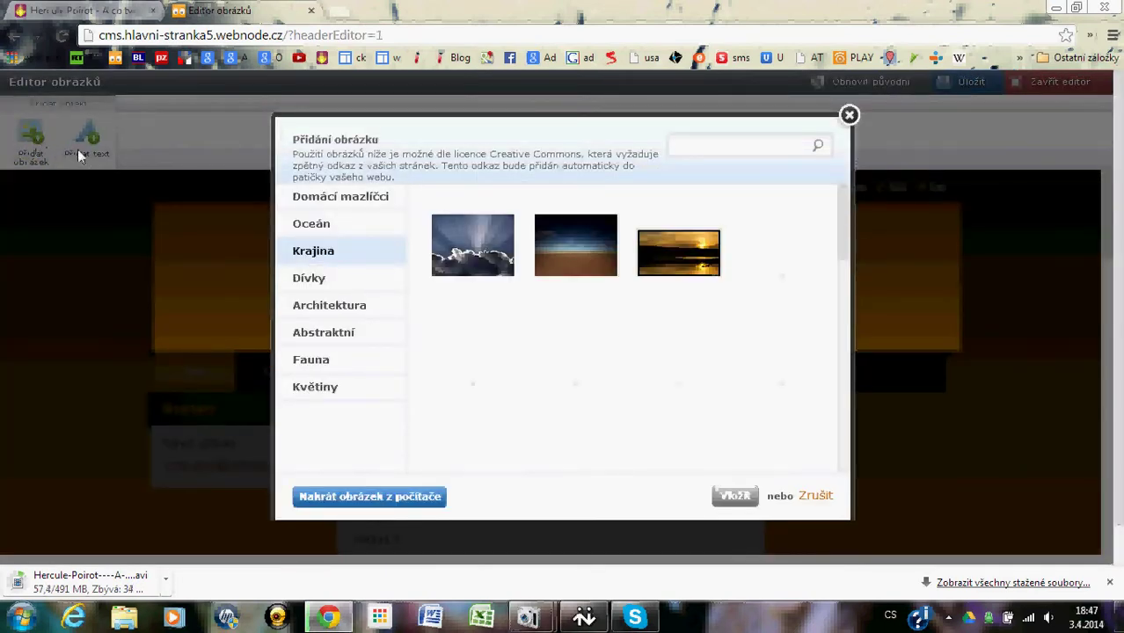
{"action": "left_click", "coordinate": [680, 263]}
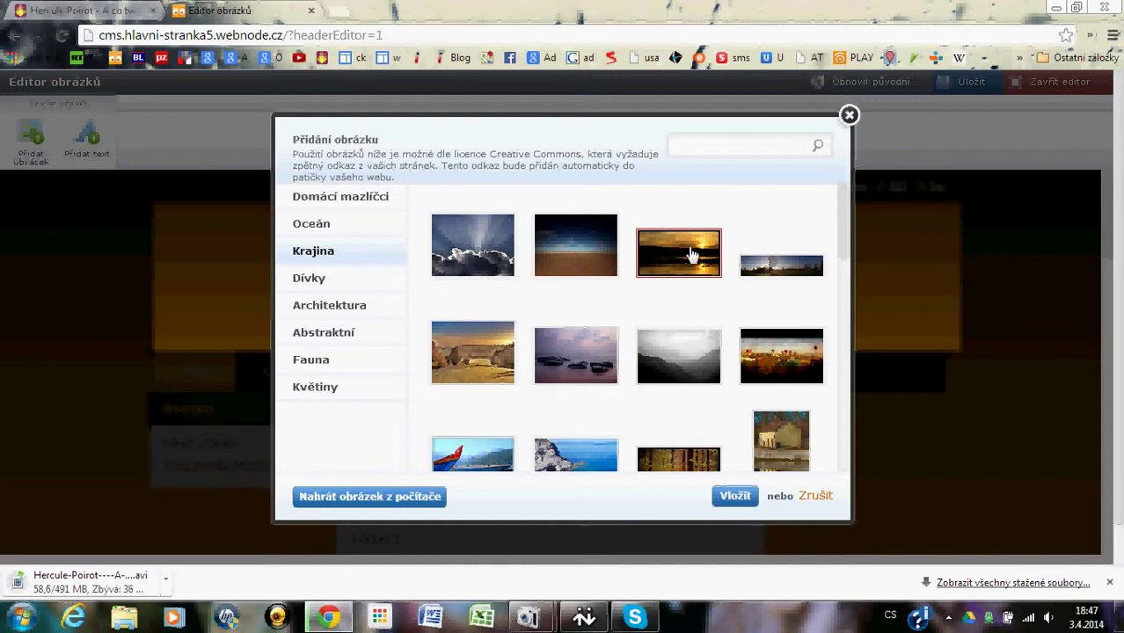
{"action": "left_click", "coordinate": [735, 498]}
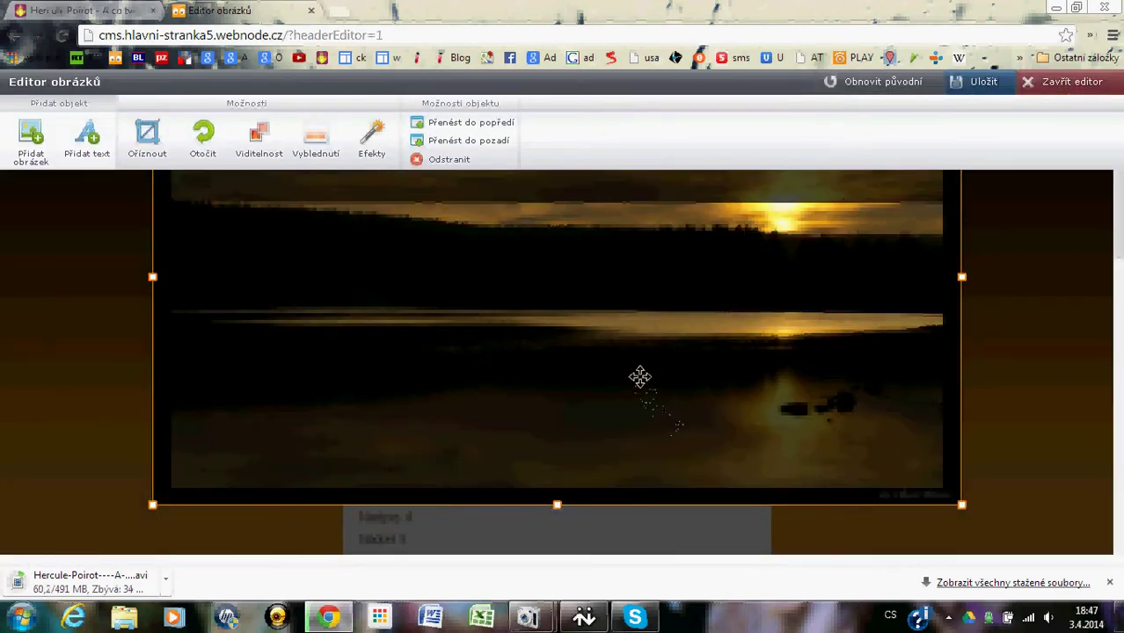
{"action": "left_click_drag", "start_coordinate": [639, 377], "coordinate": [645, 416]}
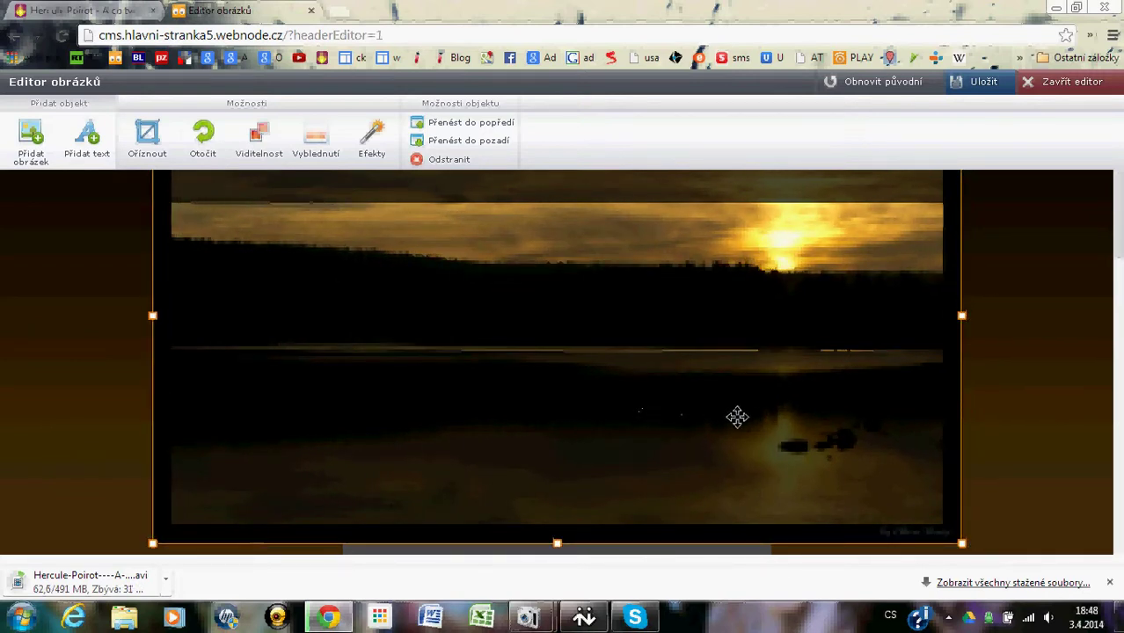
{"action": "left_click", "coordinate": [1069, 325]}
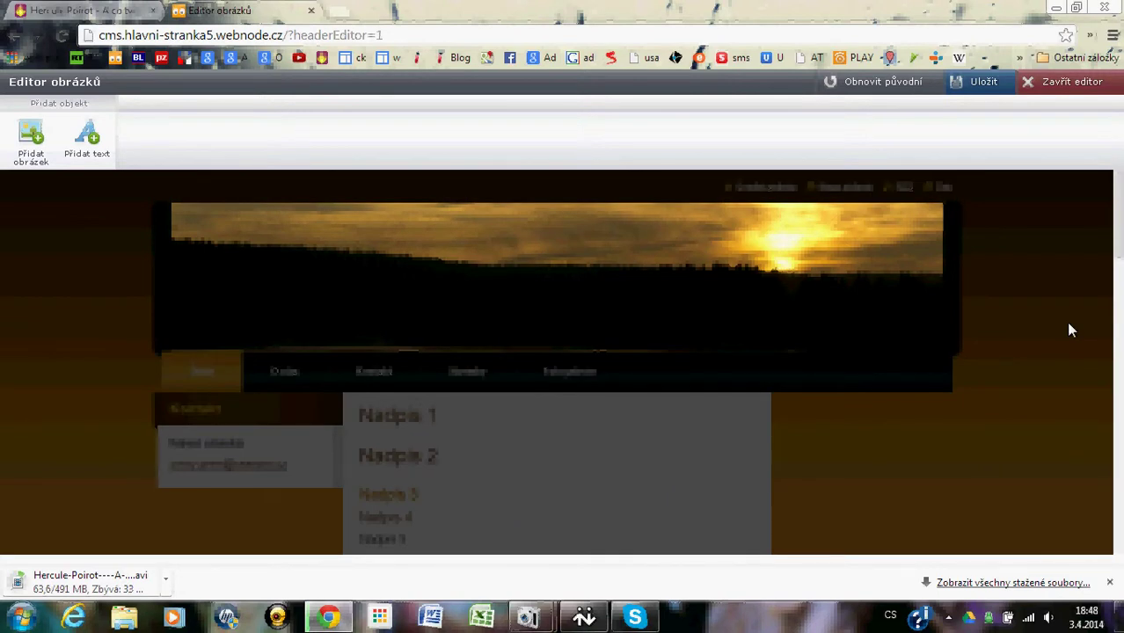
Add a text object at the header's left side and replace its sample wording with "zde je nějaký název webu -co nabízíme".
{"action": "left_click", "coordinate": [88, 141]}
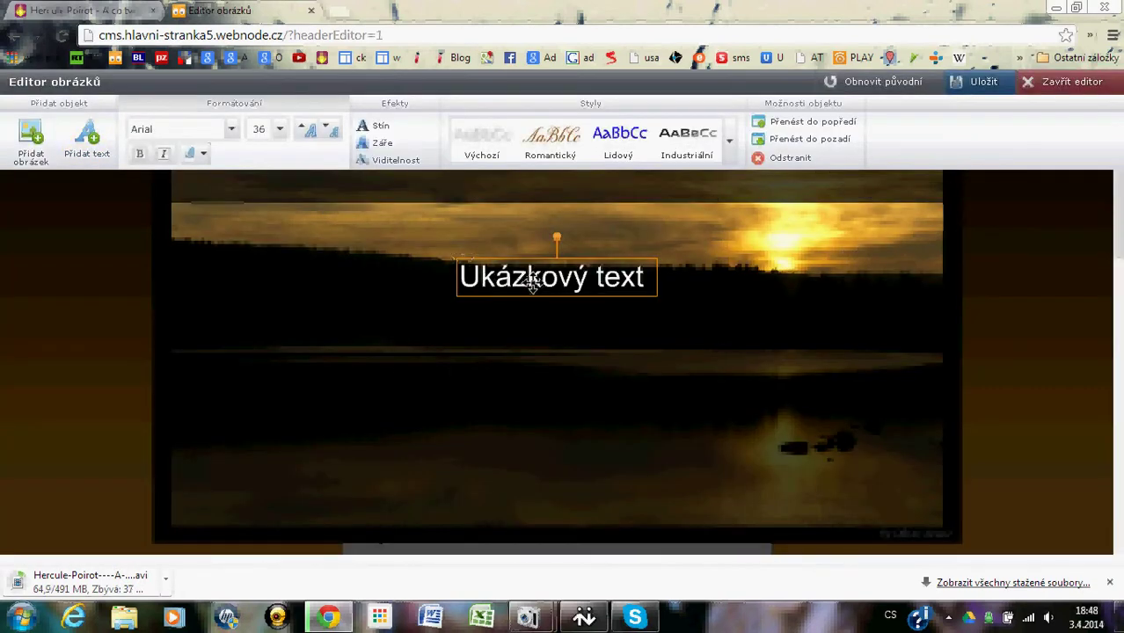
{"action": "left_click_drag", "start_coordinate": [533, 283], "coordinate": [280, 295]}
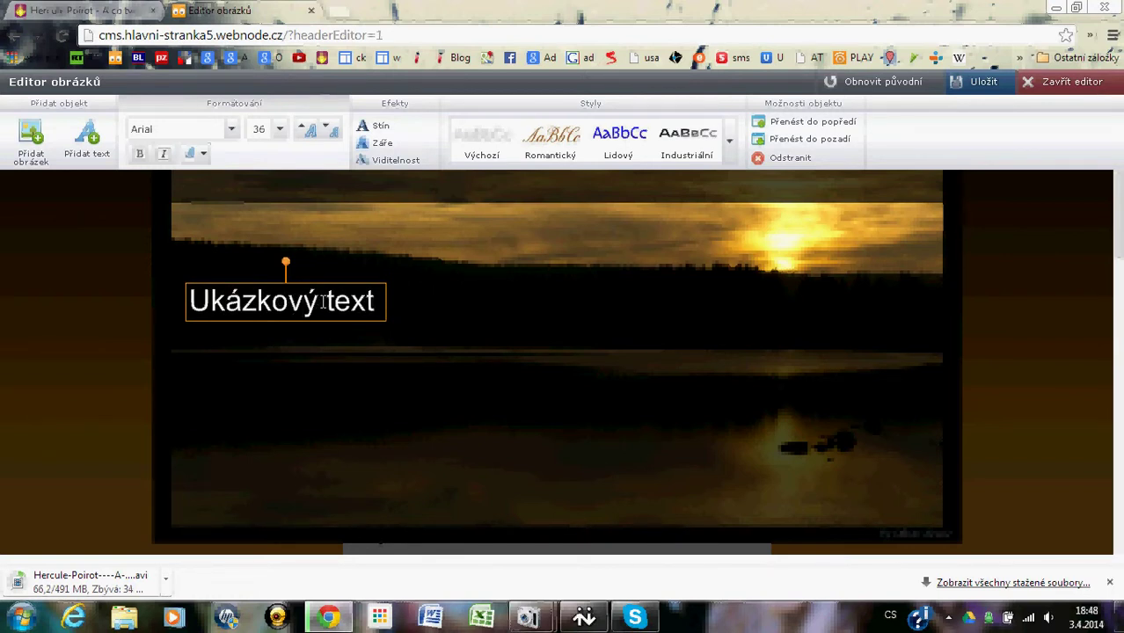
{"action": "key", "text": "BackSpace"}
{"action": "key", "text": "BackSpace"}
{"action": "key", "text": "BackSpace"}
{"action": "key", "text": "BackSpace"}
{"action": "key", "text": "BackSpace"}
{"action": "key", "text": "BackSpace"}
{"action": "key", "text": "BackSpace"}
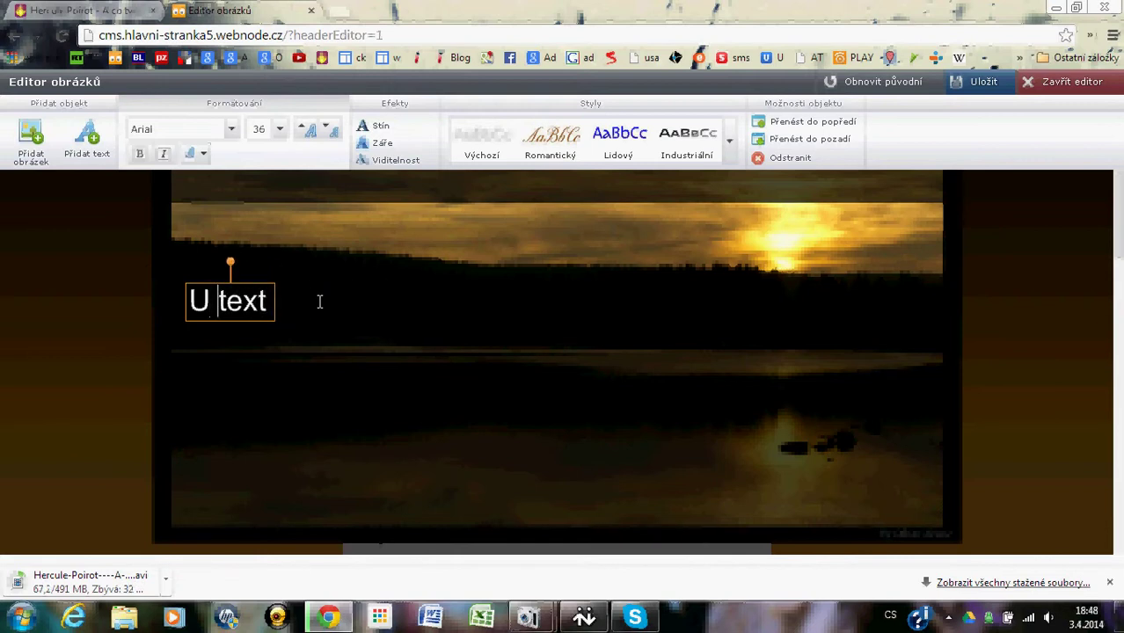
{"action": "key", "text": "BackSpace"}
{"action": "key", "text": "BackSpace"}
{"action": "key", "text": "BackSpace"}
{"action": "key", "text": "BackSpace"}
{"action": "key", "text": "BackSpace"}
{"action": "key", "text": "BackSpace"}
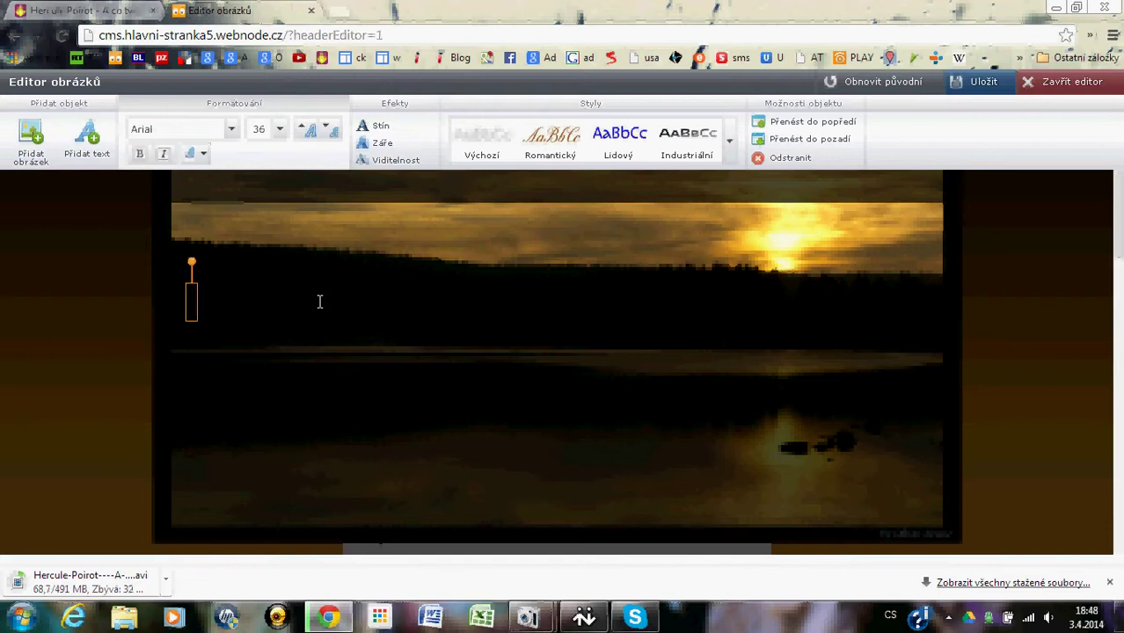
{"action": "type", "text": "zde je "}
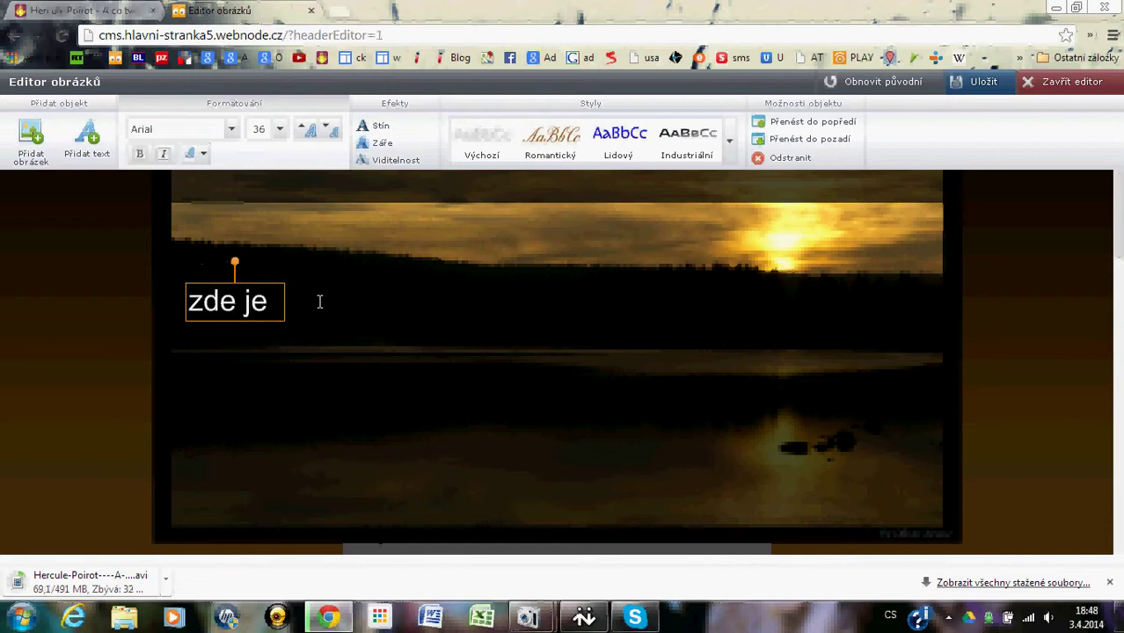
{"action": "type", "text": "nějaký ná"}
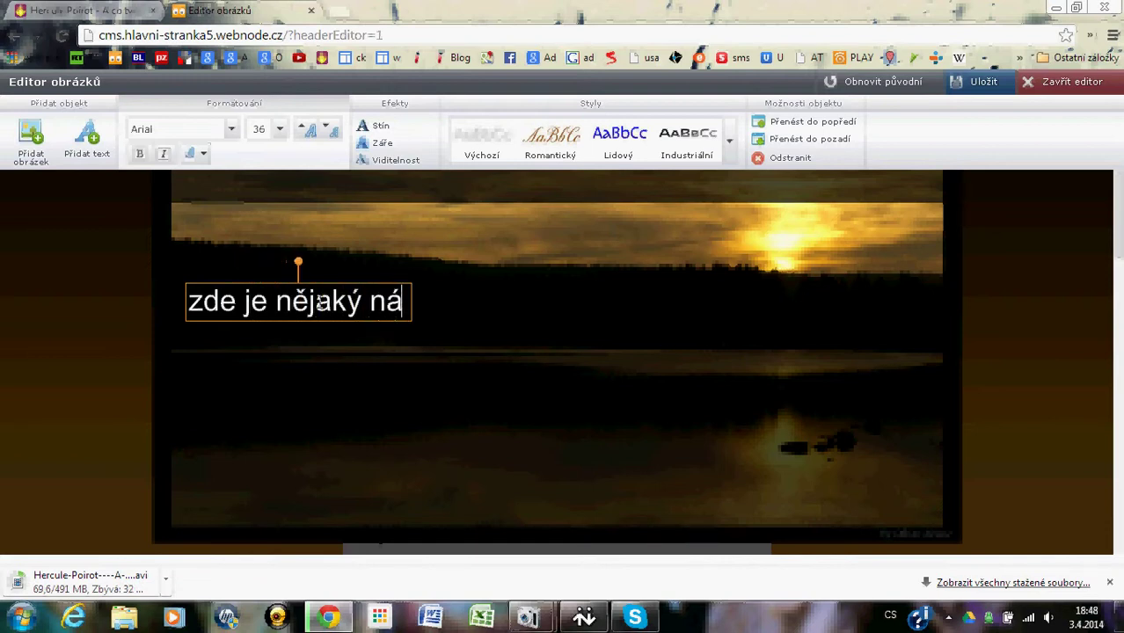
{"action": "type", "text": "zev web"}
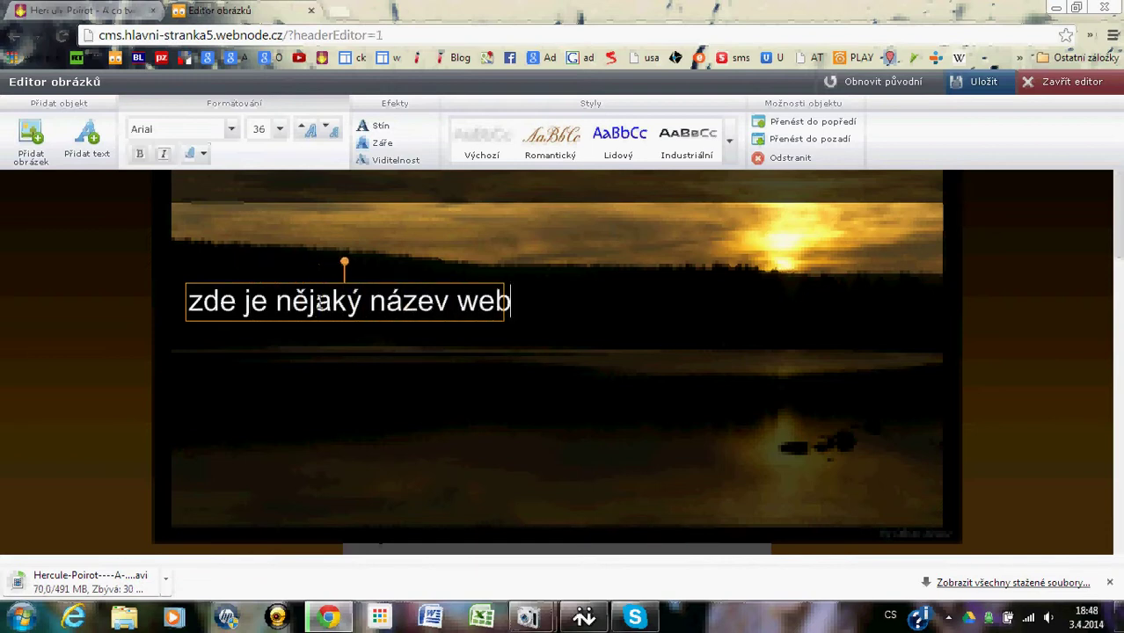
{"action": "type", "text": "u -"}
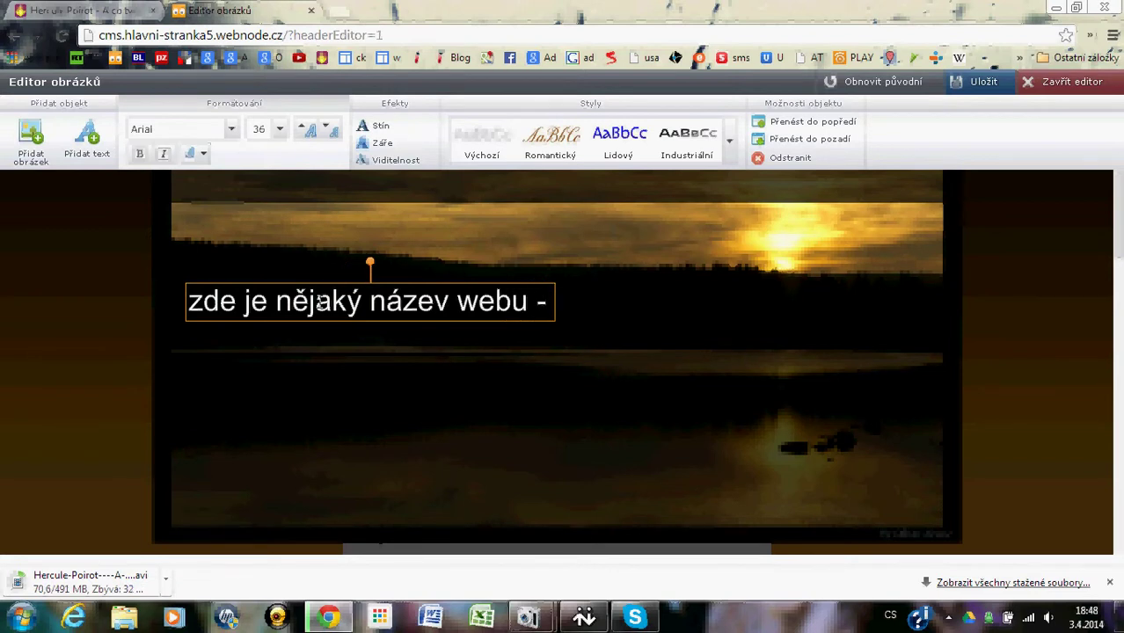
{"action": "type", "text": "co nabízíme"}
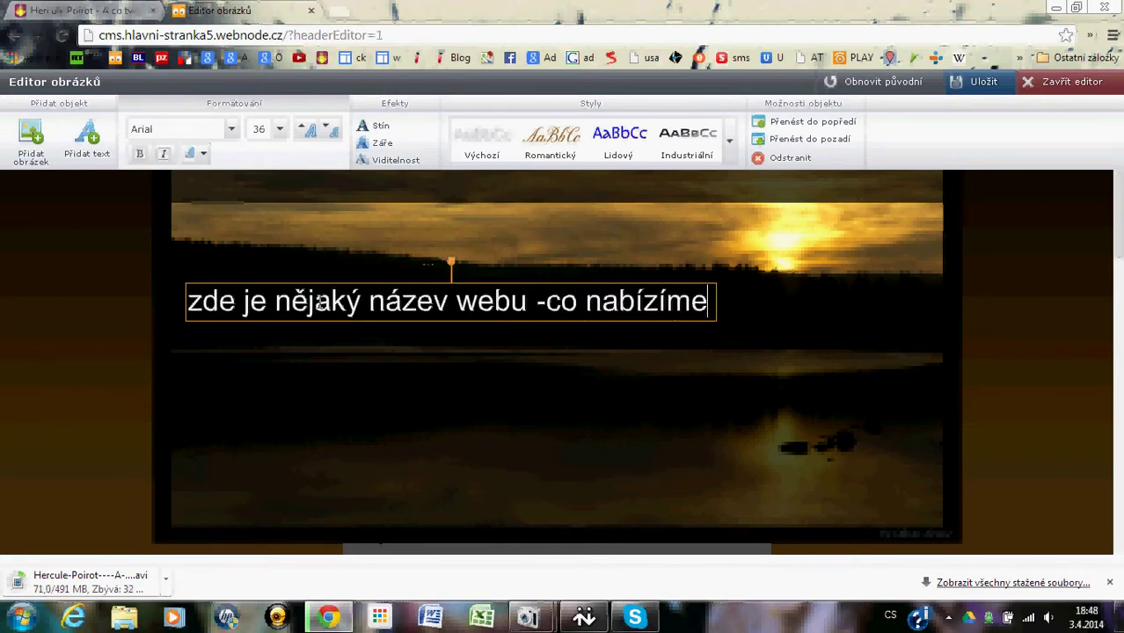
{"action": "left_click", "coordinate": [517, 238]}
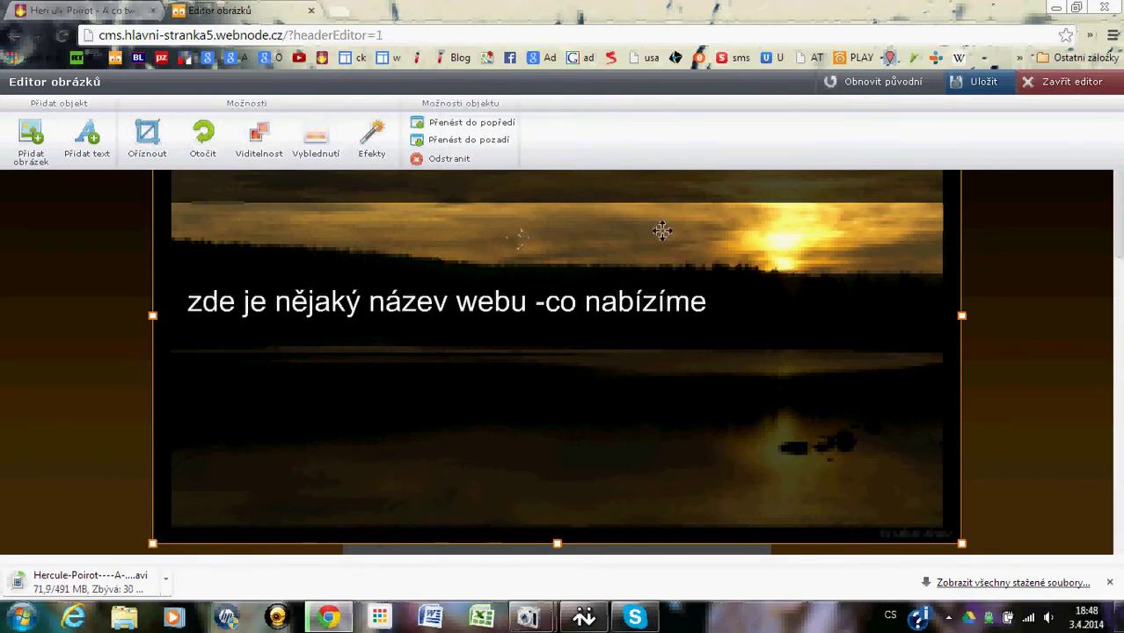
Upload the travel agency logo from the My Pictures "MIX" folder on the computer into the header.
{"action": "left_click", "coordinate": [1020, 319]}
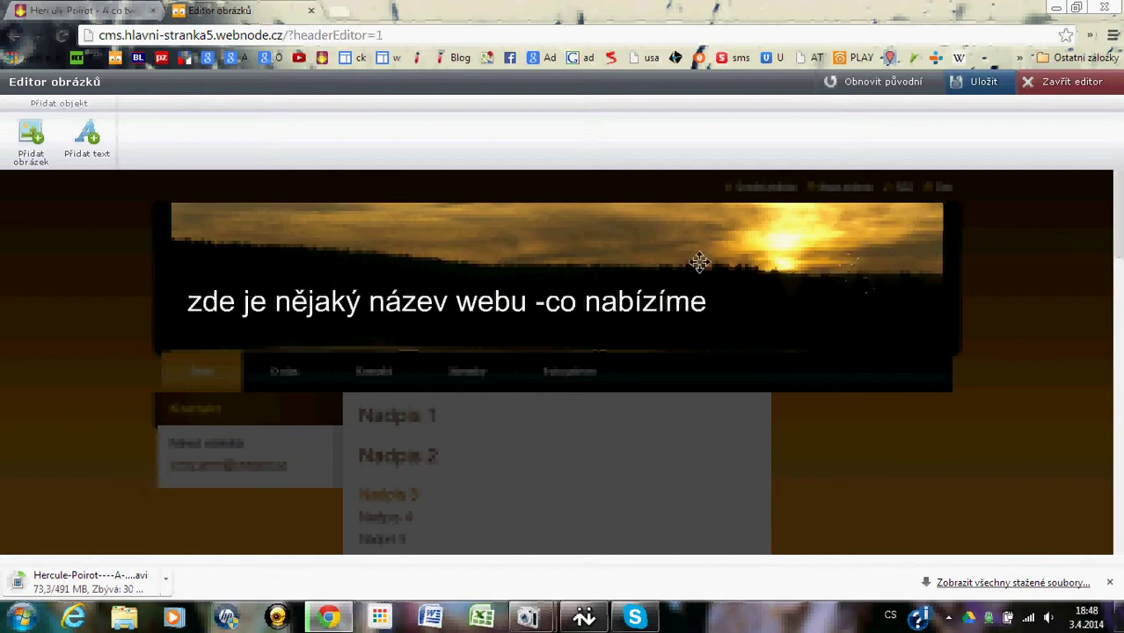
{"action": "left_click", "coordinate": [32, 140]}
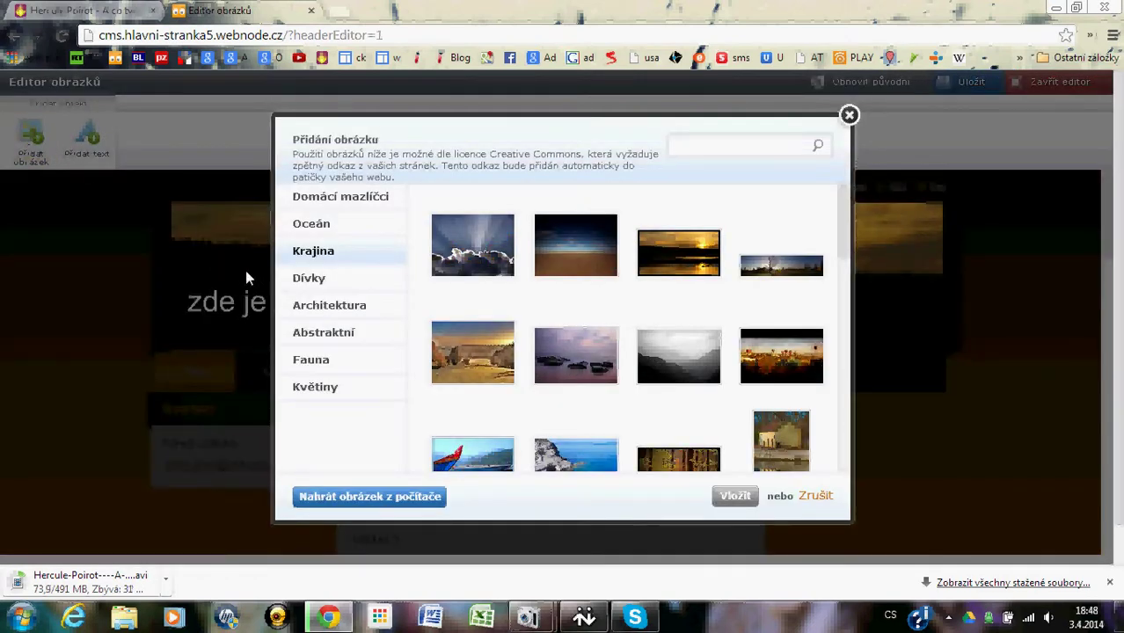
{"action": "left_click", "coordinate": [351, 498]}
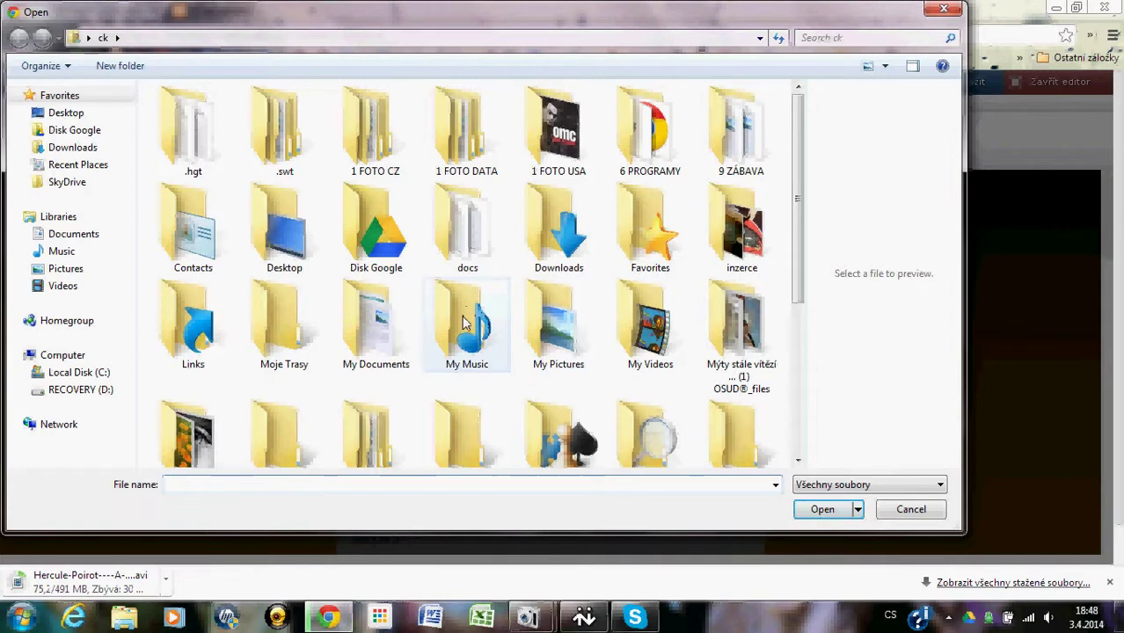
{"action": "double_click", "coordinate": [466, 323]}
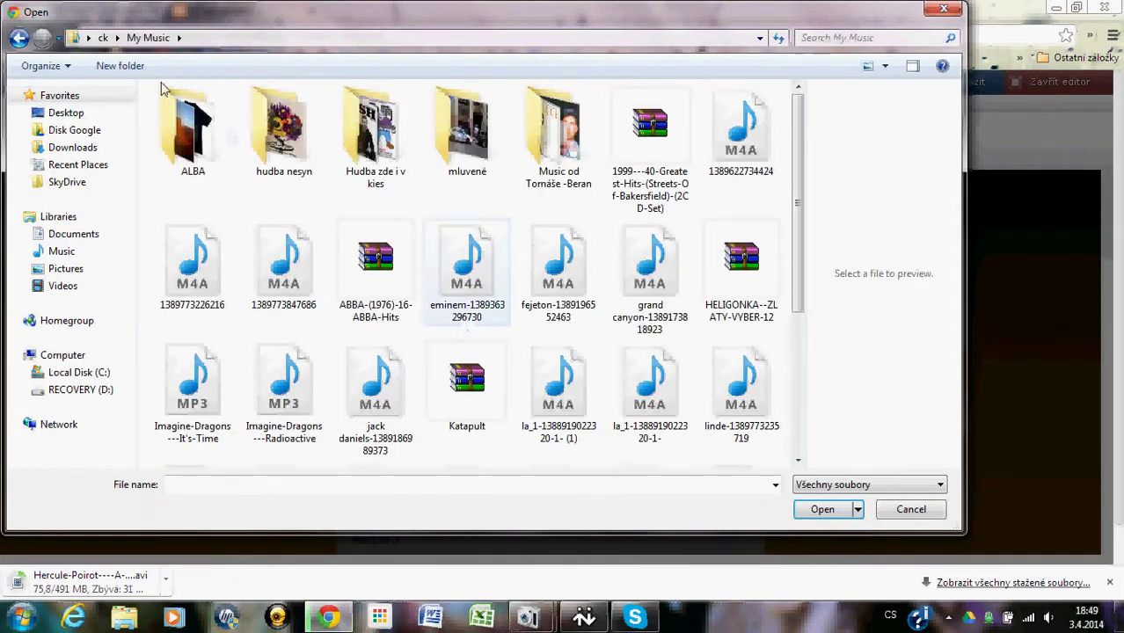
{"action": "left_click", "coordinate": [19, 37]}
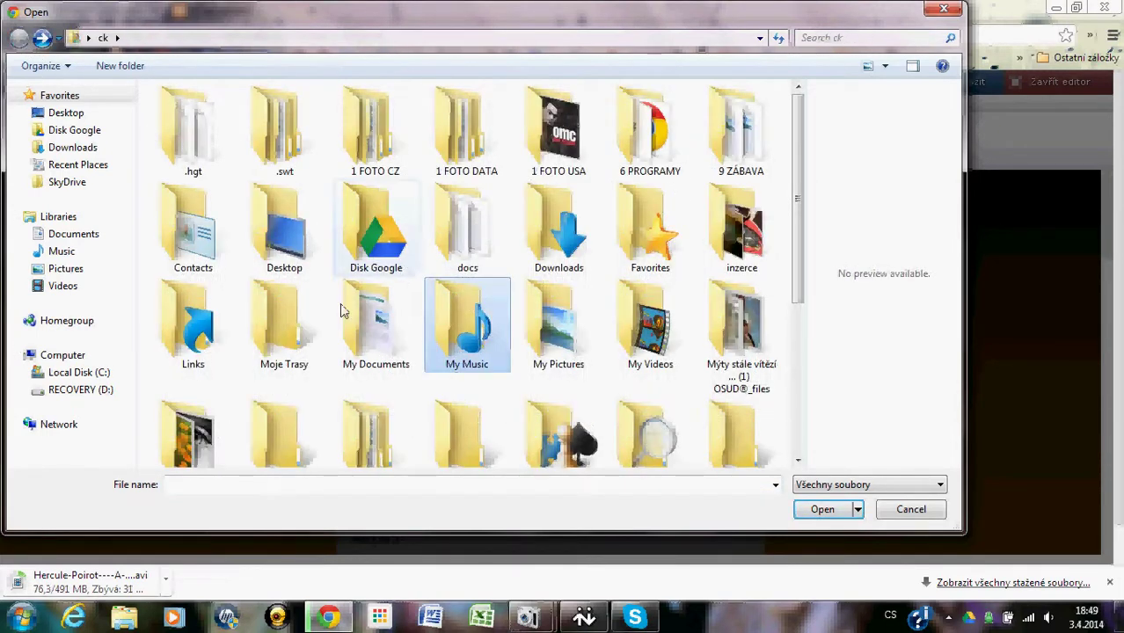
{"action": "double_click", "coordinate": [546, 328]}
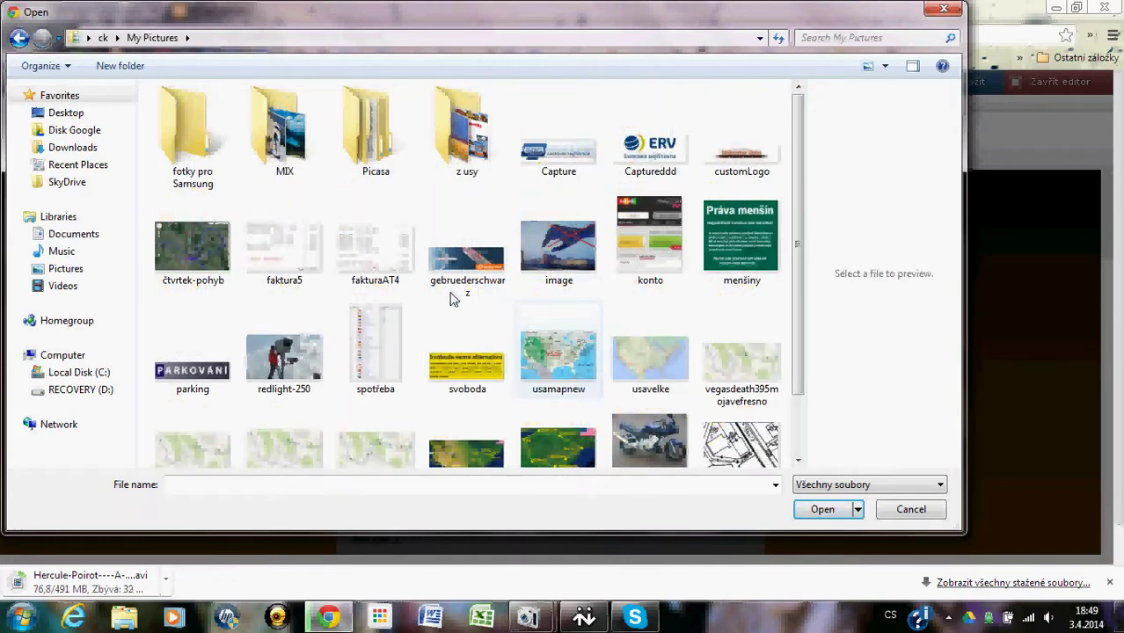
{"action": "scroll", "coordinate": [435, 295], "scroll_direction": "down", "scroll_amount": 2}
{"action": "scroll", "coordinate": [431, 293], "scroll_direction": "up", "scroll_amount": 2}
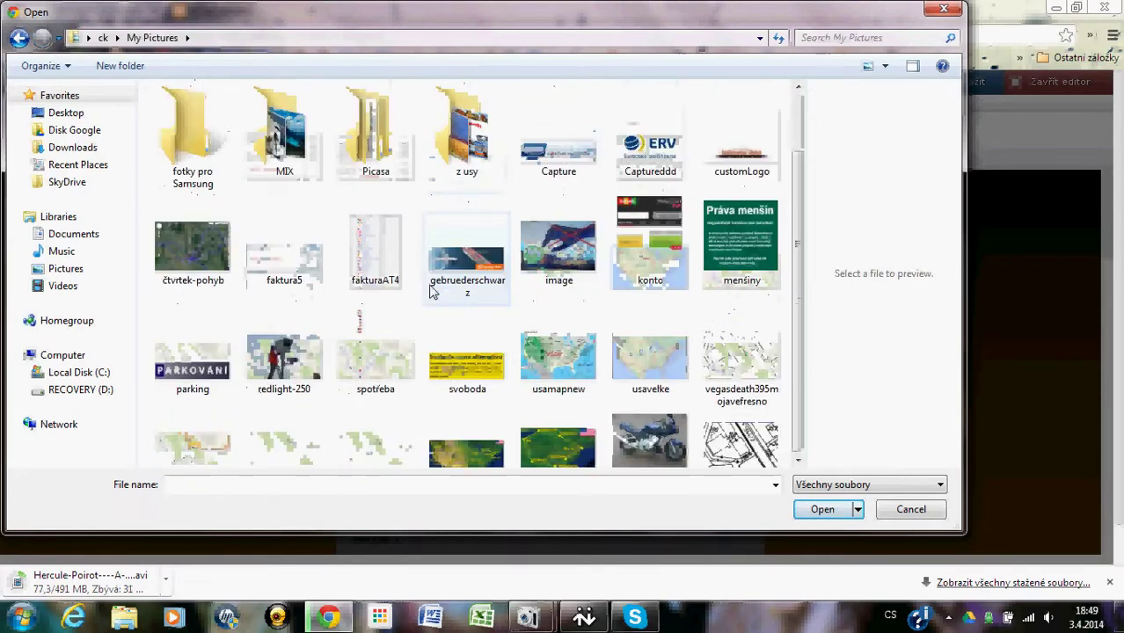
{"action": "double_click", "coordinate": [453, 134]}
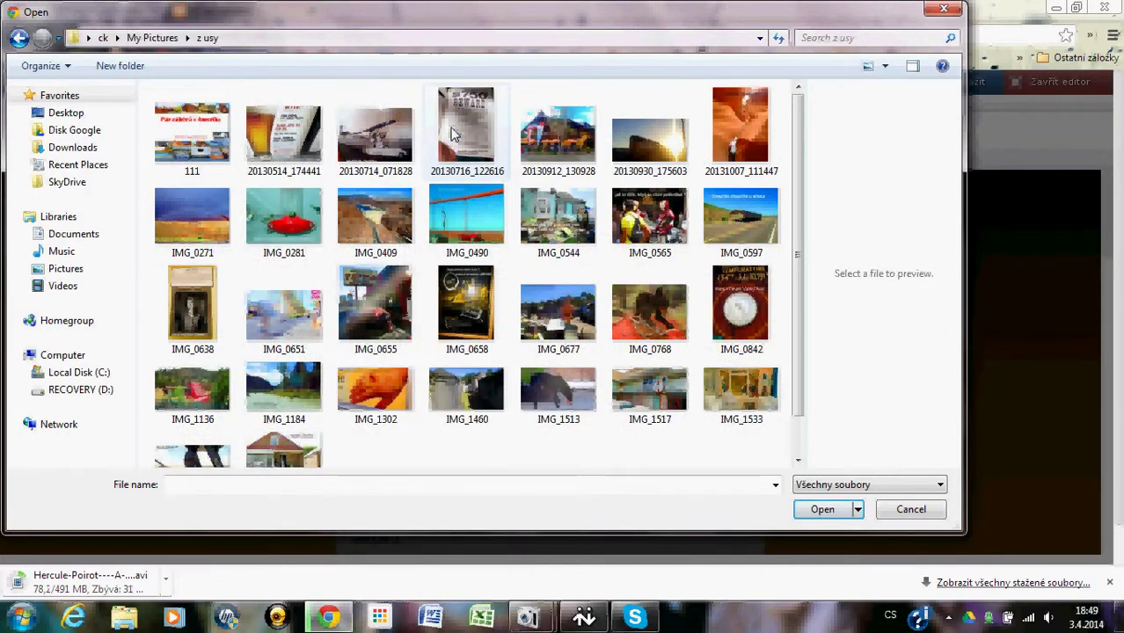
{"action": "left_click", "coordinate": [20, 38]}
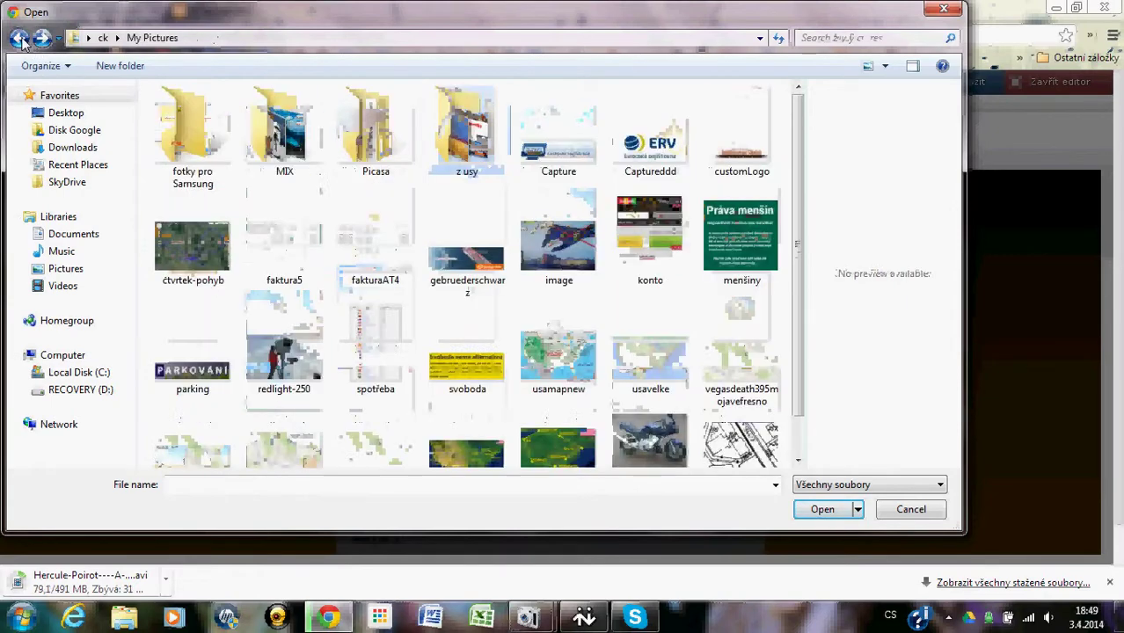
{"action": "double_click", "coordinate": [262, 143]}
{"action": "double_click", "coordinate": [295, 145]}
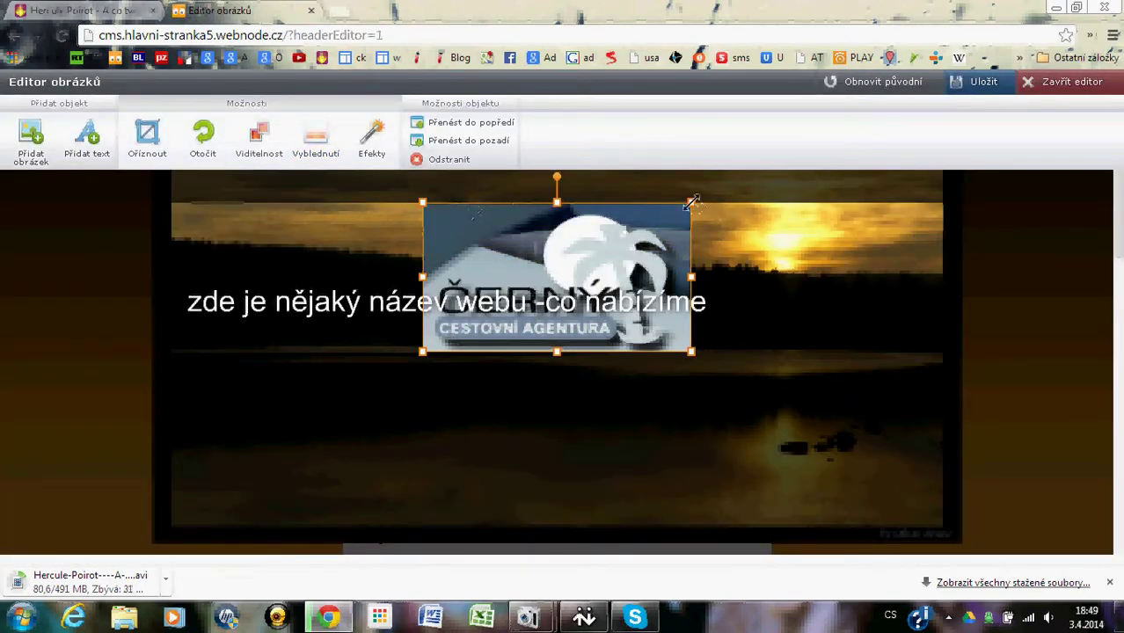
Shrink the logo, place it at the header's right end below the sun, and save the header.
{"action": "left_click_drag", "start_coordinate": [692, 202], "coordinate": [886, 305]}
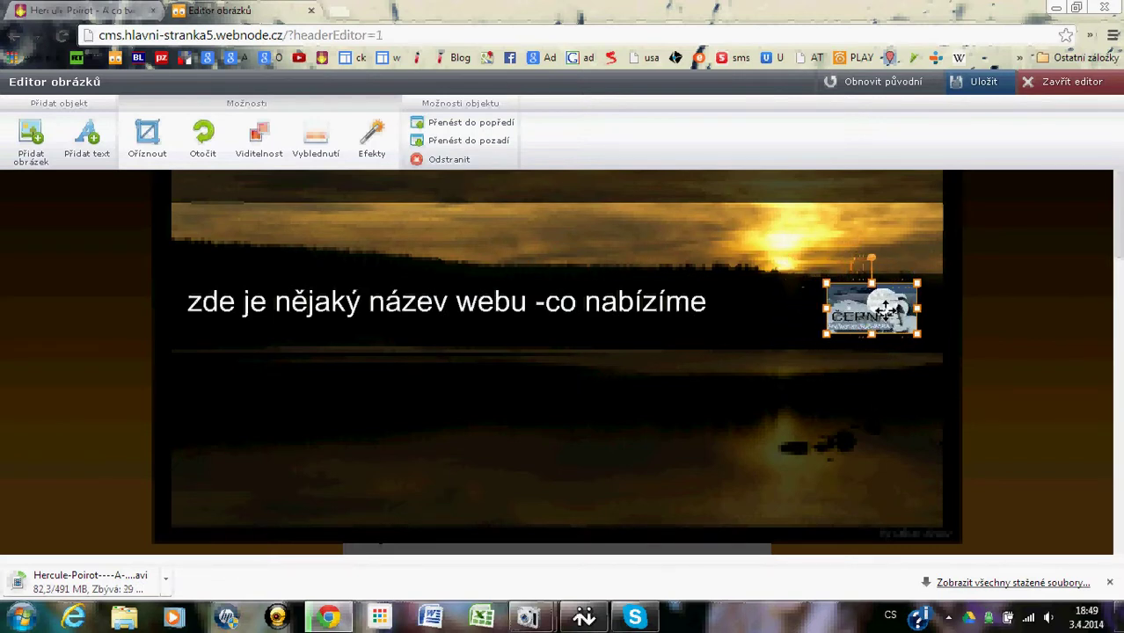
{"action": "left_click", "coordinate": [793, 321]}
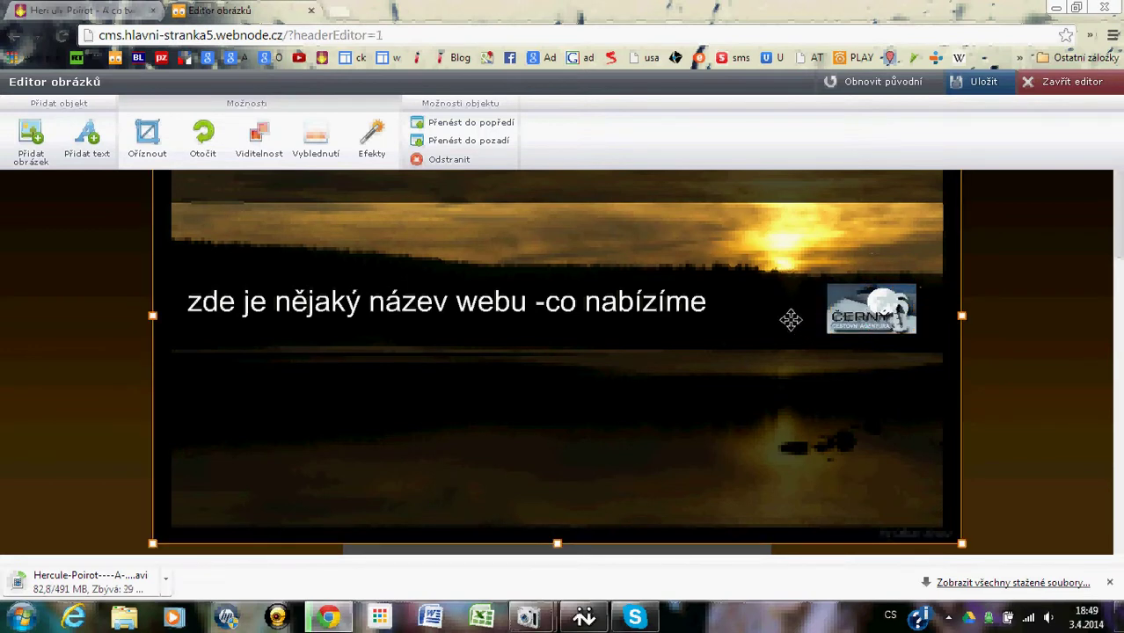
{"action": "left_click", "coordinate": [997, 322]}
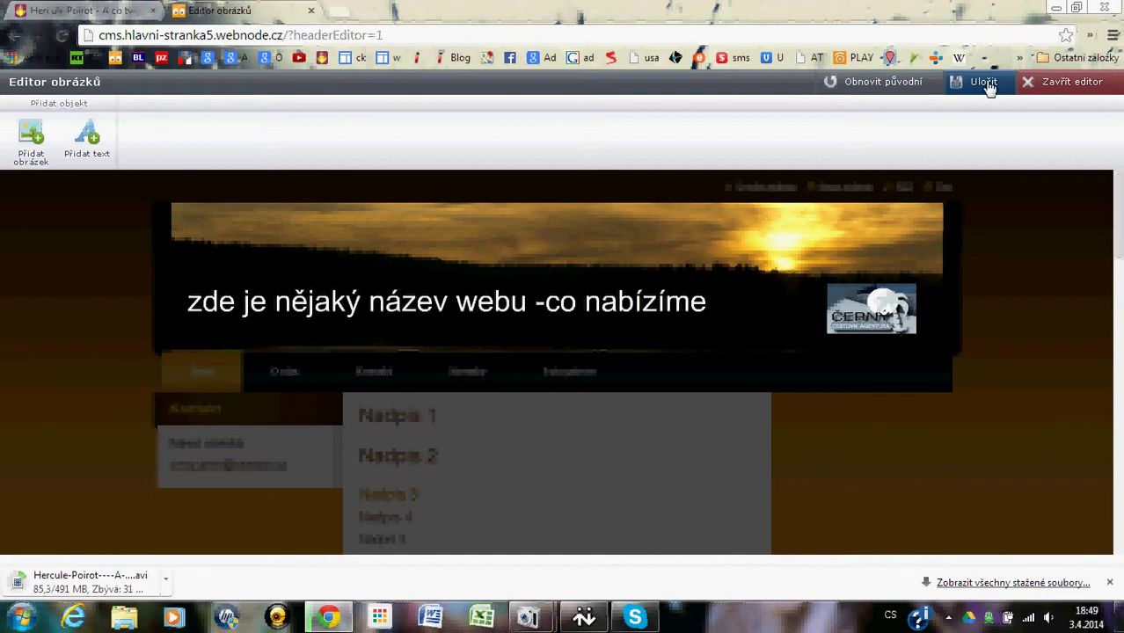
{"action": "left_click", "coordinate": [984, 83]}
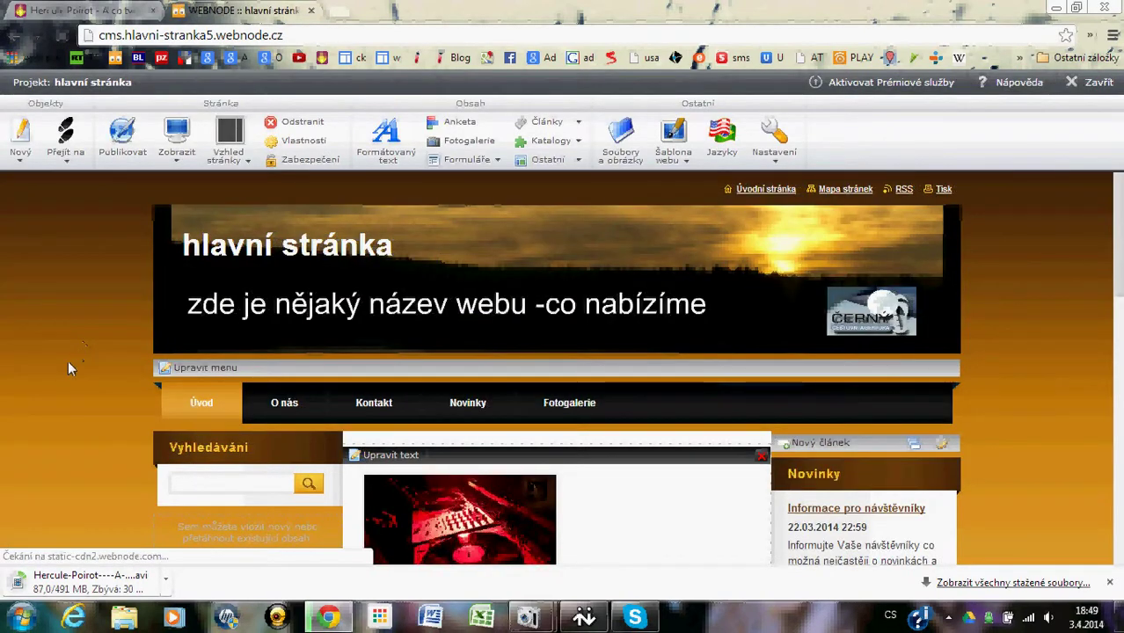
Look over the Úvod, "O nás" and Kontakt pages to check the new header and their content.
{"action": "scroll", "coordinate": [69, 360], "scroll_direction": "down", "scroll_amount": 1}
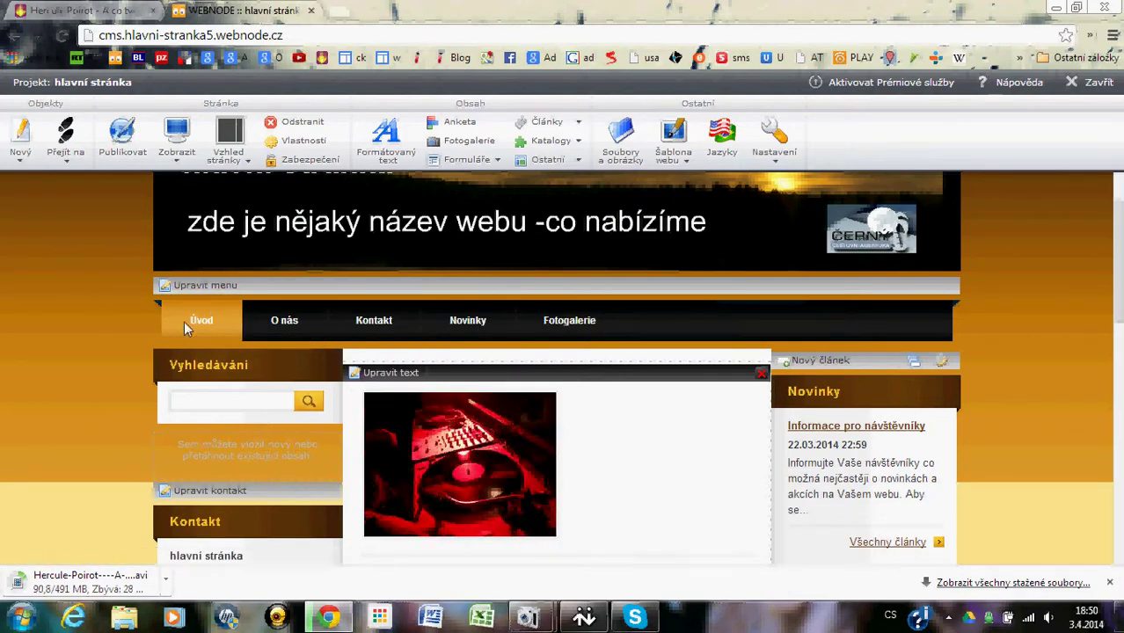
{"action": "scroll", "coordinate": [181, 364], "scroll_direction": "down", "scroll_amount": 5}
{"action": "scroll", "coordinate": [181, 363], "scroll_direction": "up", "scroll_amount": 6}
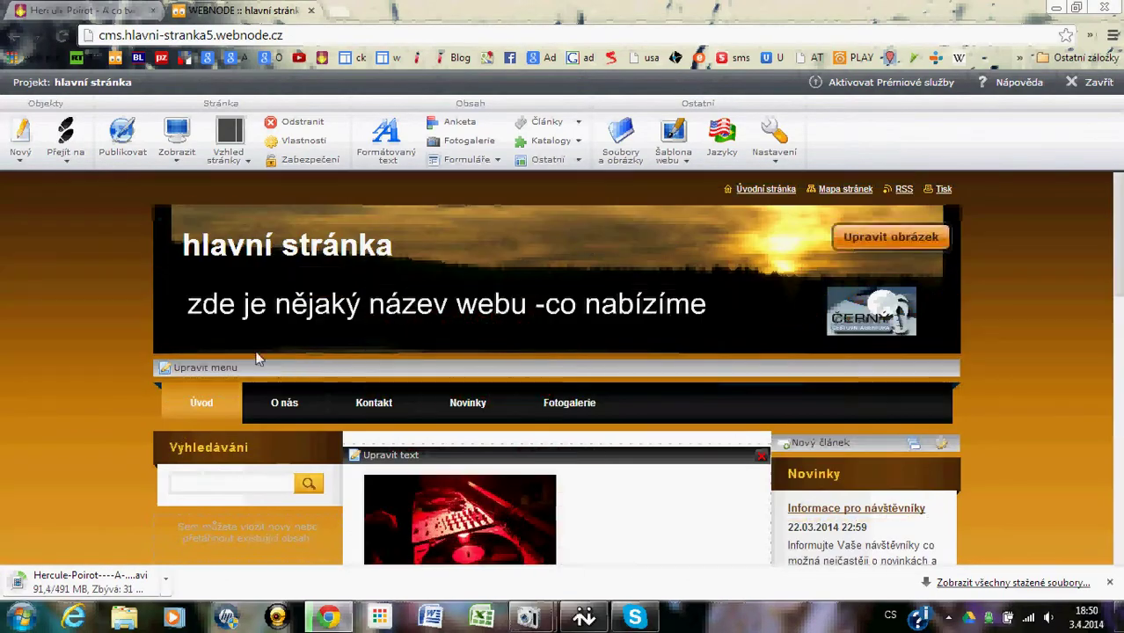
{"action": "left_click", "coordinate": [293, 402]}
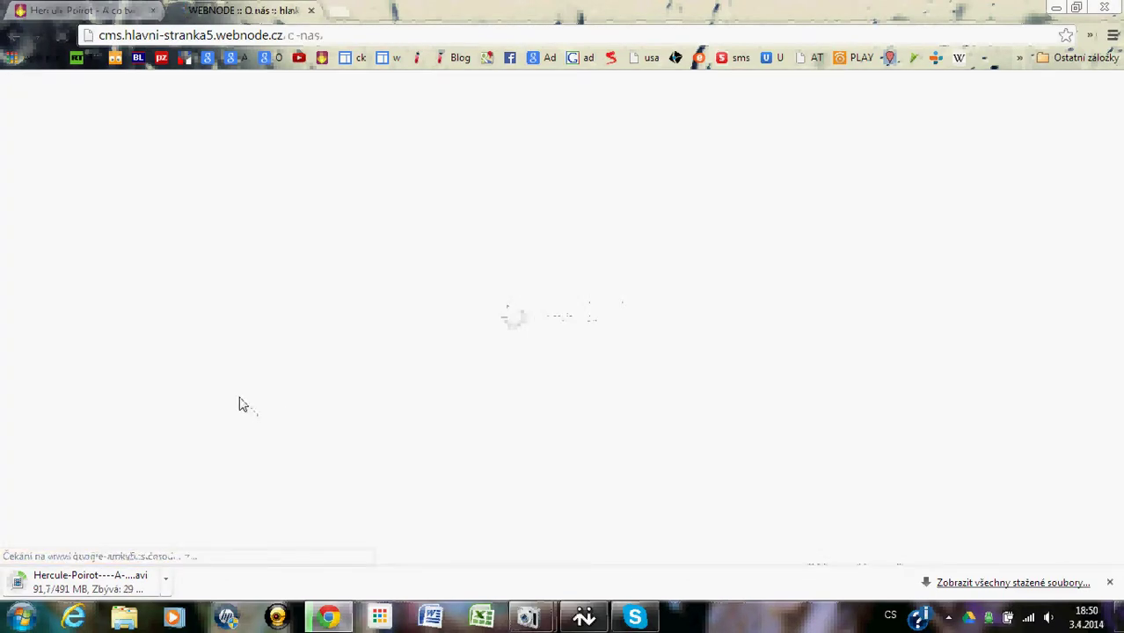
{"action": "scroll", "coordinate": [282, 425], "scroll_direction": "down", "scroll_amount": 10}
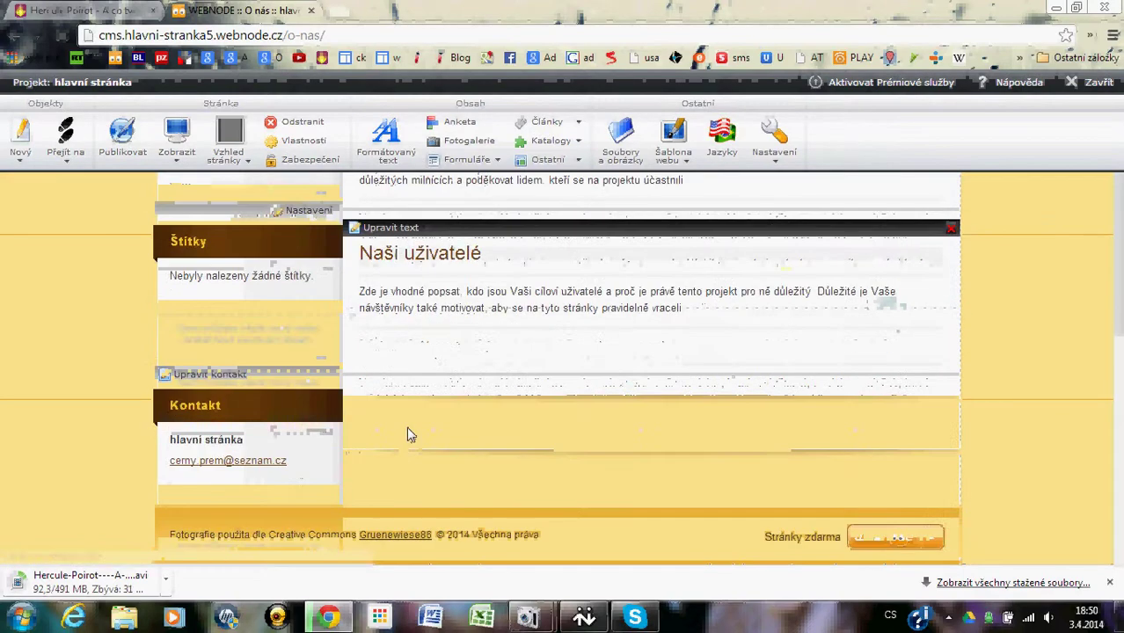
{"action": "scroll", "coordinate": [407, 427], "scroll_direction": "up", "scroll_amount": 10}
{"action": "left_click", "coordinate": [378, 410]}
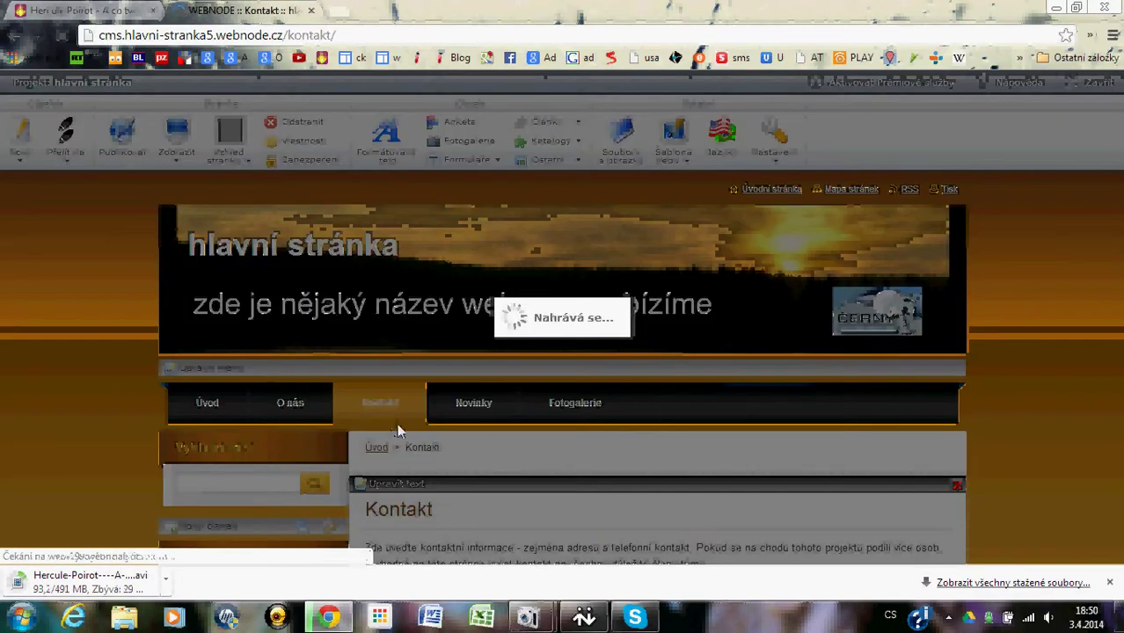
{"action": "scroll", "coordinate": [465, 439], "scroll_direction": "down", "scroll_amount": 3}
{"action": "scroll", "coordinate": [465, 440], "scroll_direction": "up", "scroll_amount": 3}
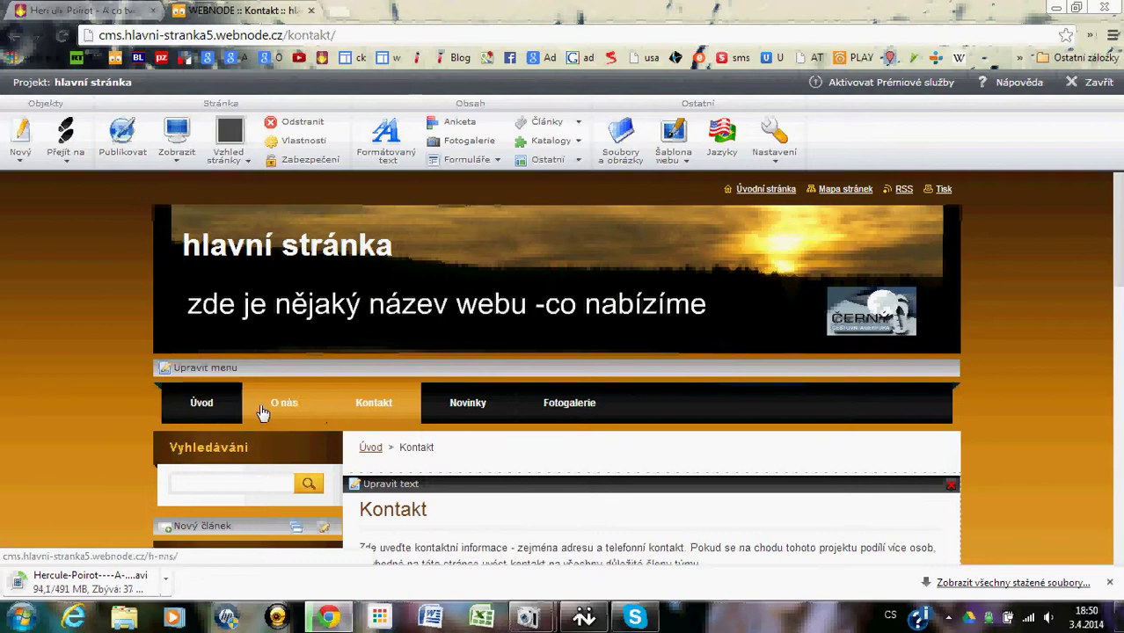
Open the site's menu editor and bring up the properties of the "O nás" page.
{"action": "left_click", "coordinate": [197, 371]}
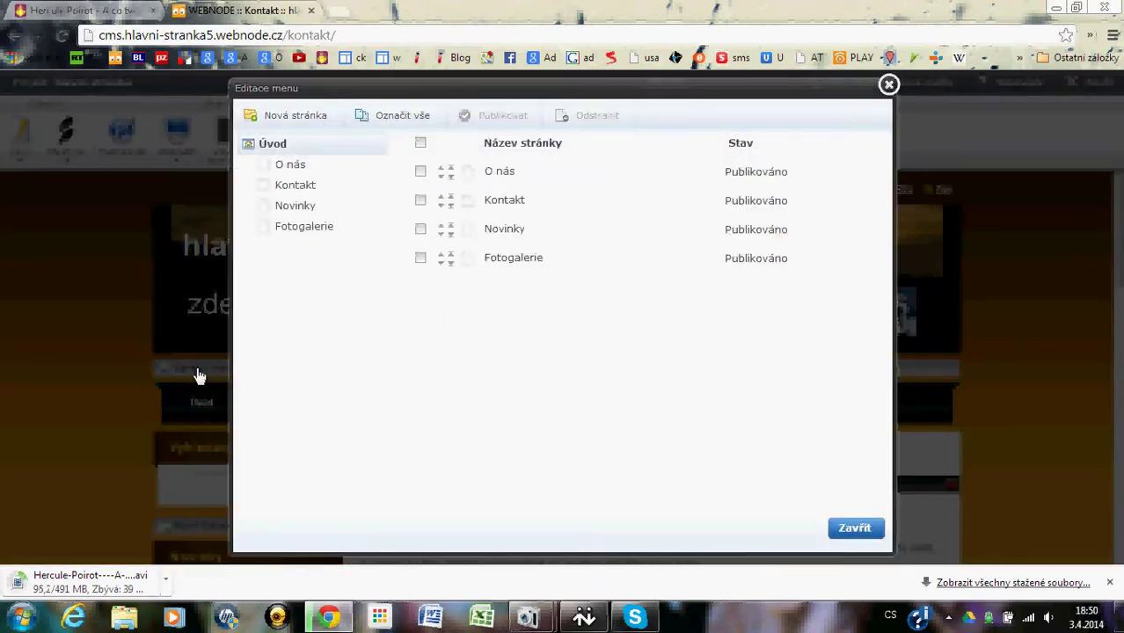
{"action": "left_click_drag", "start_coordinate": [446, 262], "coordinate": [297, 171]}
{"action": "double_click", "coordinate": [509, 181]}
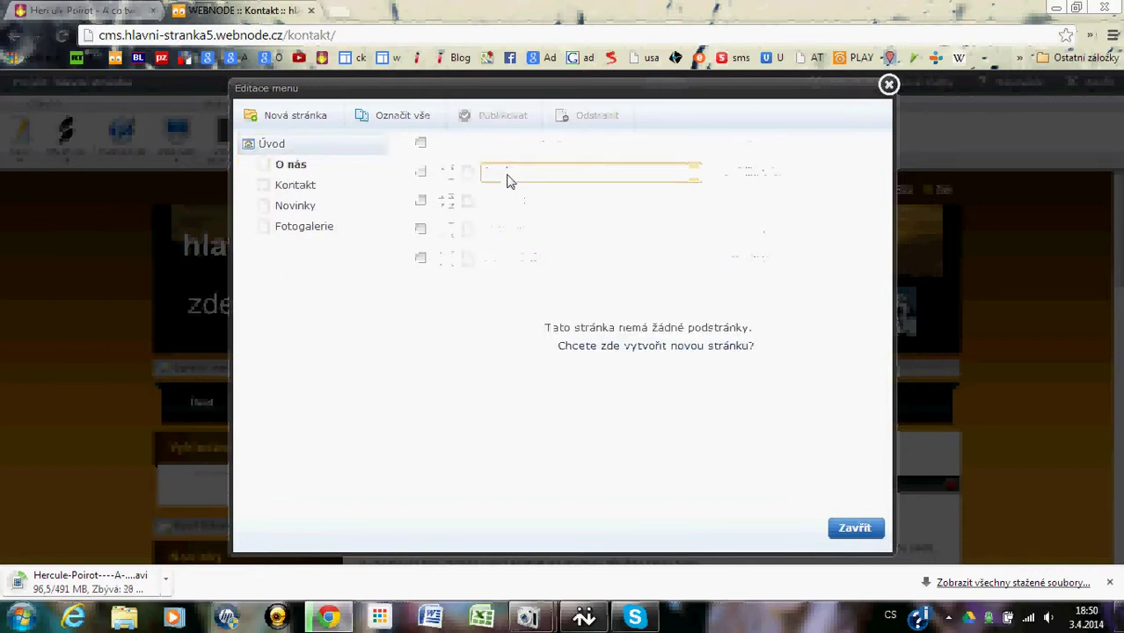
{"action": "left_click", "coordinate": [293, 170]}
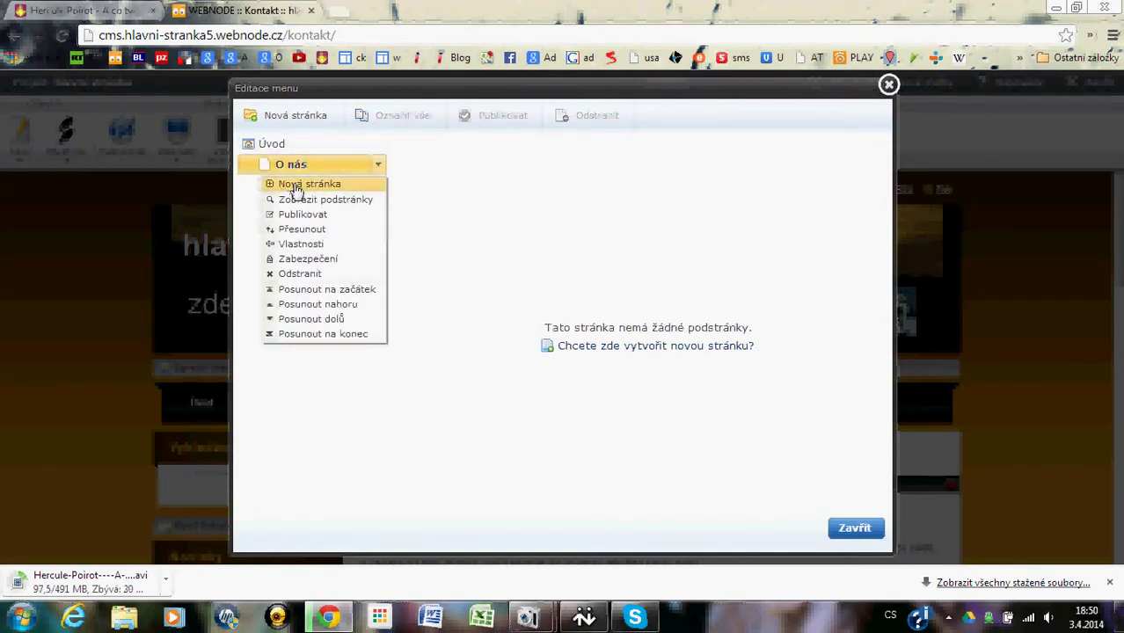
{"action": "left_click", "coordinate": [262, 146]}
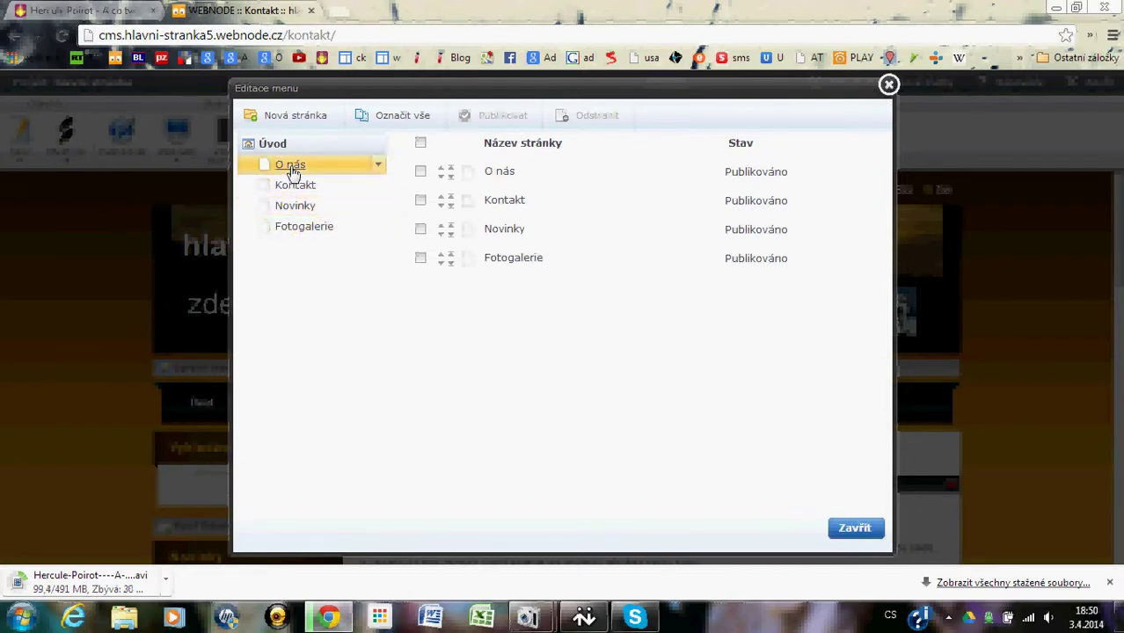
{"action": "left_click", "coordinate": [293, 170]}
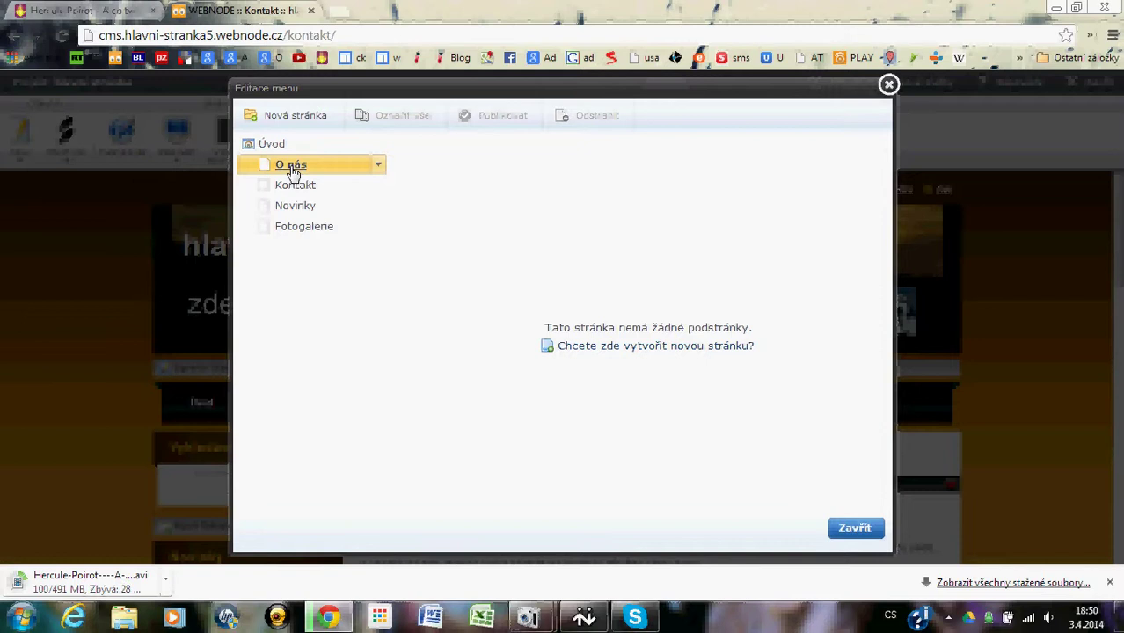
{"action": "right_click", "coordinate": [293, 170]}
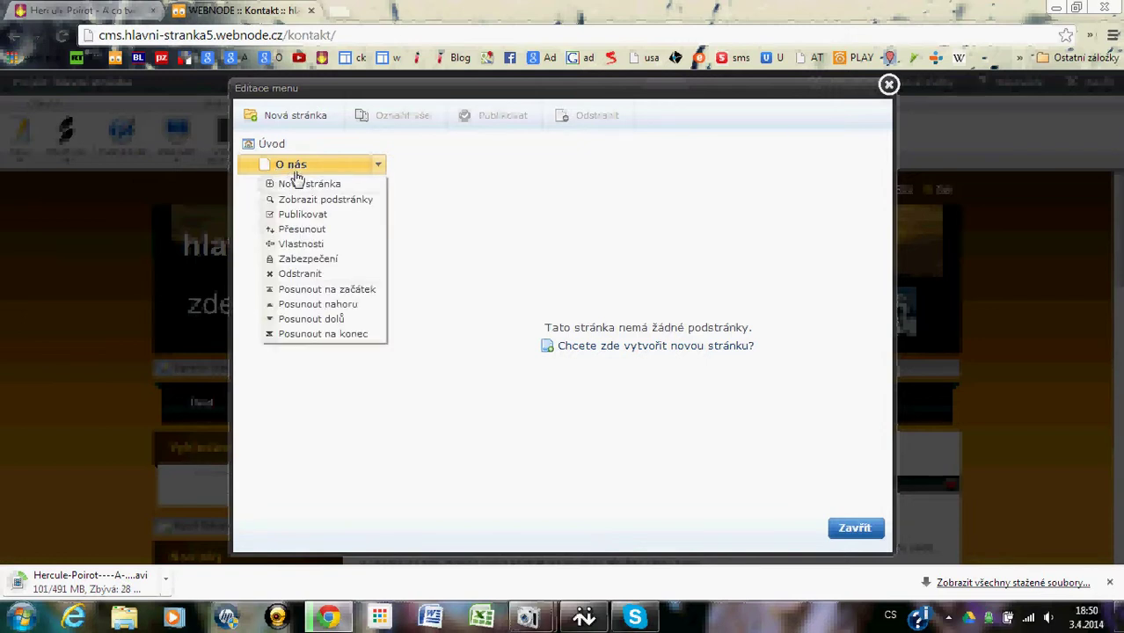
{"action": "right_click", "coordinate": [298, 171]}
{"action": "left_click", "coordinate": [301, 244]}
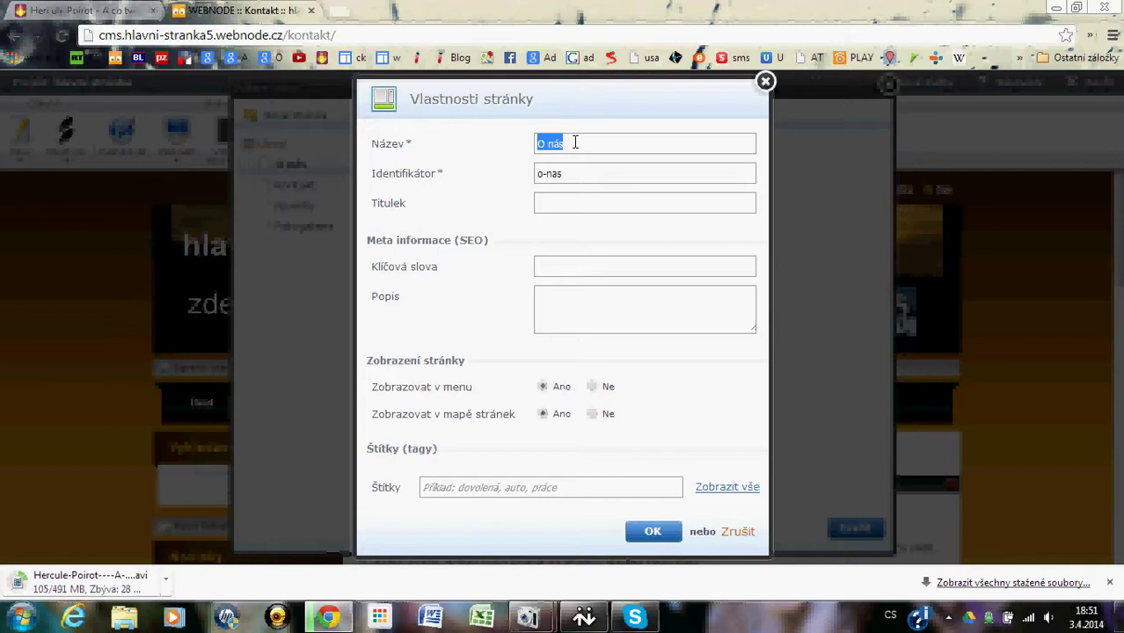
Rename the "O nás" page "naše práce" with identifier "nase-prace", and set its title and keywords to "naše práce".
{"action": "type", "text": "naše práce"}
{"action": "left_click_drag", "start_coordinate": [573, 174], "coordinate": [492, 170]}
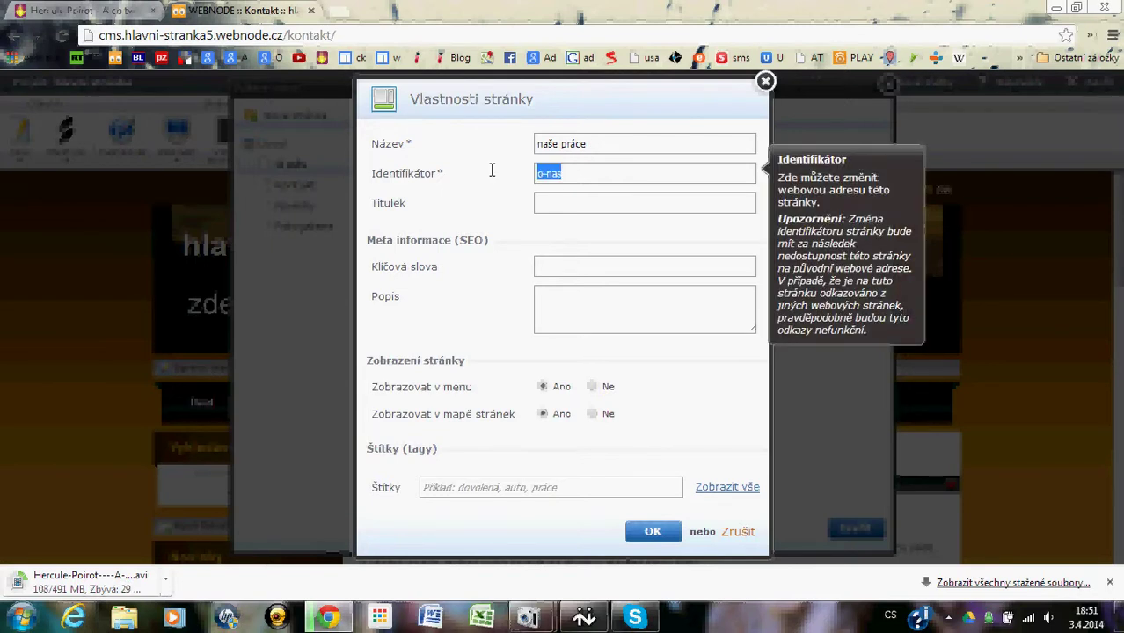
{"action": "type", "text": "nas"}
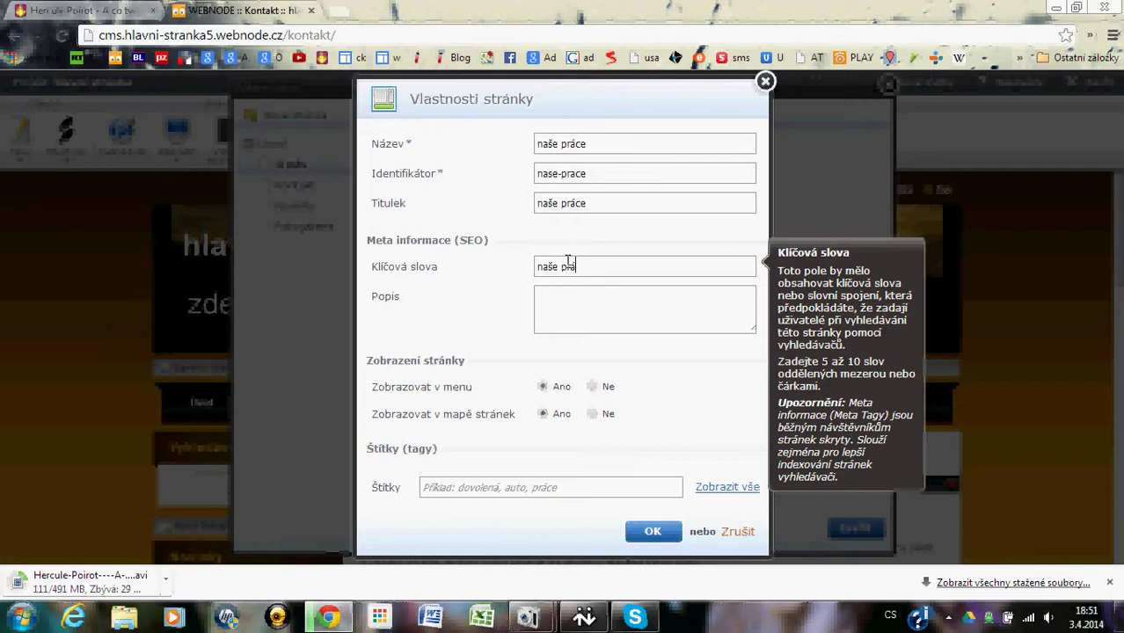
Add the description "nabízíme kresbu tužkou dle zaslaných fotografií" and the tag "kresba tužkou", and save the page properties.
{"action": "left_click", "coordinate": [584, 304]}
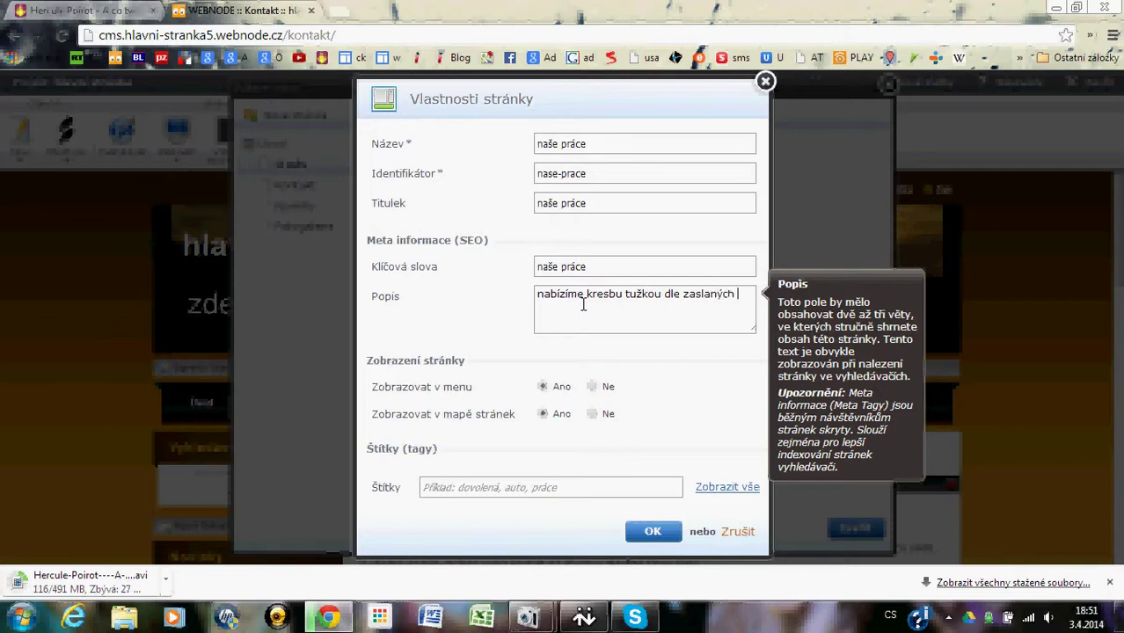
{"action": "type", "text": "fotografií"}
{"action": "left_click", "coordinate": [484, 488]}
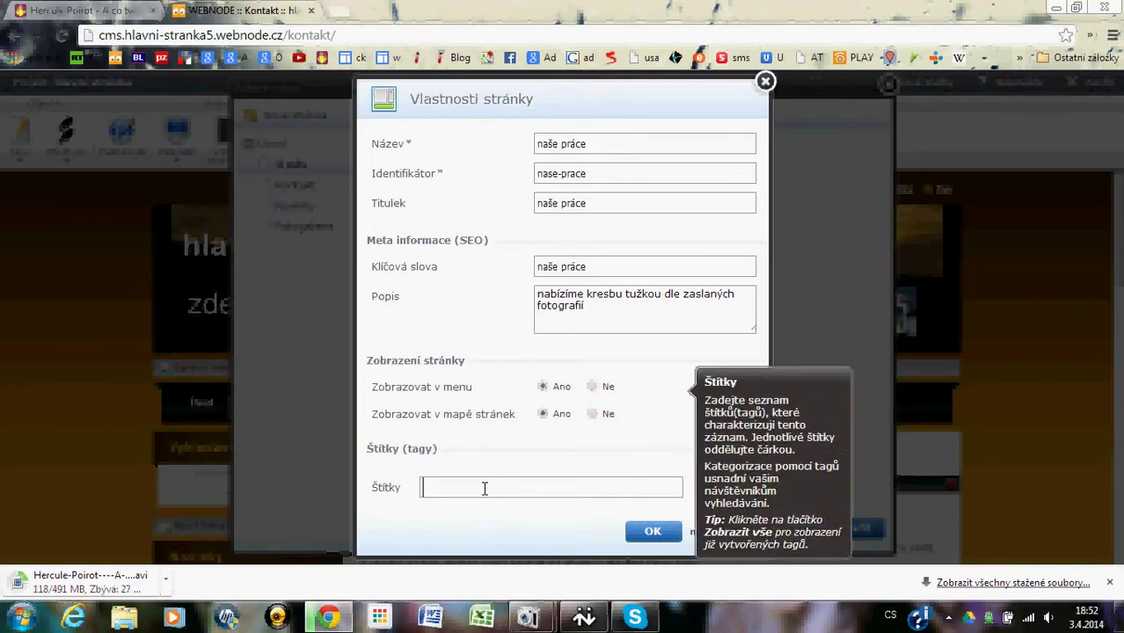
{"action": "type", "text": "kres"}
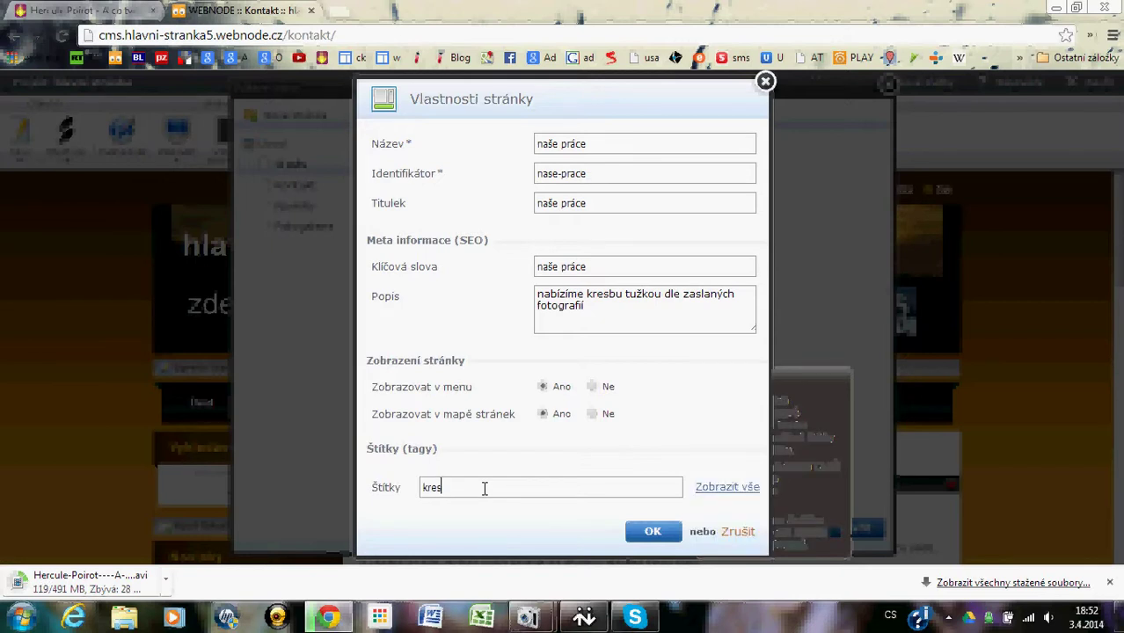
{"action": "type", "text": "ba tu"}
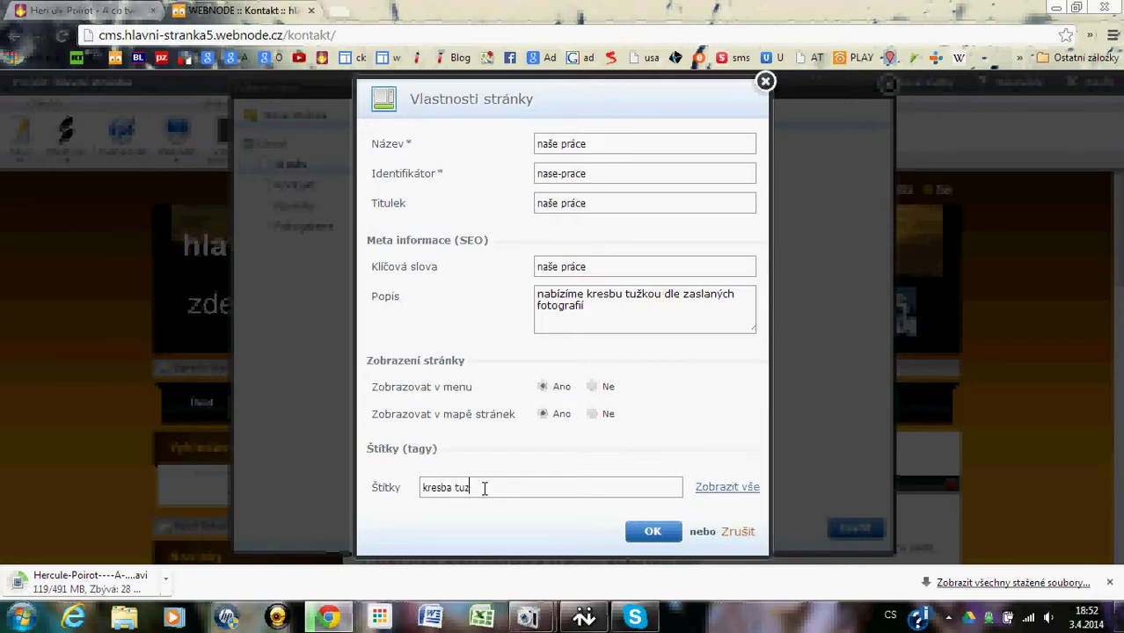
{"action": "type", "text": "žkou"}
{"action": "left_click", "coordinate": [649, 533]}
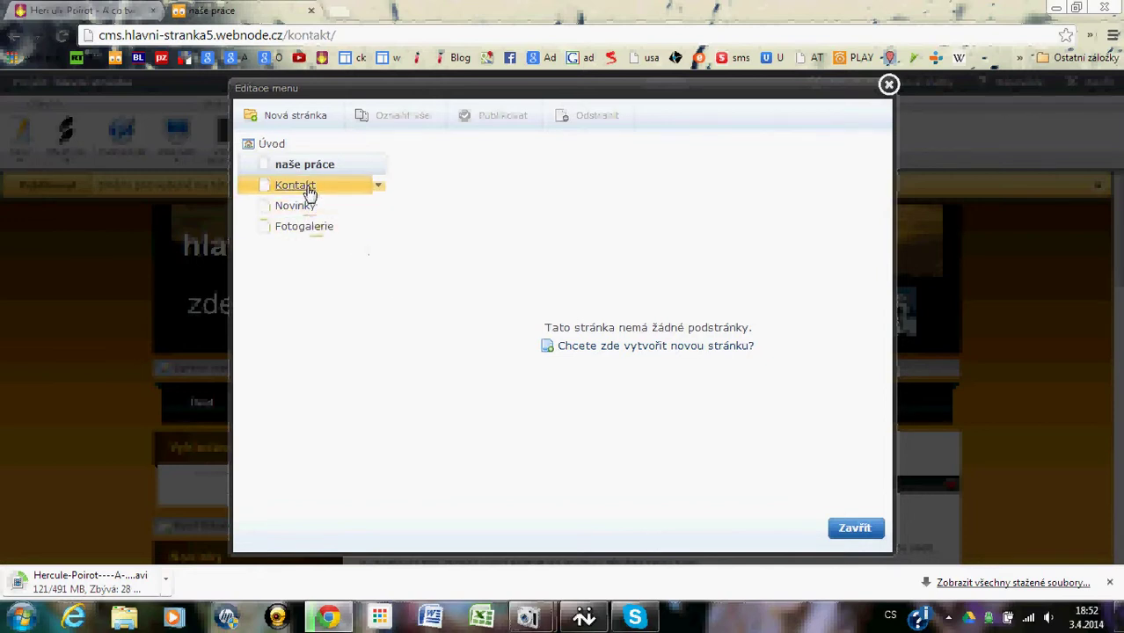
Bring up the properties of the Kontakt page from the menu editor.
{"action": "left_click", "coordinate": [309, 192]}
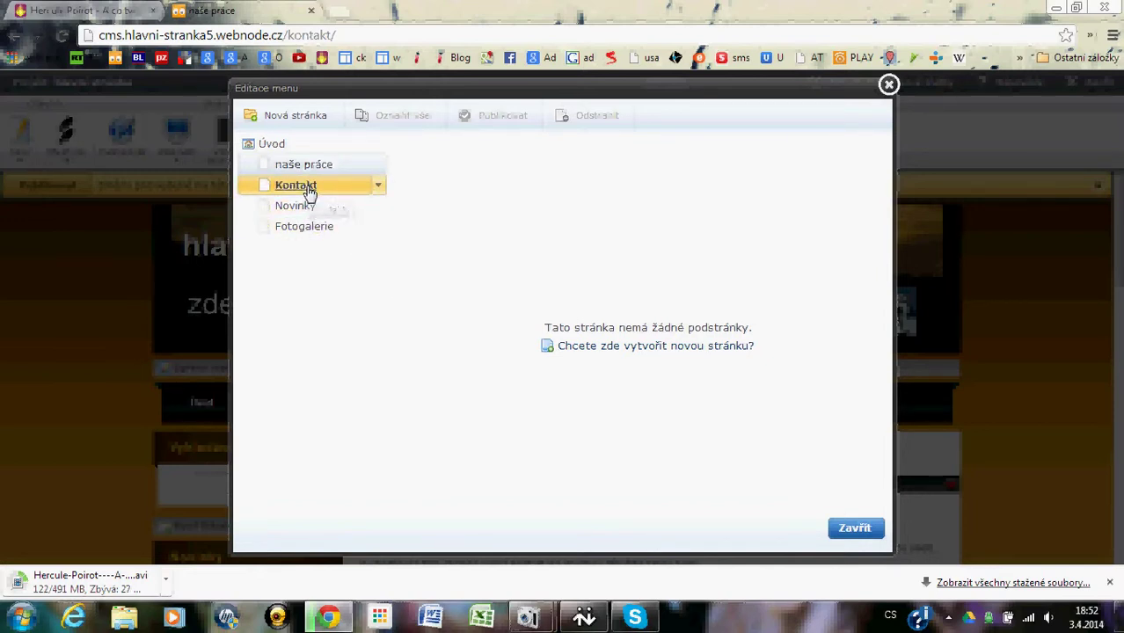
{"action": "left_click", "coordinate": [309, 192]}
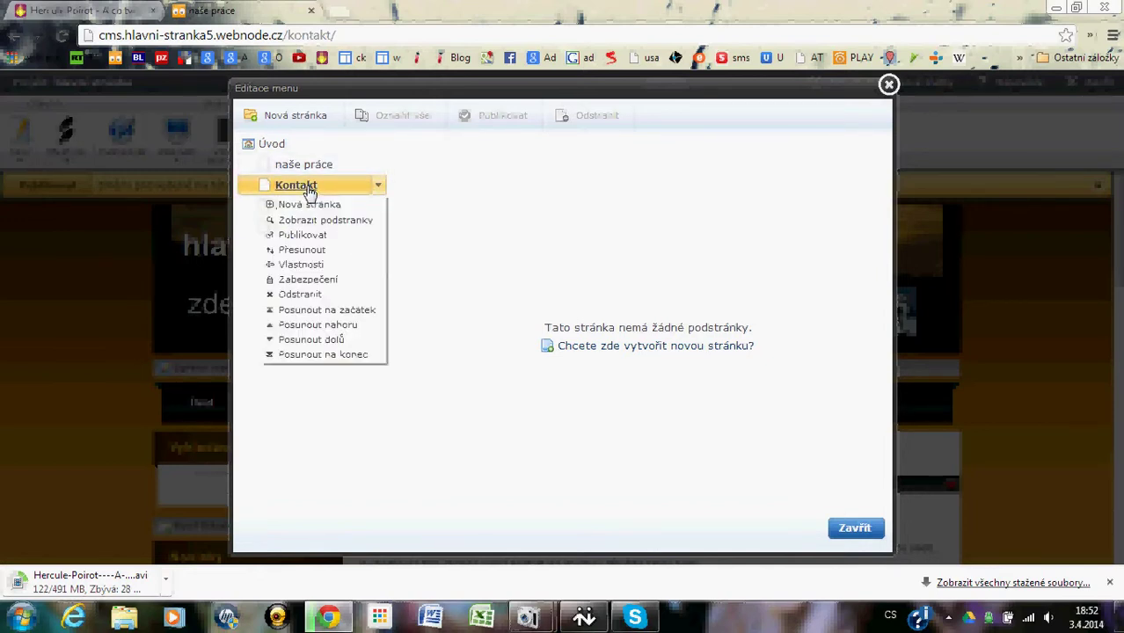
{"action": "left_click", "coordinate": [302, 265]}
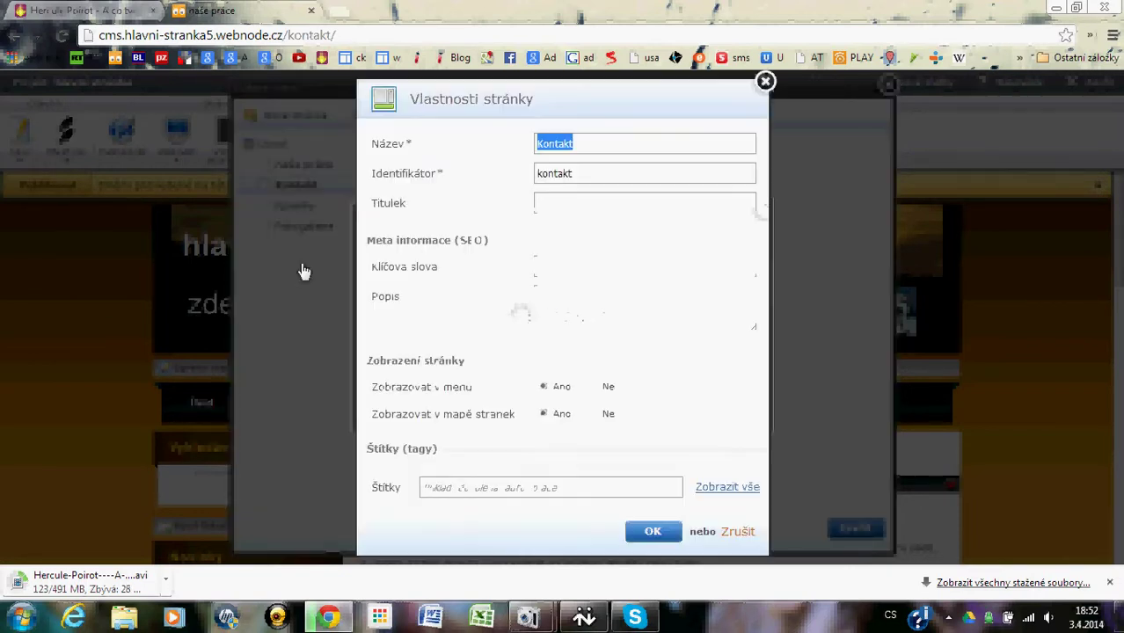
{"action": "left_click_drag", "start_coordinate": [566, 143], "coordinate": [517, 143]}
{"action": "left_click", "coordinate": [584, 143]}
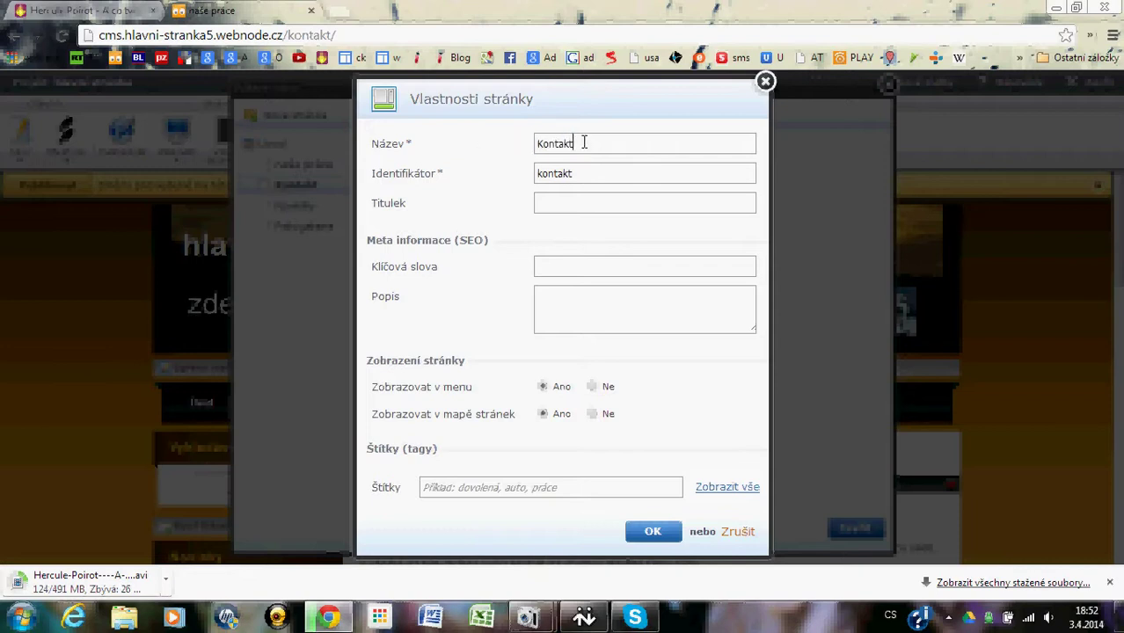
{"action": "left_click_drag", "start_coordinate": [585, 143], "coordinate": [499, 138]}
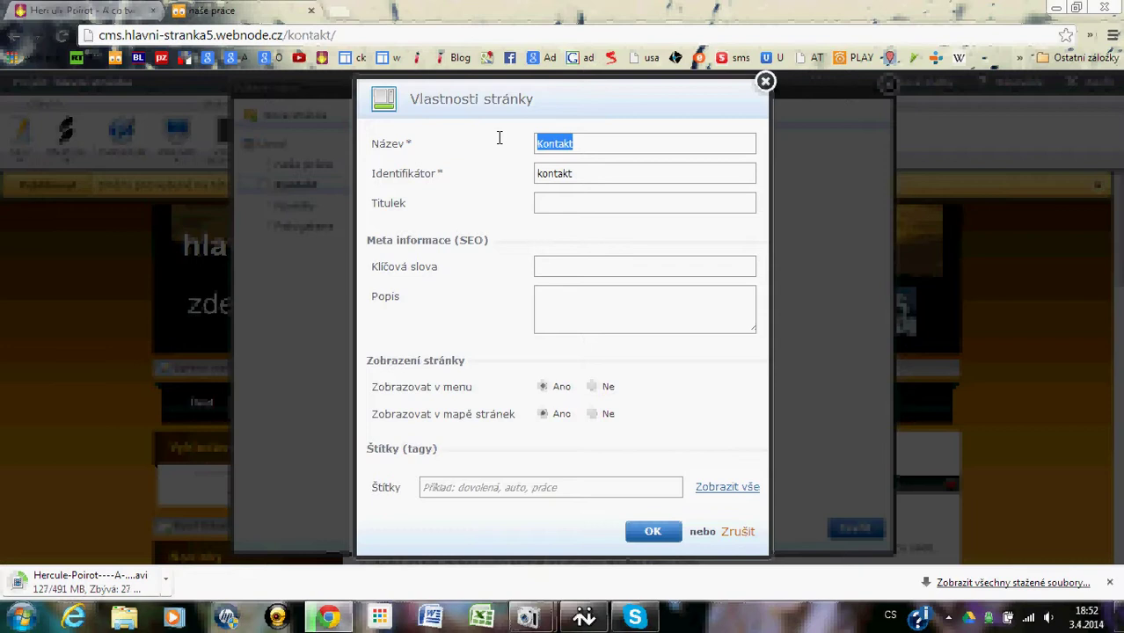
{"action": "type", "text": "najdete nás"}
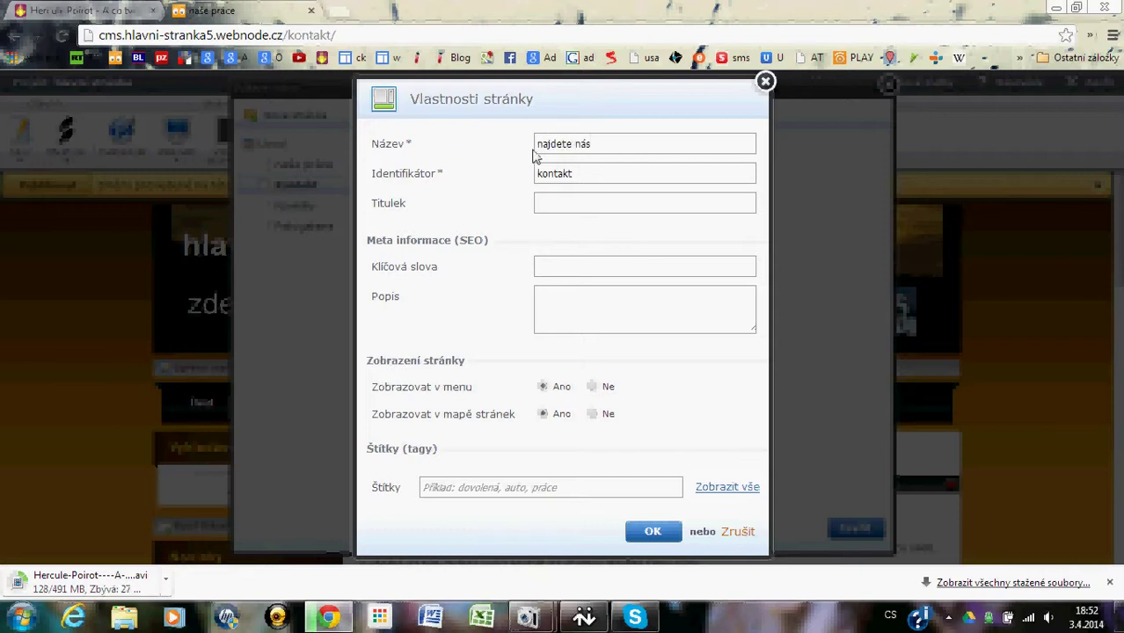
Name the Kontakt page "kontaktujte nás" in its page properties.
{"action": "left_click_drag", "start_coordinate": [592, 144], "coordinate": [538, 144]}
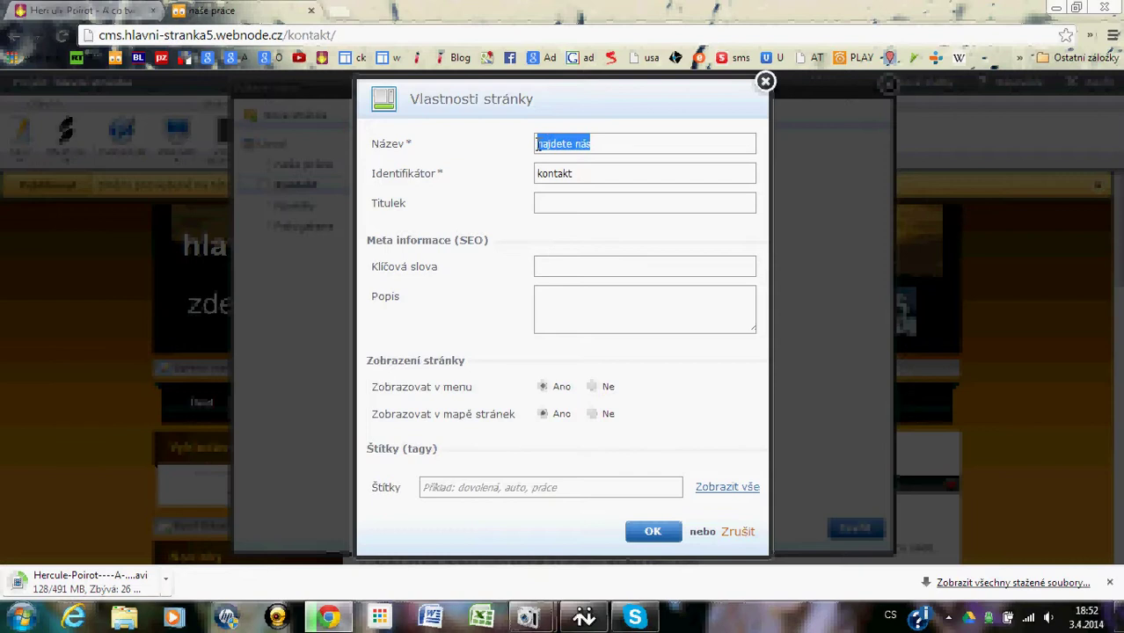
{"action": "type", "text": "kontan"}
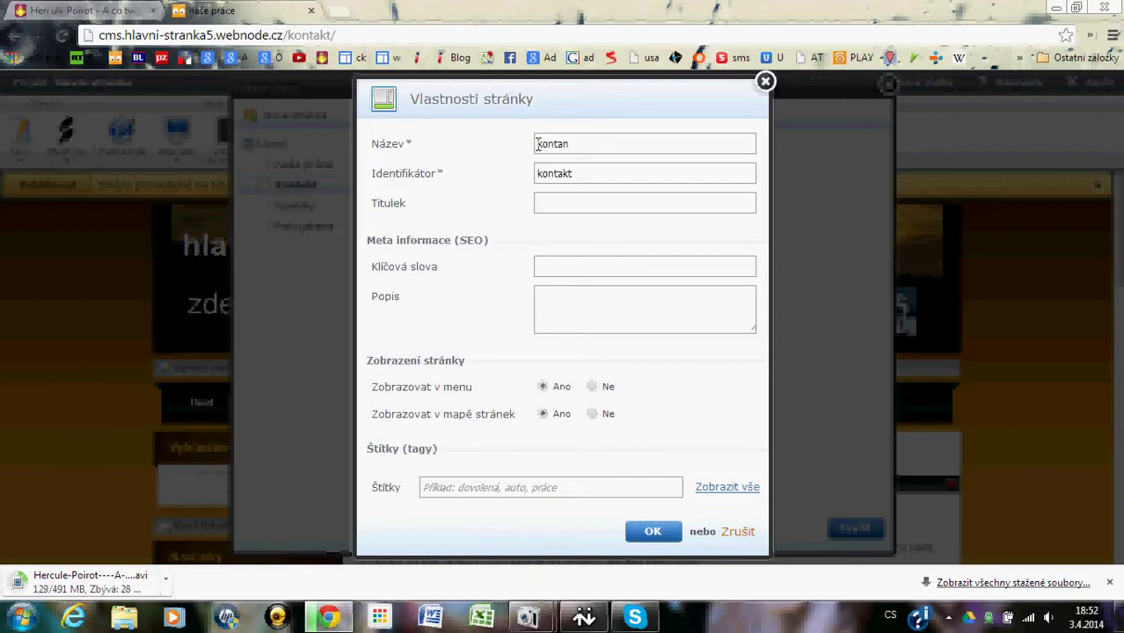
{"action": "key", "text": "BackSpace"}
{"action": "type", "text": "ktujte nás"}
Set the contact page's identifier to "kontaktujte-nas" and its title to "kontaktujte nas".
{"action": "double_click", "coordinate": [570, 174]}
{"action": "type", "text": "lpm"}
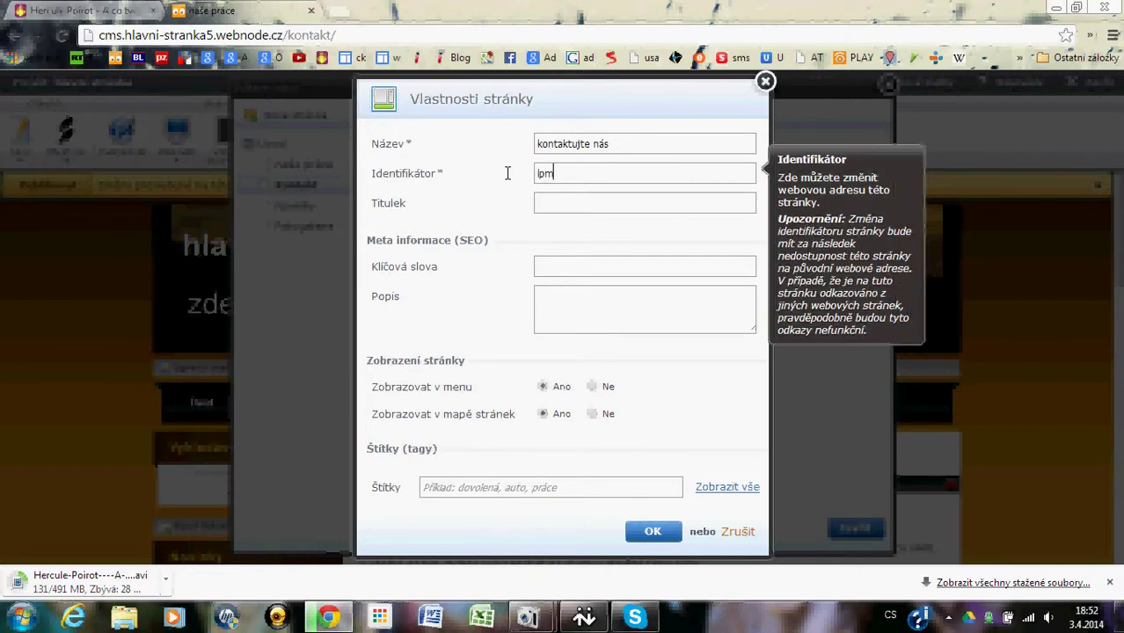
{"action": "type", "text": "ta"}
{"action": "key", "text": "shift+Left"}
{"action": "key", "text": "shift+Left"}
{"action": "key", "text": "shift+Left"}
{"action": "key", "text": "shift+Left"}
{"action": "key", "text": "shift+Left"}
{"action": "type", "text": "lpm"}
{"action": "type", "text": "kontaktujete"}
{"action": "key", "text": "BackSpace"}
{"action": "type", "text": "tekontakt"}
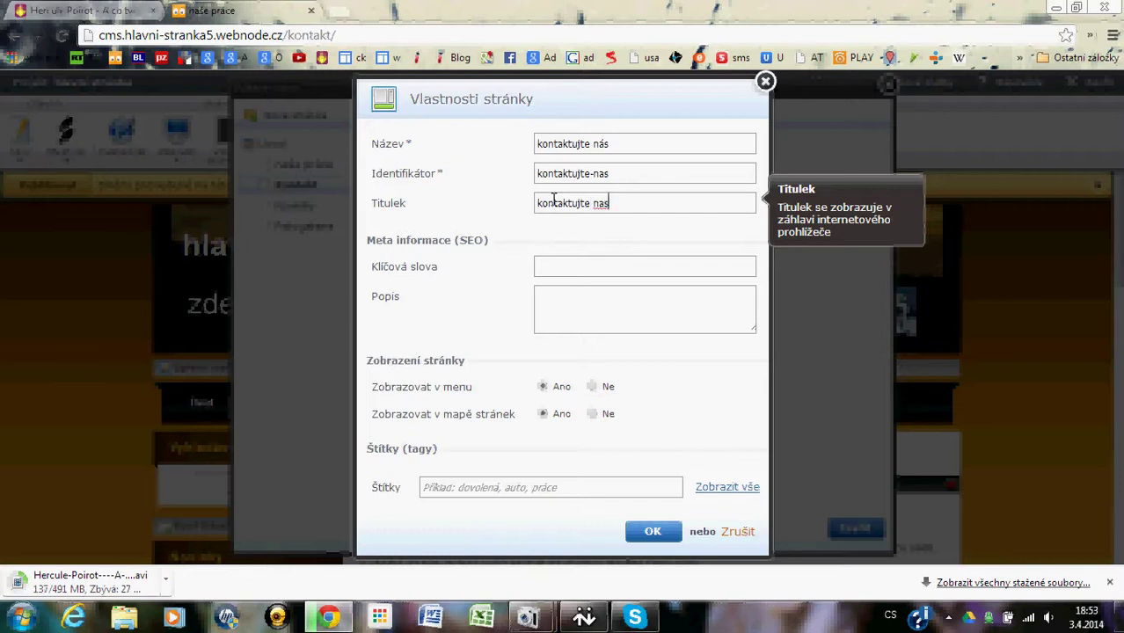
Enter "kontakt" as the page's keyword, description and tag, and save the page properties.
{"action": "left_click", "coordinate": [575, 266]}
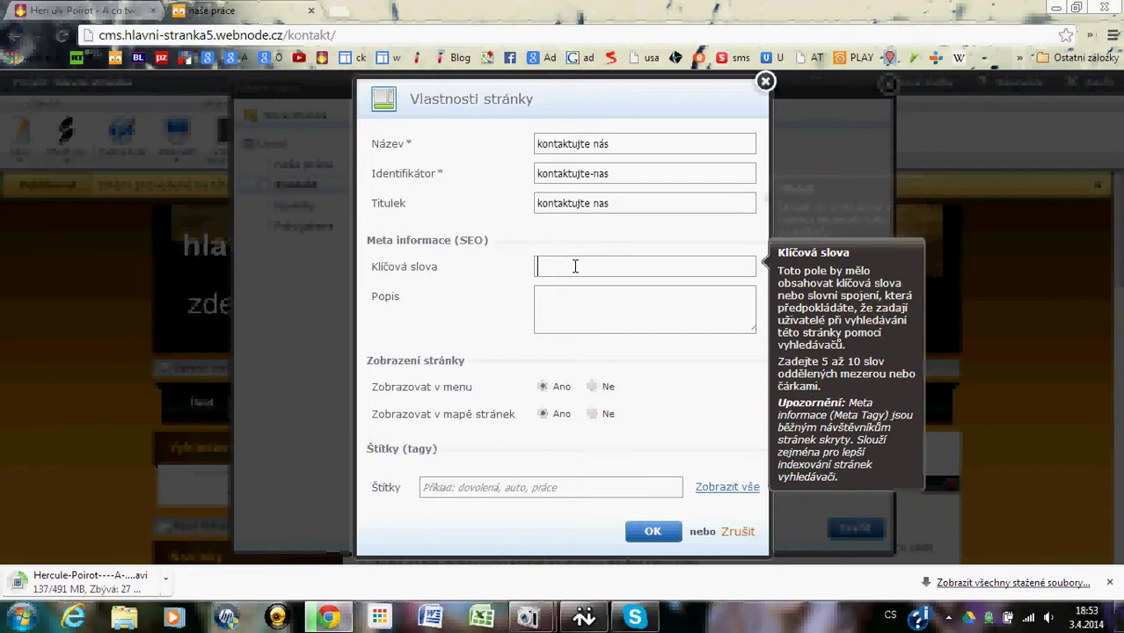
{"action": "type", "text": "kontakt"}
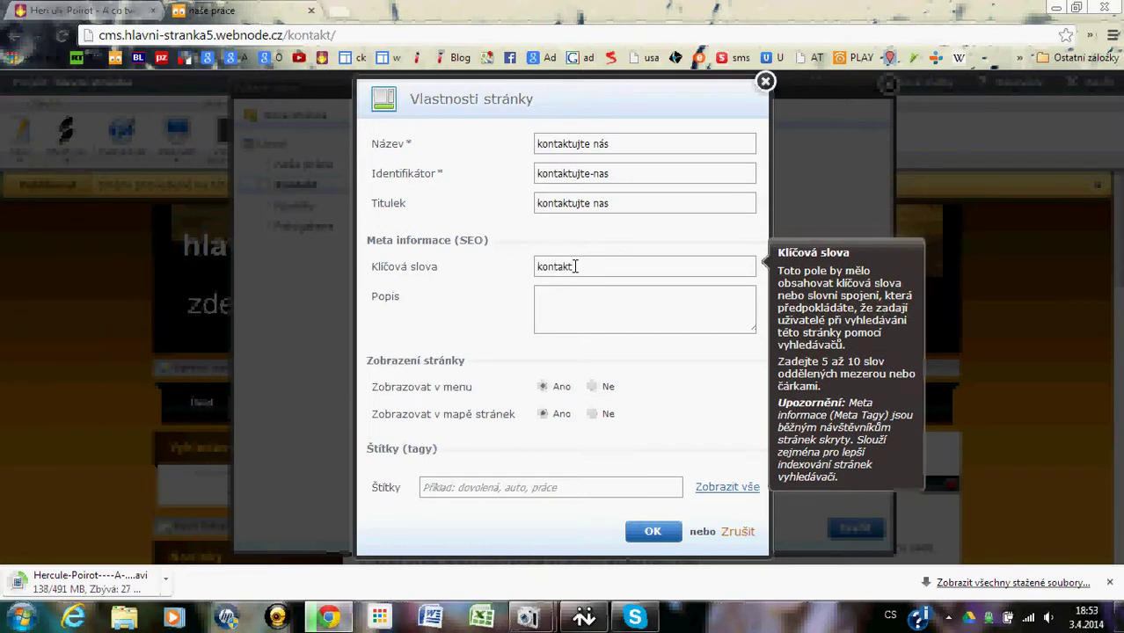
{"action": "left_click", "coordinate": [583, 304]}
{"action": "type", "text": "kontakt"}
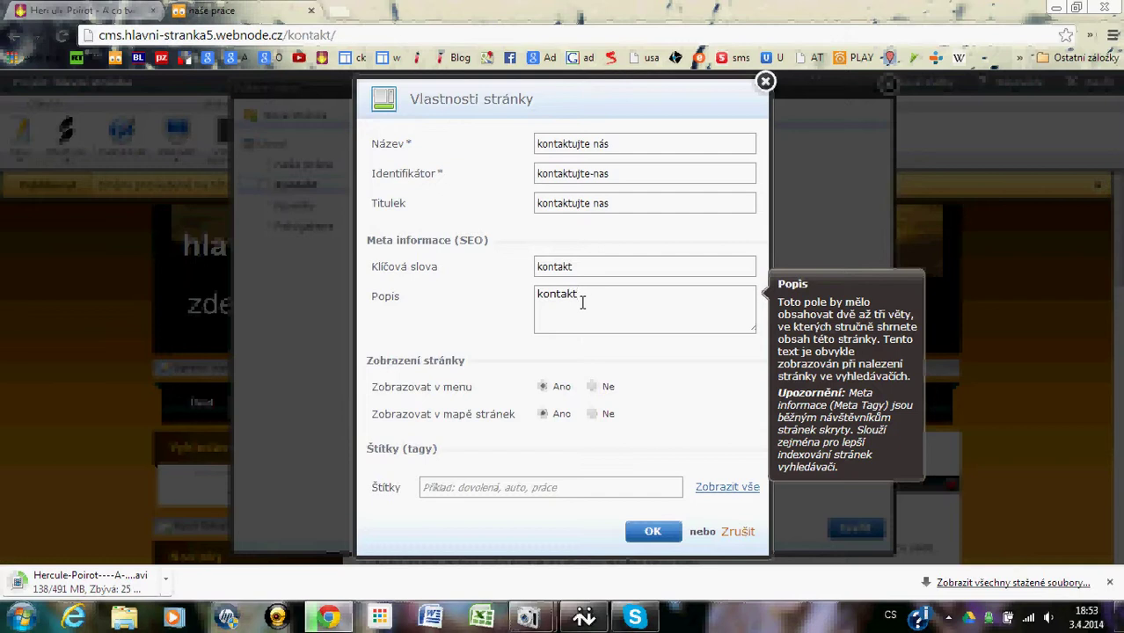
{"action": "left_click", "coordinate": [464, 486]}
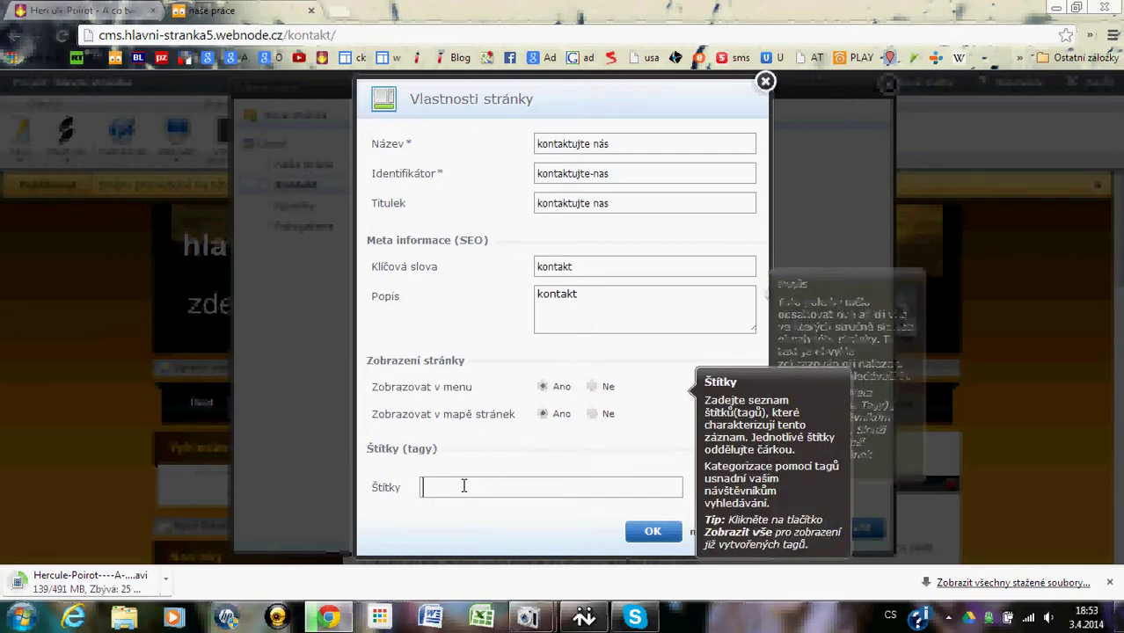
{"action": "type", "text": "kontakt"}
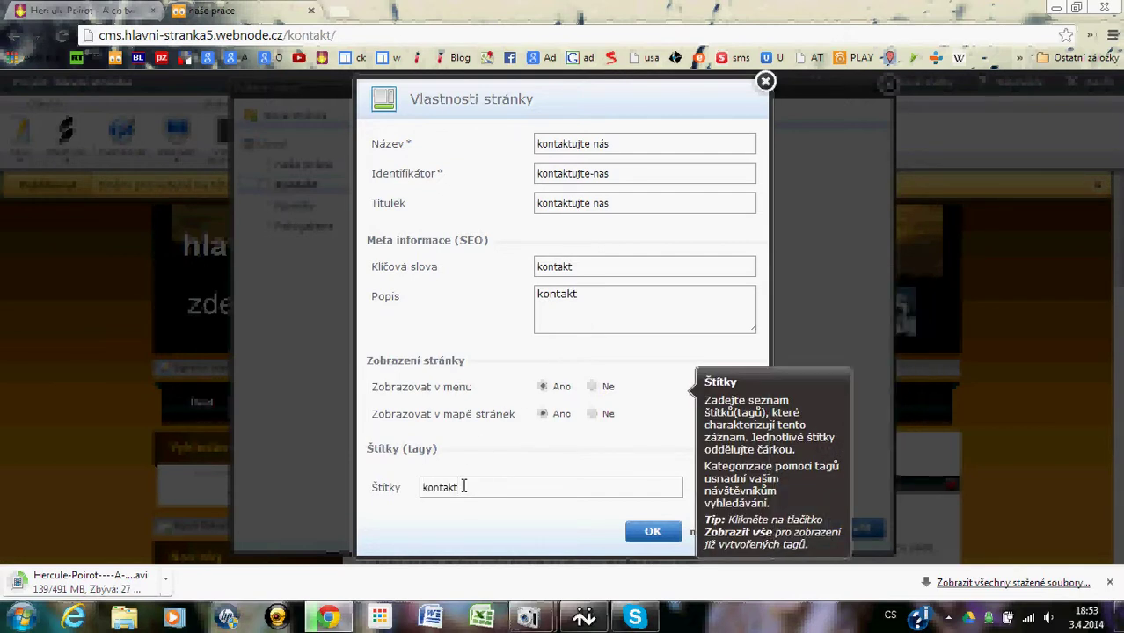
{"action": "left_click", "coordinate": [653, 533]}
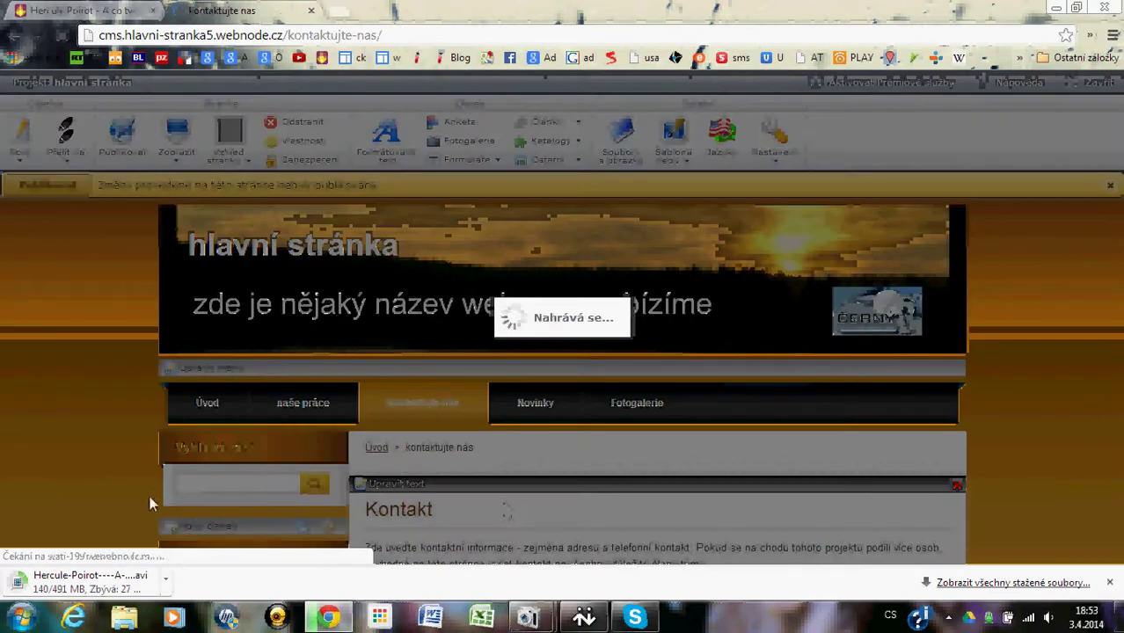
Reopen the menu editor and change the Novinky page's name and identifier to "aktuality" in its properties.
{"action": "scroll", "coordinate": [10, 447], "scroll_direction": "down", "scroll_amount": 3}
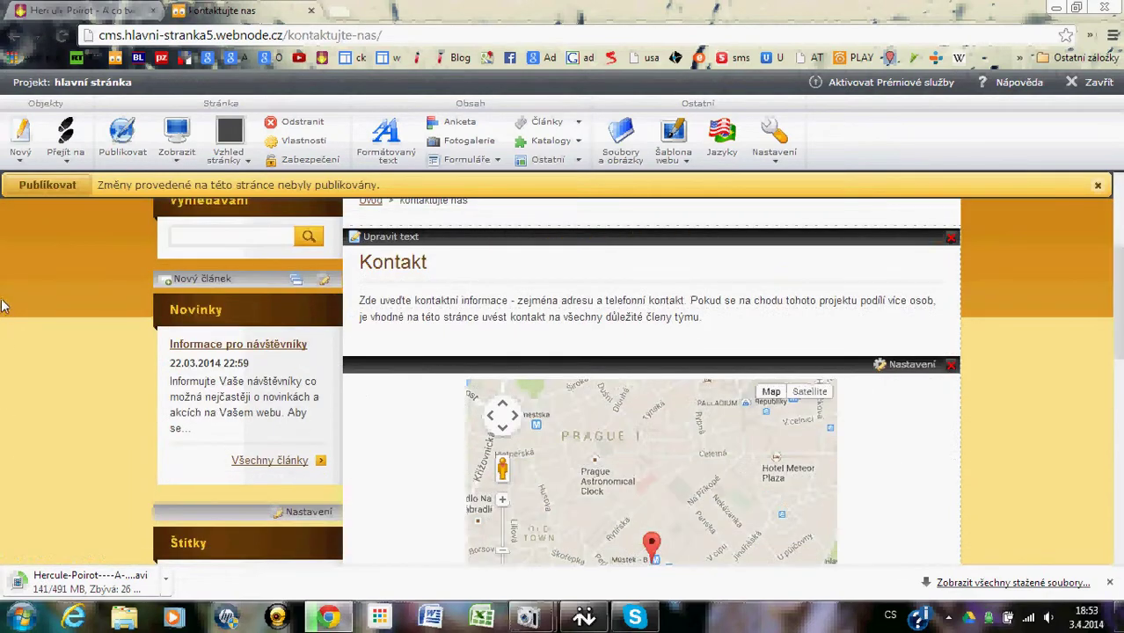
{"action": "scroll", "coordinate": [120, 337], "scroll_direction": "up", "scroll_amount": 3}
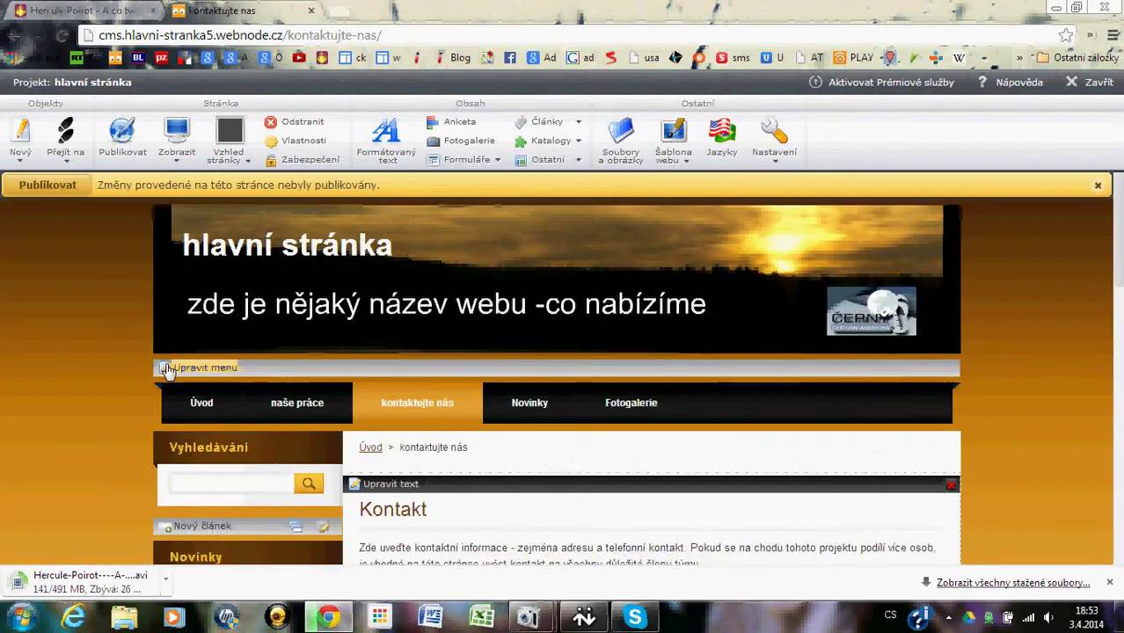
{"action": "left_click", "coordinate": [167, 369]}
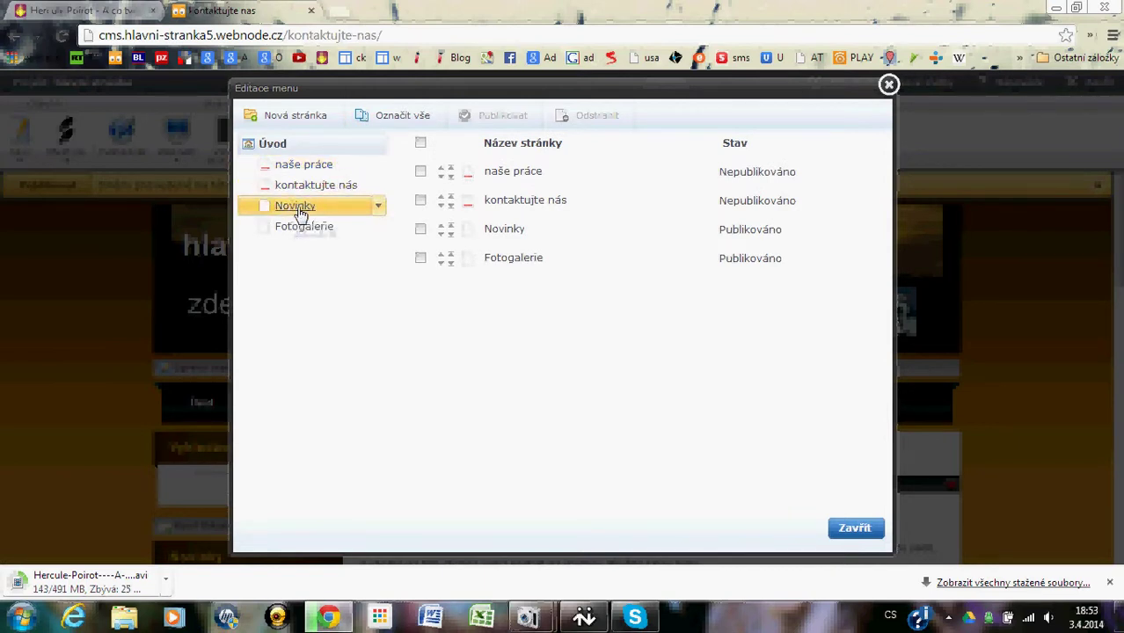
{"action": "left_click", "coordinate": [299, 214]}
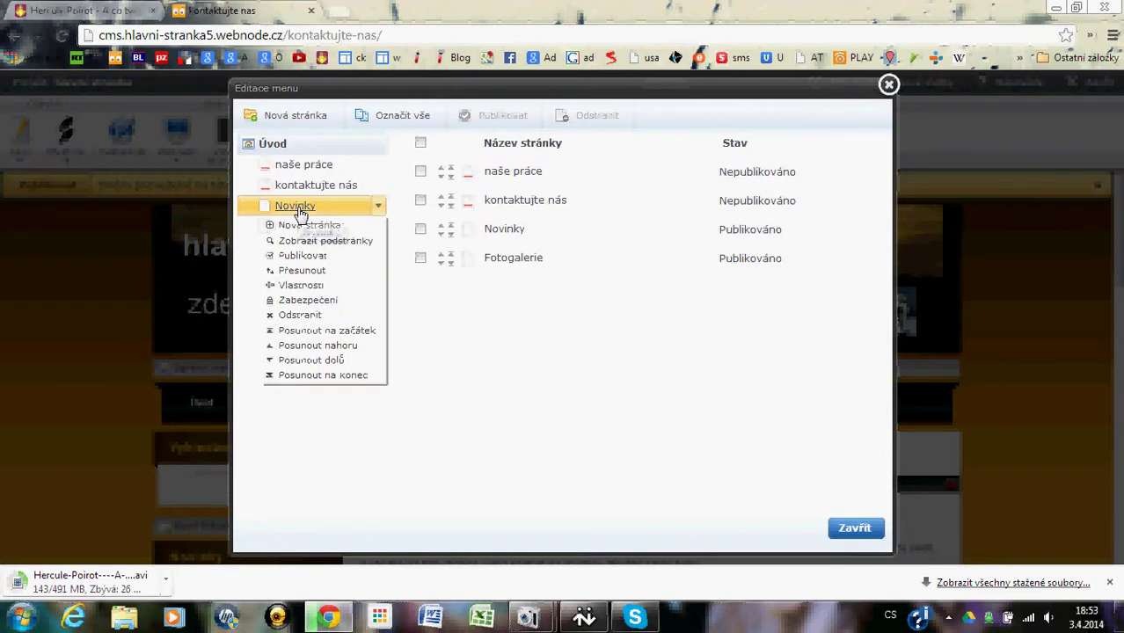
{"action": "left_click", "coordinate": [308, 287]}
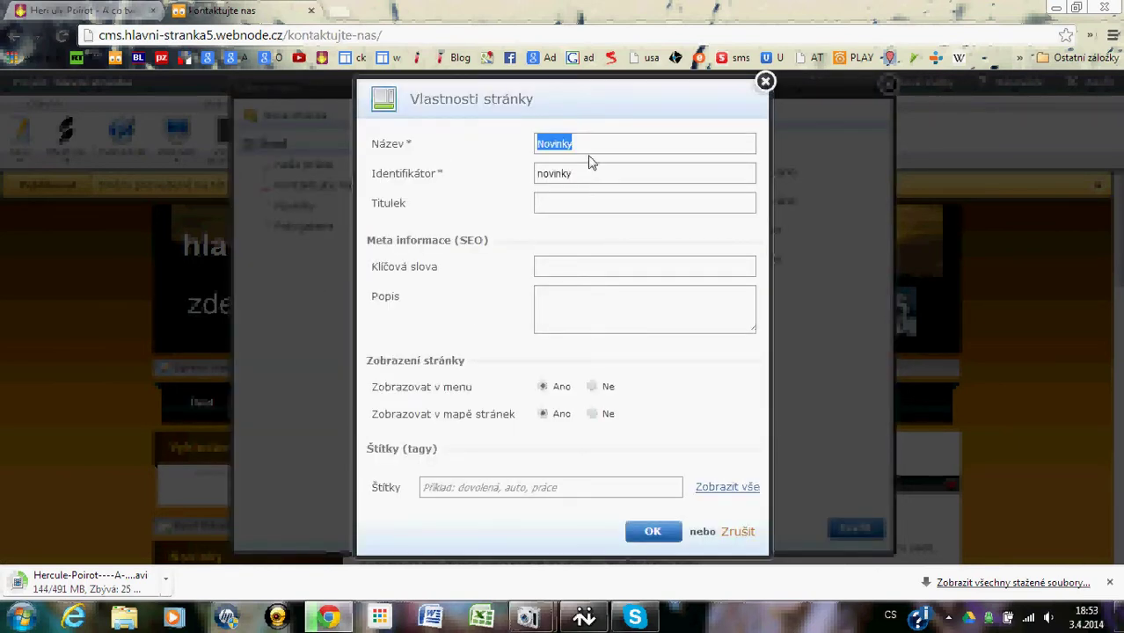
{"action": "type", "text": "aktuality"}
{"action": "left_click_drag", "start_coordinate": [589, 171], "coordinate": [461, 174]}
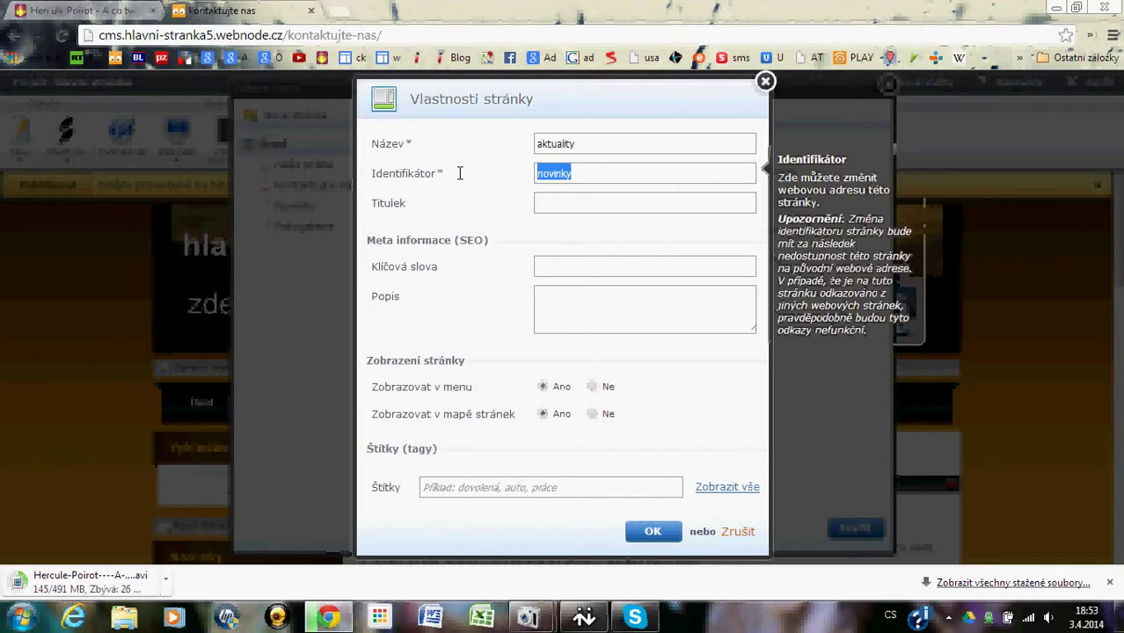
{"action": "type", "text": "ak"}
{"action": "key", "text": "BackSpace"}
{"action": "key", "text": "BackSpace"}
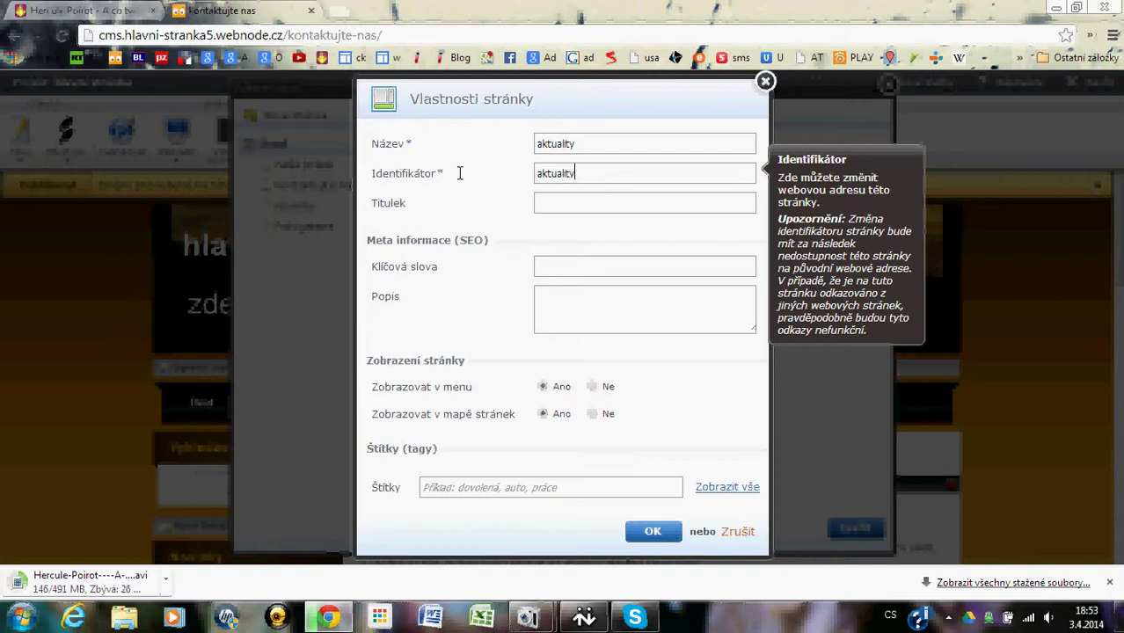
Set the page's title and keywords to "aktuality", fill in its tag, and save the page properties.
{"action": "left_click", "coordinate": [549, 203]}
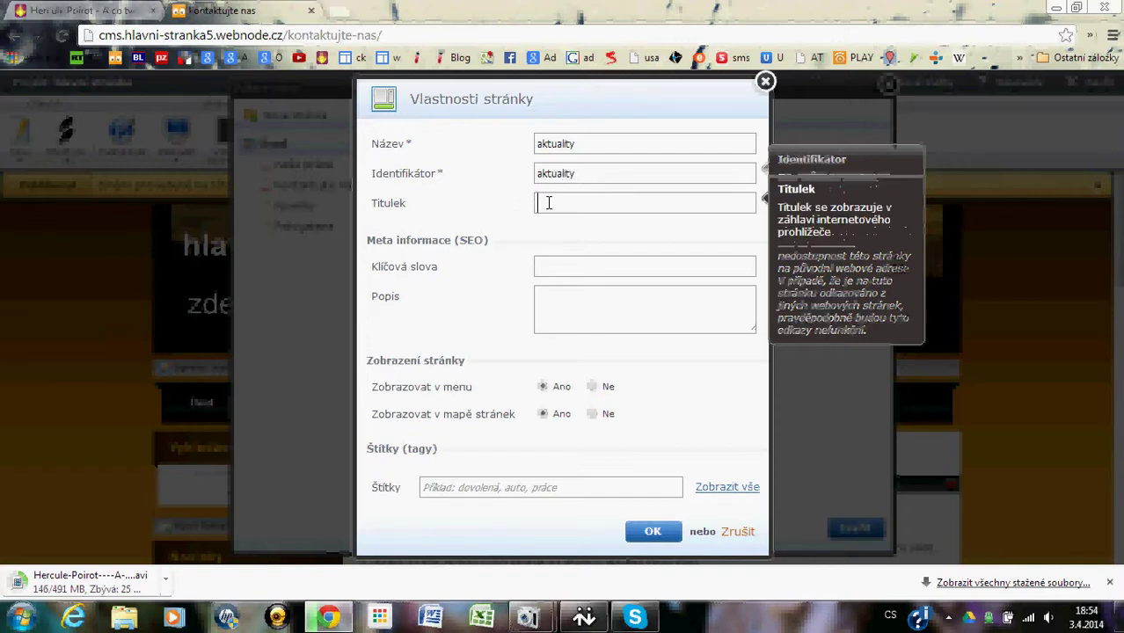
{"action": "type", "text": "aktuality"}
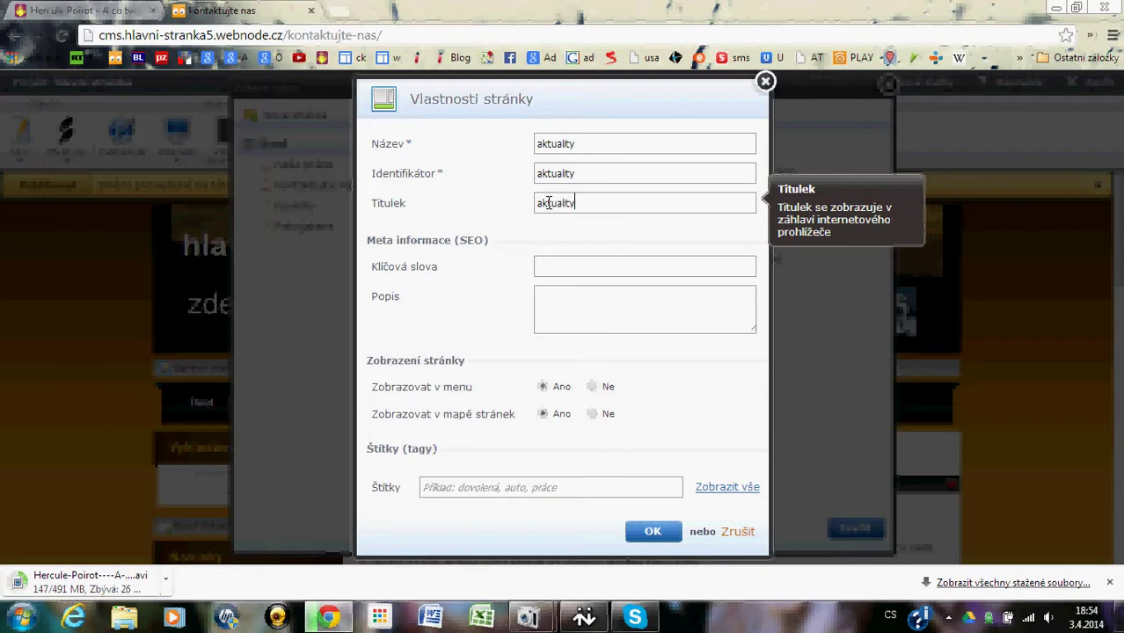
{"action": "left_click", "coordinate": [575, 265]}
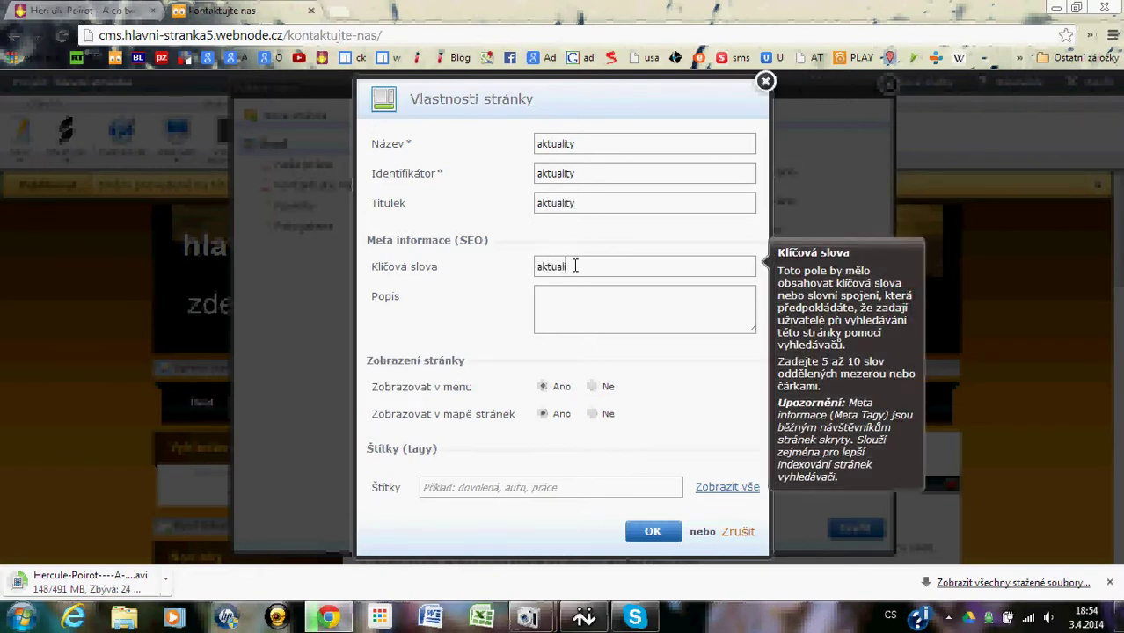
{"action": "left_click", "coordinate": [467, 485]}
{"action": "type", "text": "aktual"}
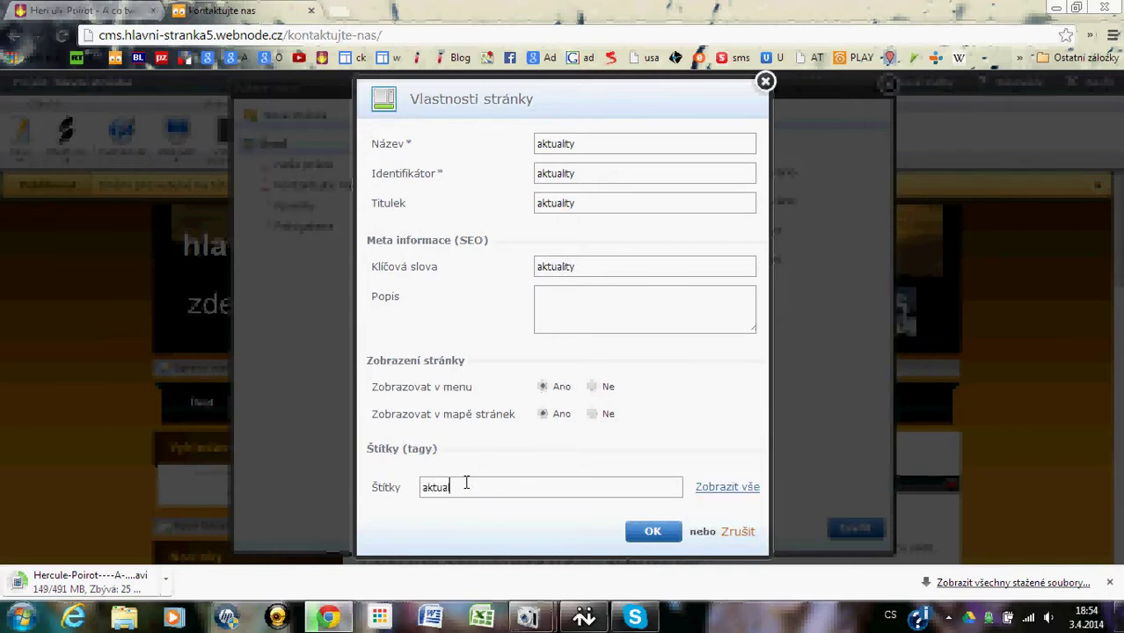
{"action": "key", "text": "BackSpace"}
{"action": "key", "text": "BackSpace"}
{"action": "key", "text": "BackSpace"}
{"action": "left_click", "coordinate": [651, 533]}
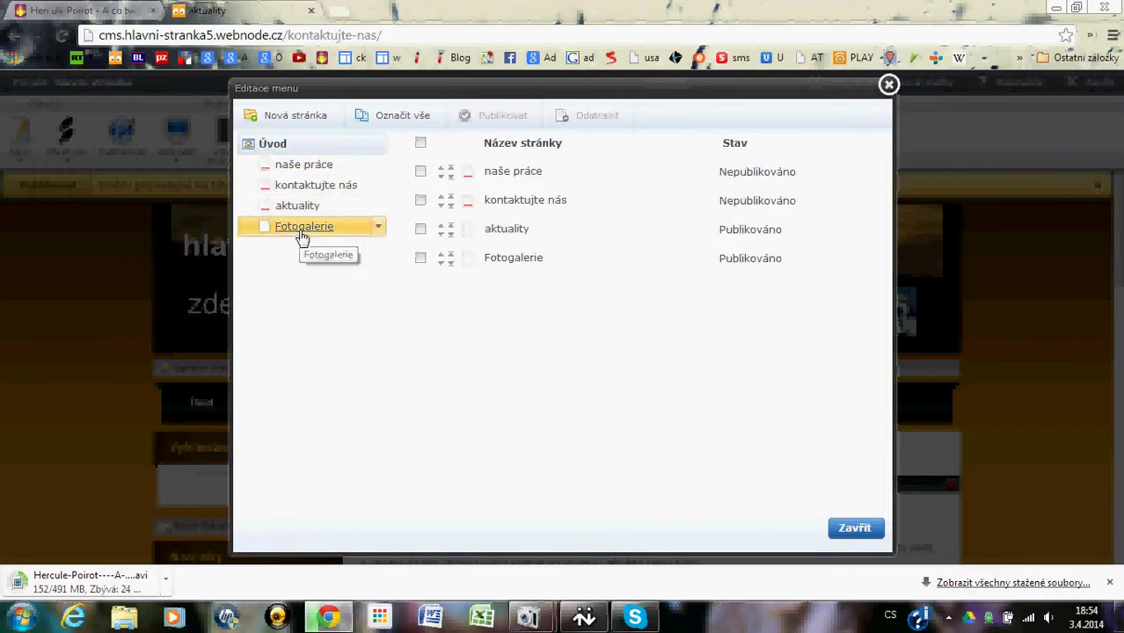
Close the menu editor, publish the "kontaktujte nás" page and dismiss the publishing dialog.
{"action": "left_click", "coordinate": [855, 530]}
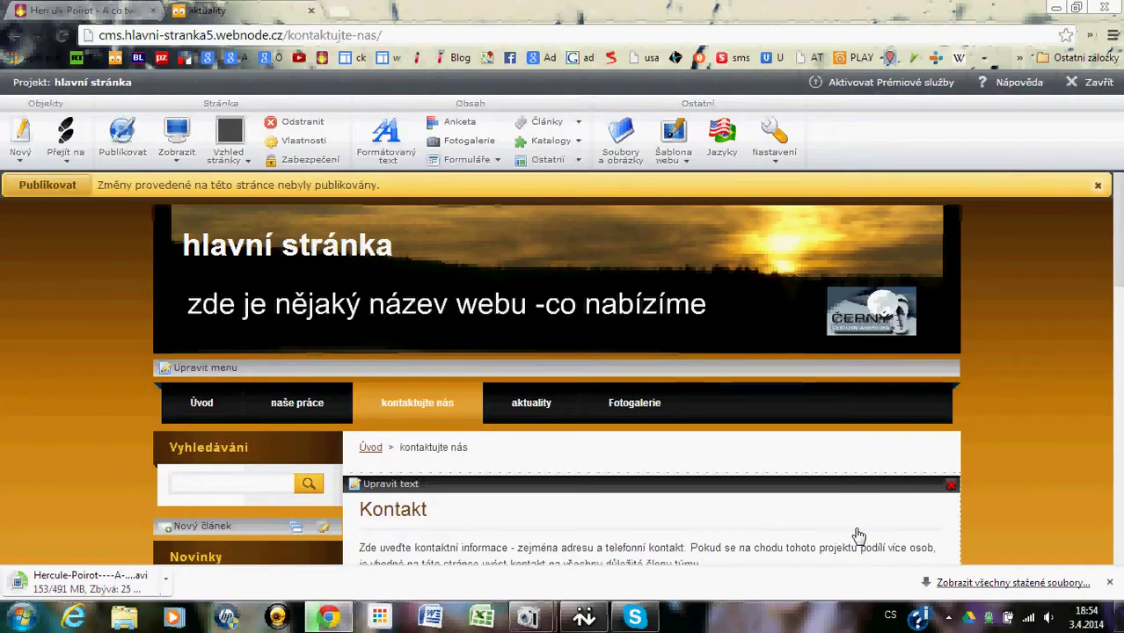
{"action": "left_click", "coordinate": [48, 186]}
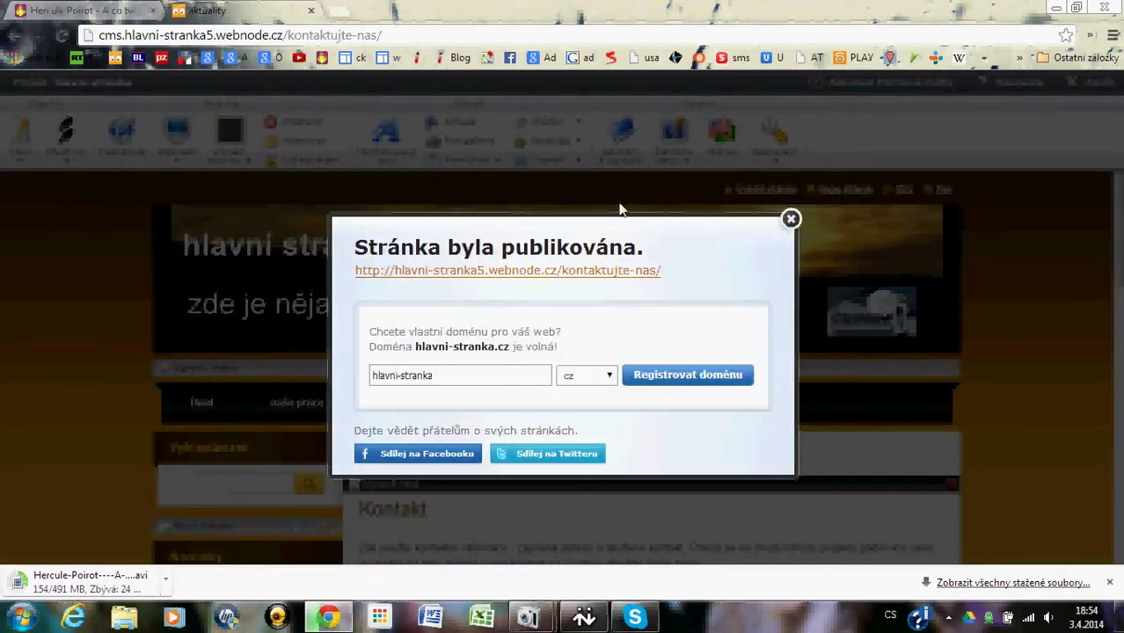
{"action": "left_click", "coordinate": [791, 220]}
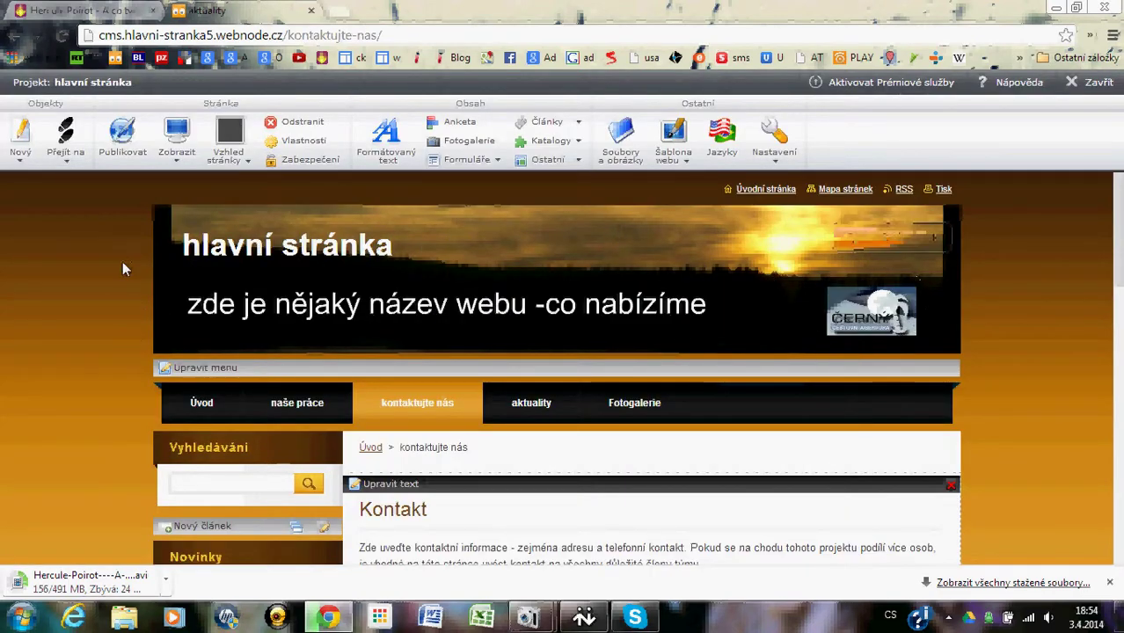
Go to the "naše práce" page and publish its changes.
{"action": "scroll", "coordinate": [14, 362], "scroll_direction": "down", "scroll_amount": 1}
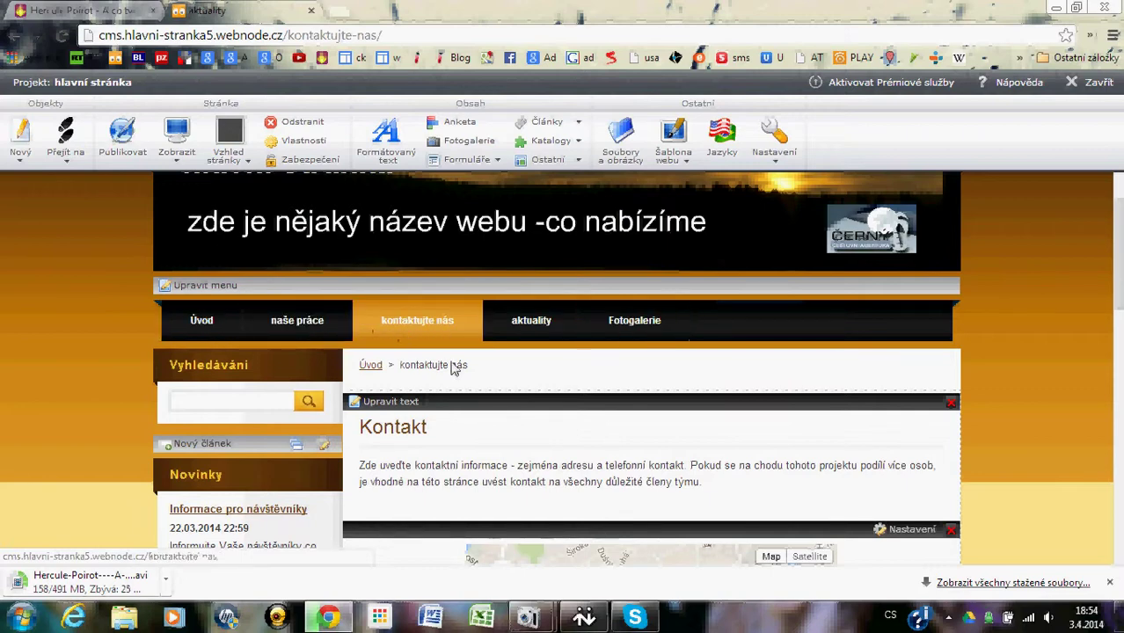
{"action": "scroll", "coordinate": [478, 499], "scroll_direction": "down", "scroll_amount": 1}
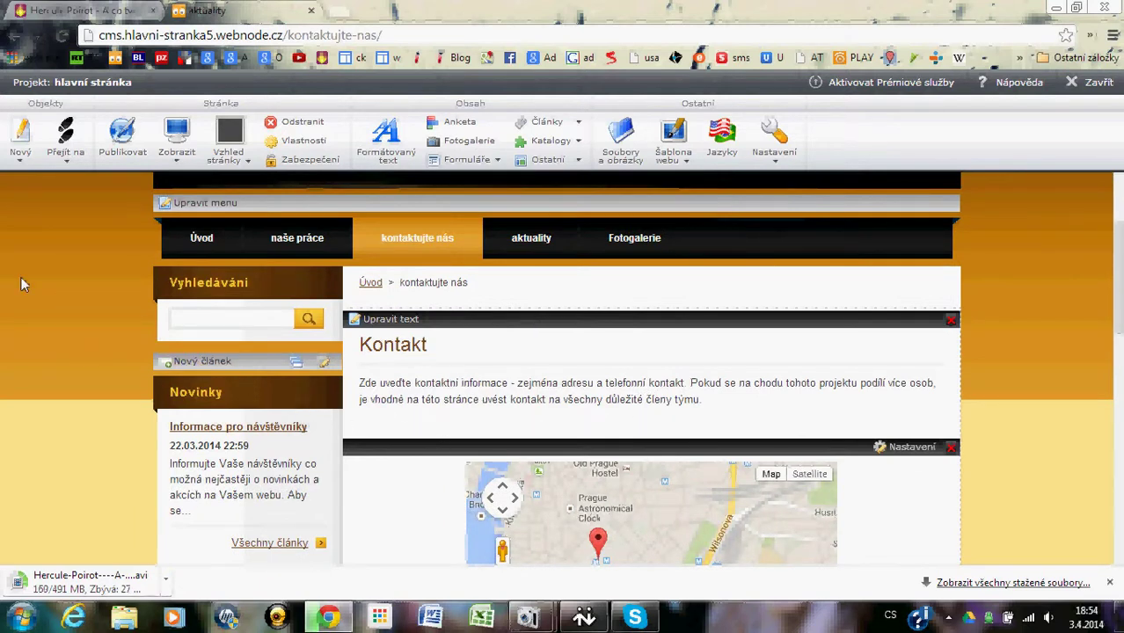
{"action": "left_click", "coordinate": [296, 243]}
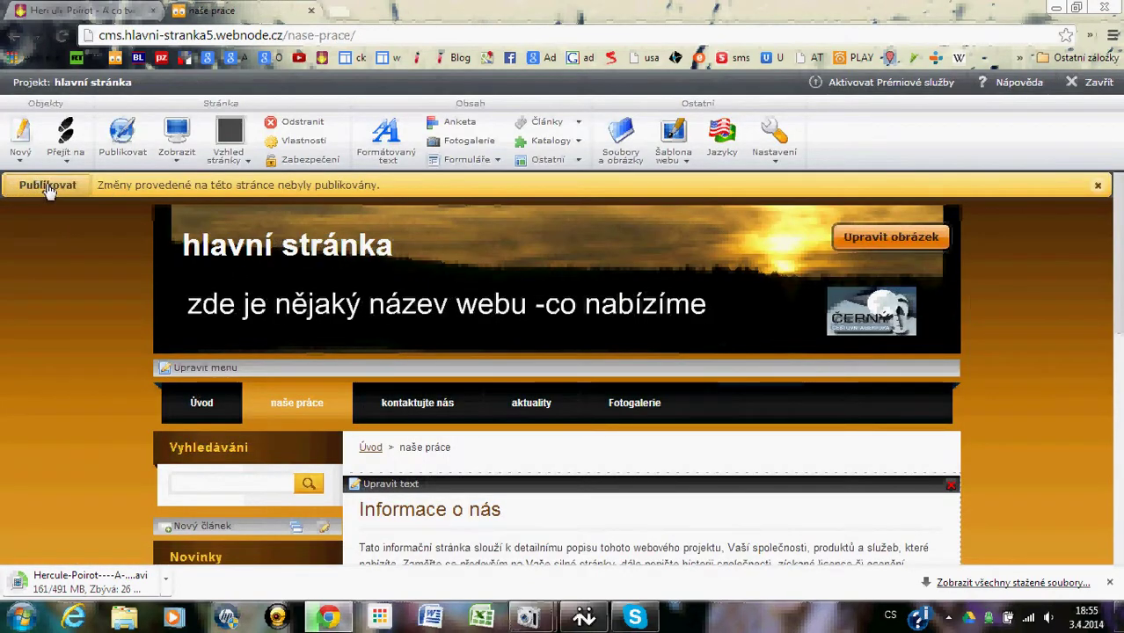
{"action": "left_click", "coordinate": [48, 187]}
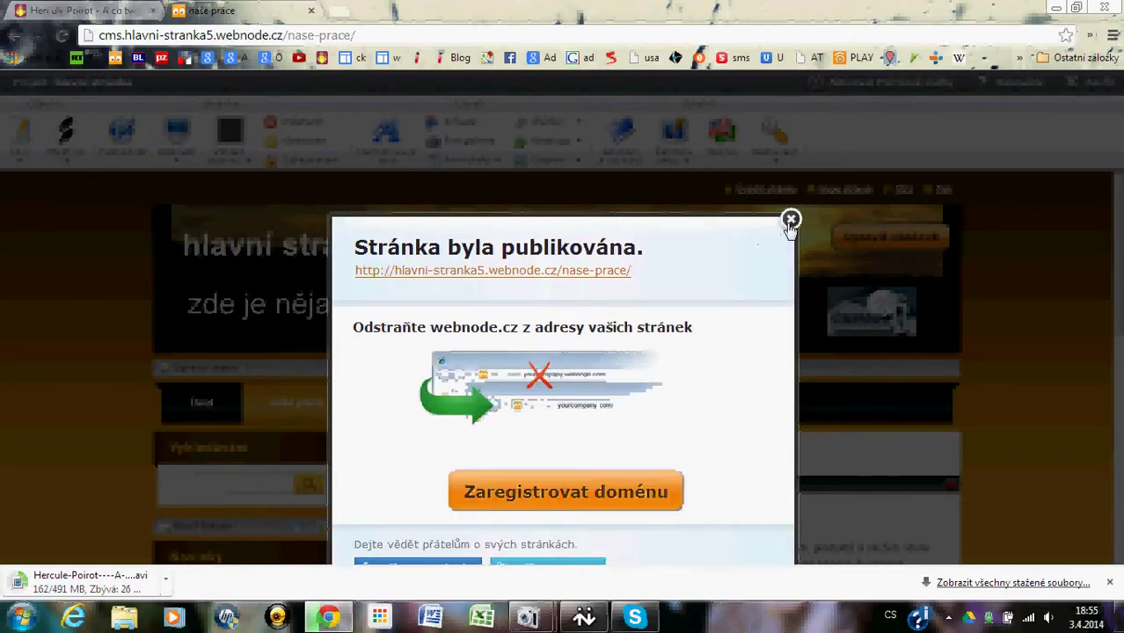
Dismiss the publishing dialog and delete the "Naši uživatelé" and "Historie projektu" text blocks from the "naše práce" page.
{"action": "left_click", "coordinate": [791, 220]}
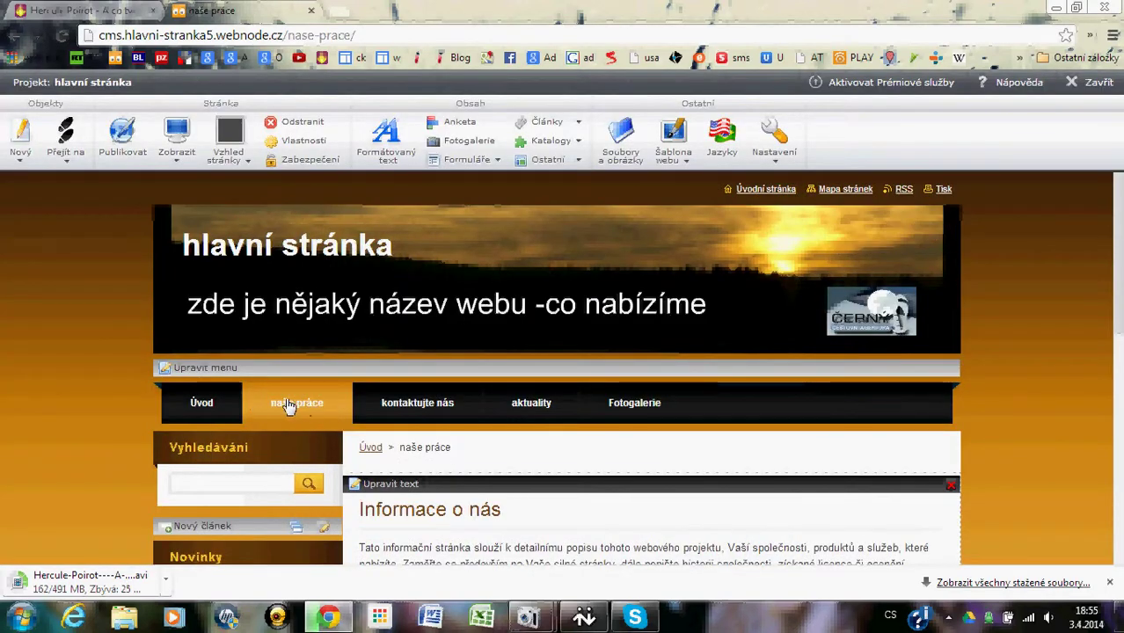
{"action": "scroll", "coordinate": [32, 387], "scroll_direction": "down", "scroll_amount": 2}
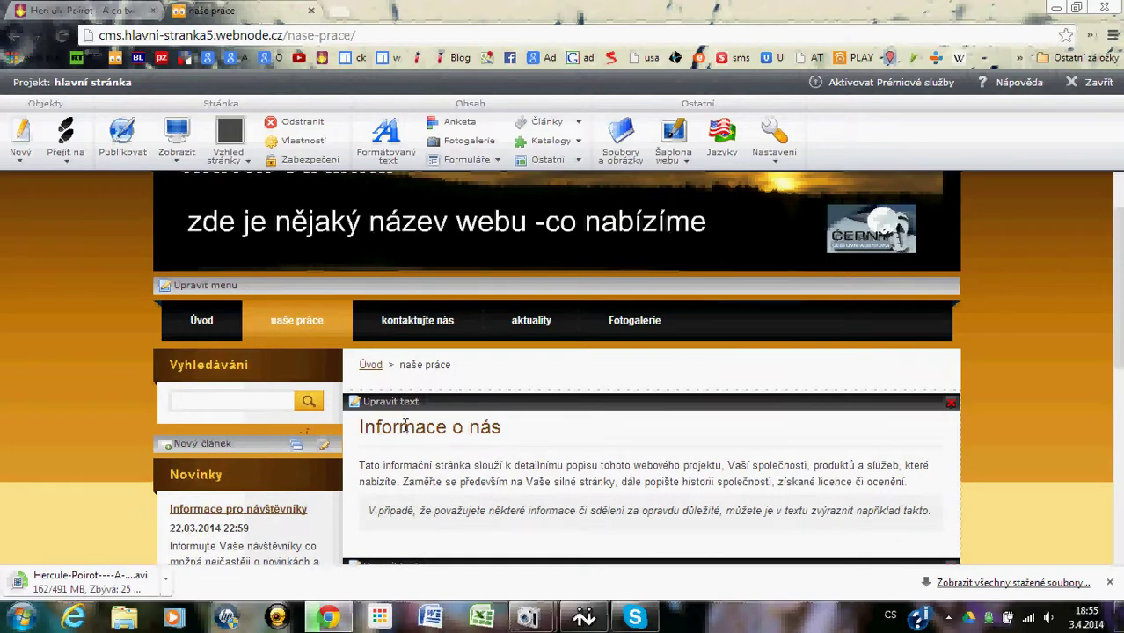
{"action": "scroll", "coordinate": [599, 339], "scroll_direction": "down", "scroll_amount": 2}
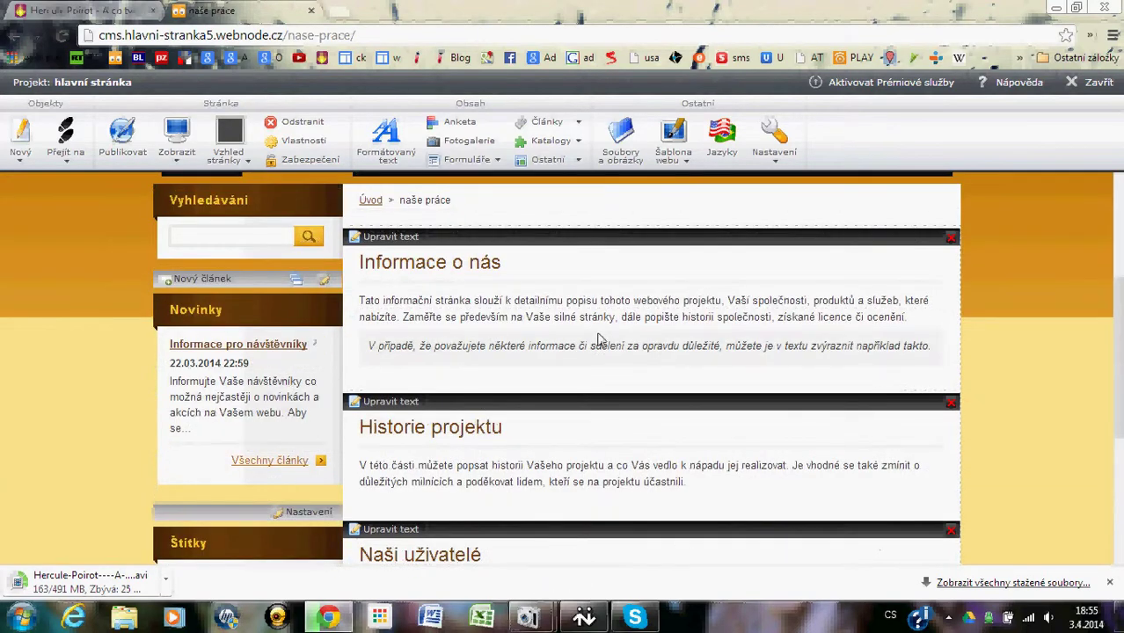
{"action": "scroll", "coordinate": [503, 360], "scroll_direction": "up", "scroll_amount": 2}
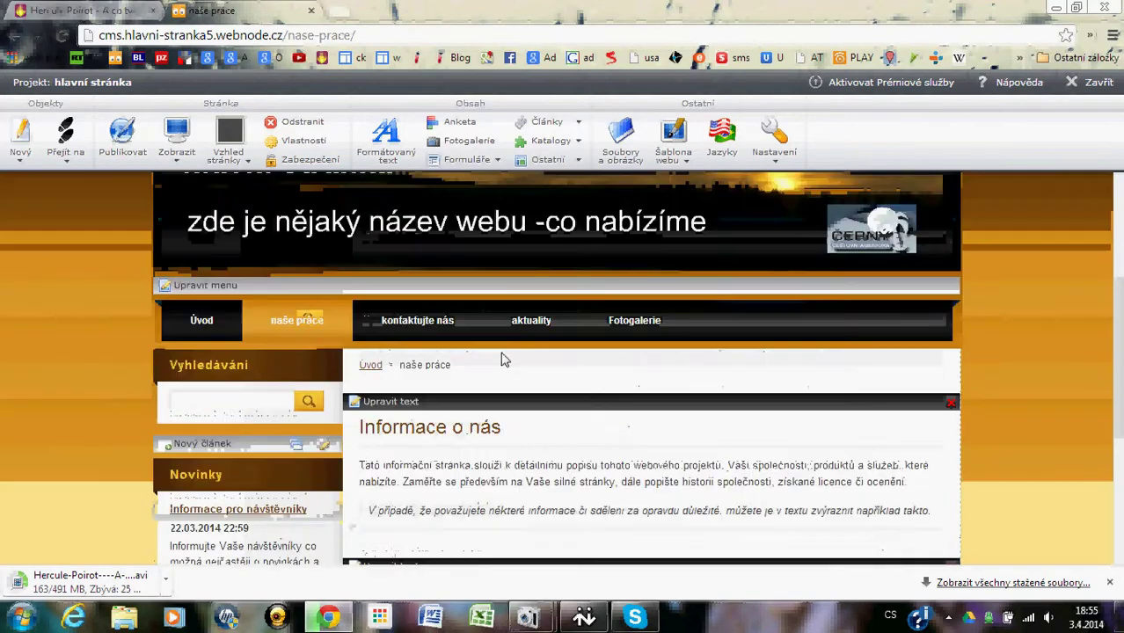
{"action": "scroll", "coordinate": [503, 360], "scroll_direction": "down", "scroll_amount": 2}
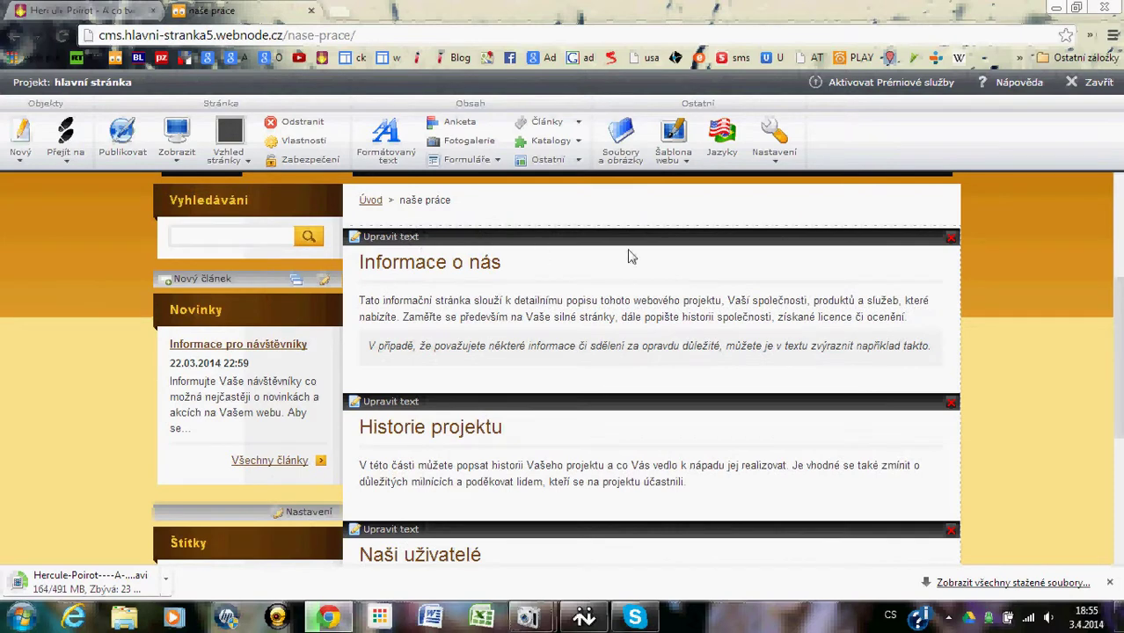
{"action": "scroll", "coordinate": [466, 492], "scroll_direction": "down", "scroll_amount": 2}
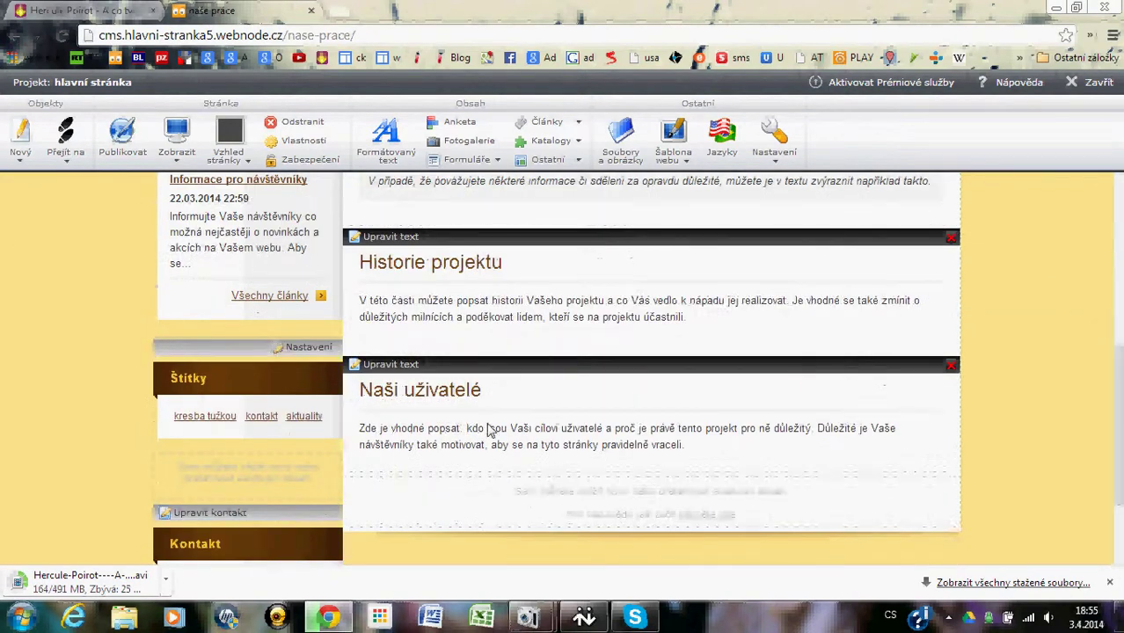
{"action": "scroll", "coordinate": [490, 430], "scroll_direction": "down", "scroll_amount": 1}
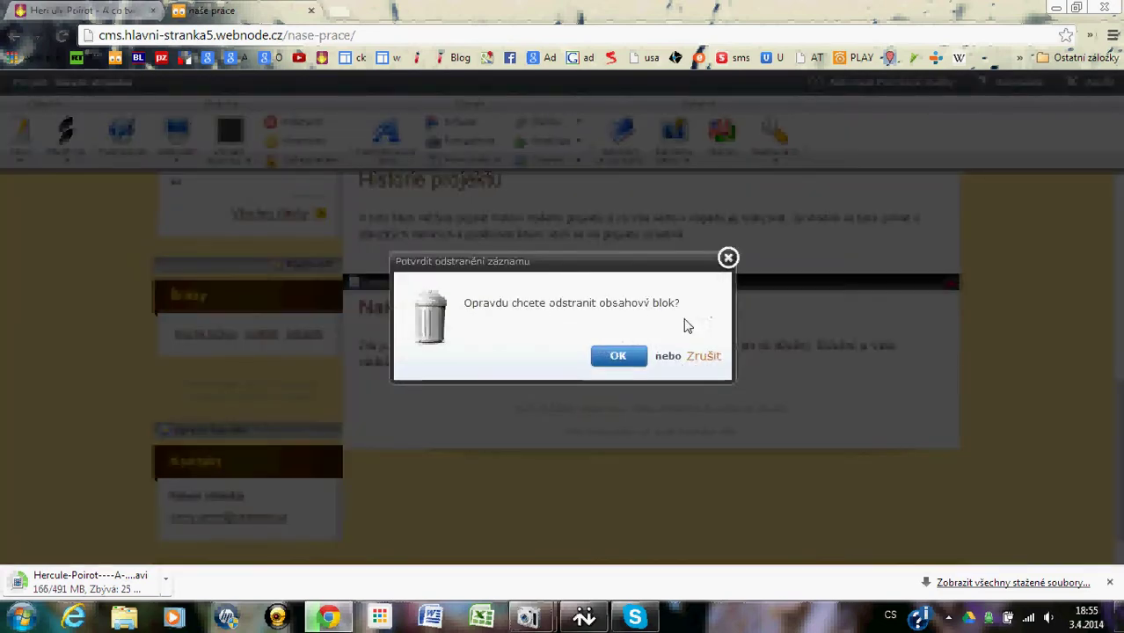
{"action": "left_click", "coordinate": [621, 356]}
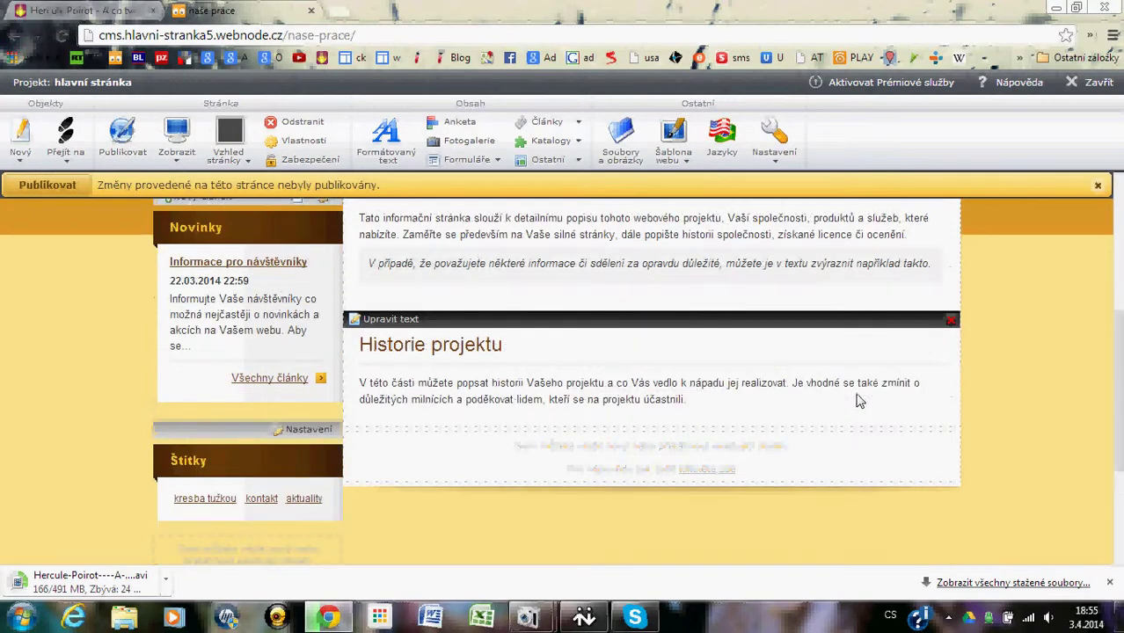
{"action": "left_click", "coordinate": [951, 321]}
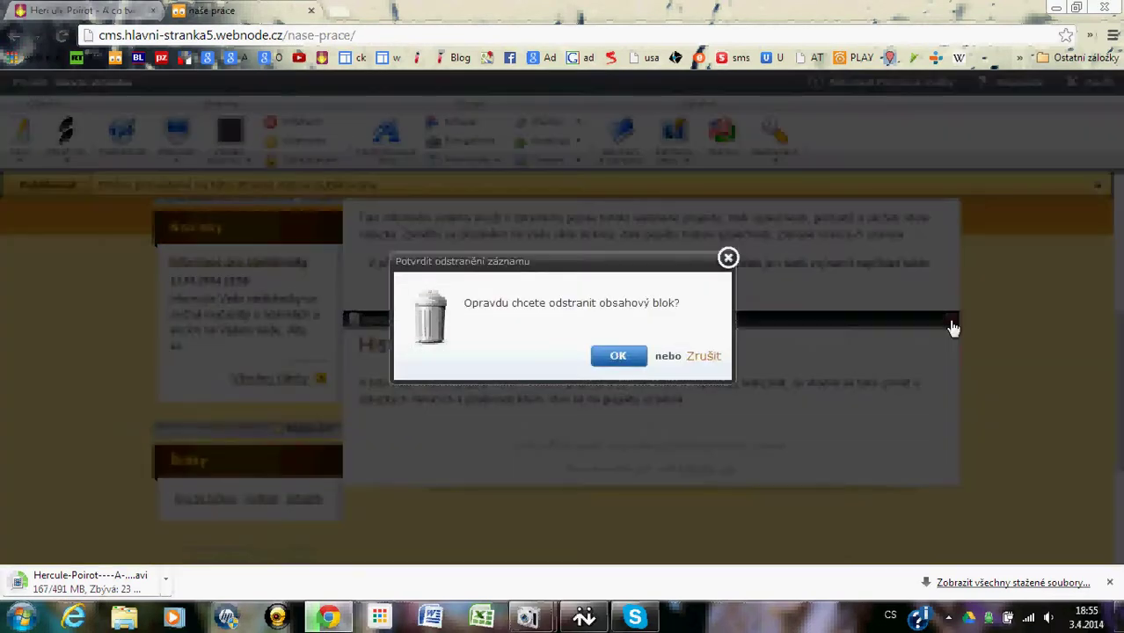
{"action": "left_click", "coordinate": [643, 355]}
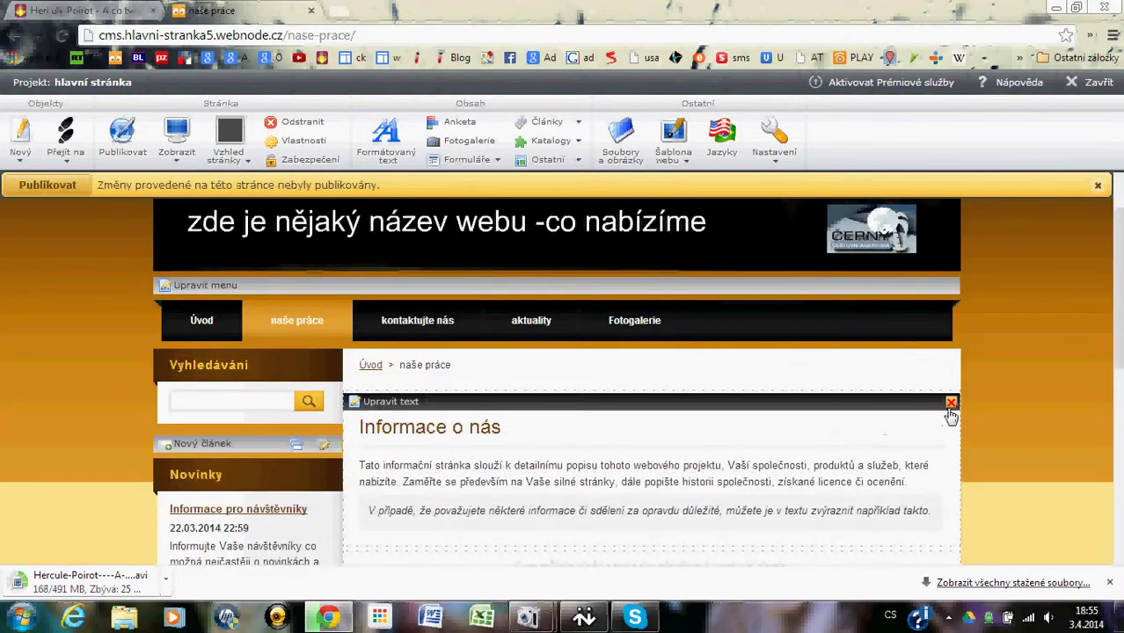
Open the "Informace o nás" text block for editing and replace its heading with "naše obrázky".
{"action": "scroll", "coordinate": [476, 464], "scroll_direction": "down", "scroll_amount": 2}
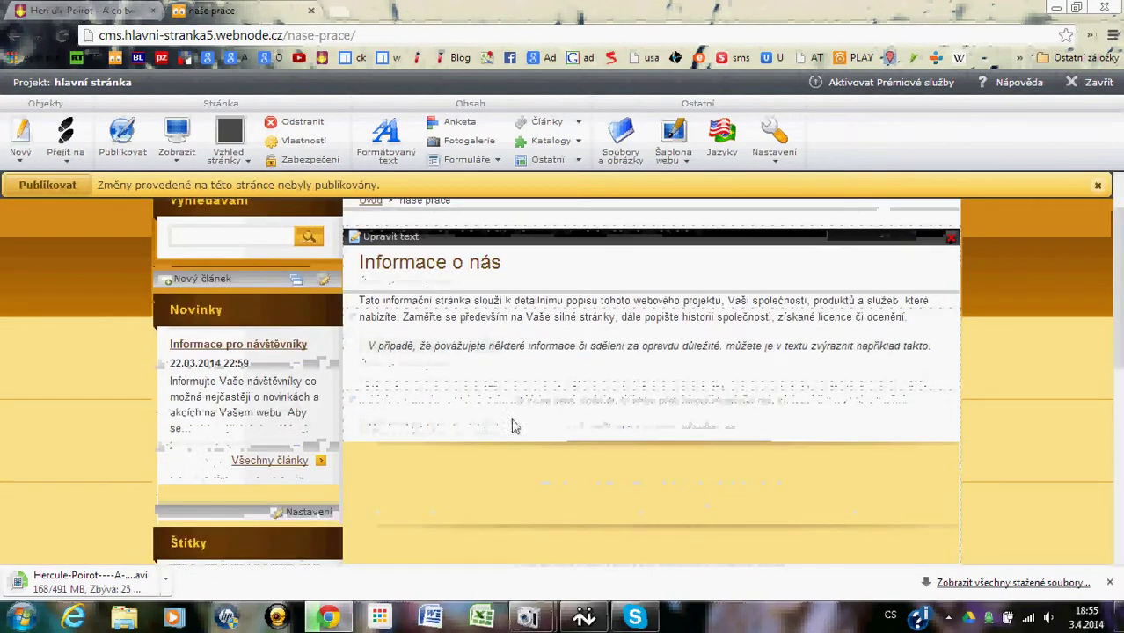
{"action": "scroll", "coordinate": [475, 343], "scroll_direction": "up", "scroll_amount": 2}
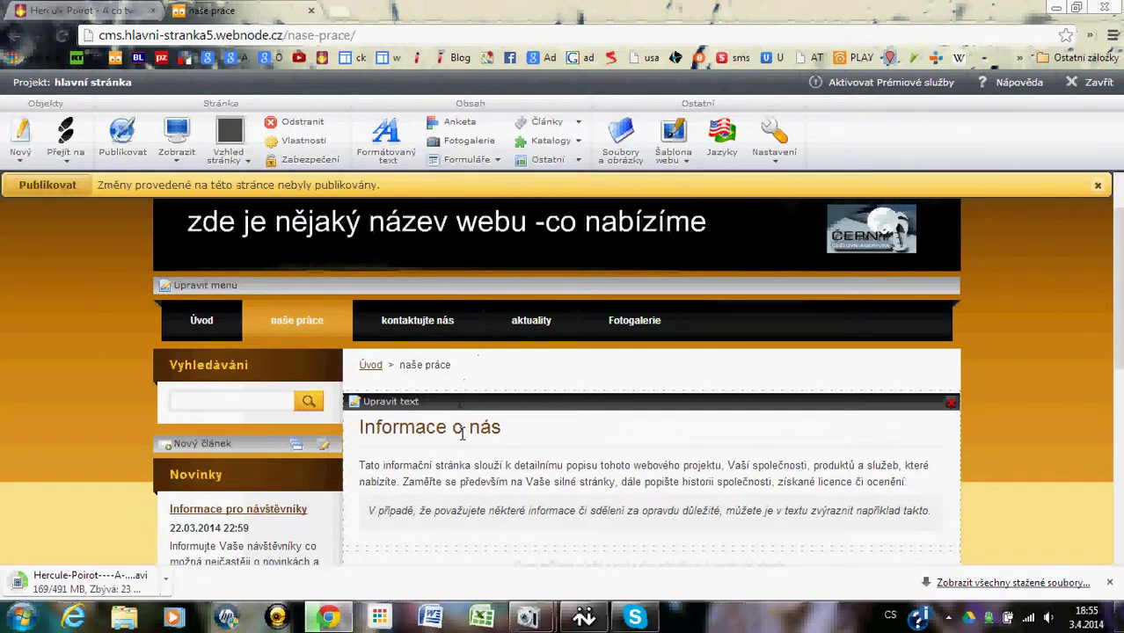
{"action": "left_click", "coordinate": [380, 413]}
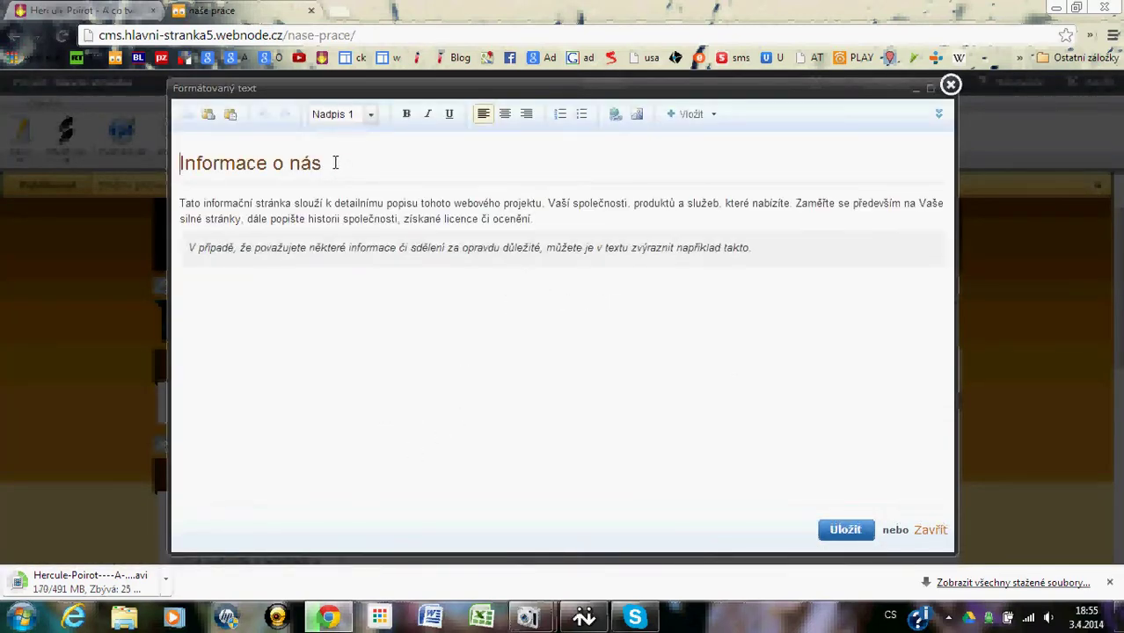
{"action": "left_click_drag", "start_coordinate": [335, 162], "coordinate": [148, 161]}
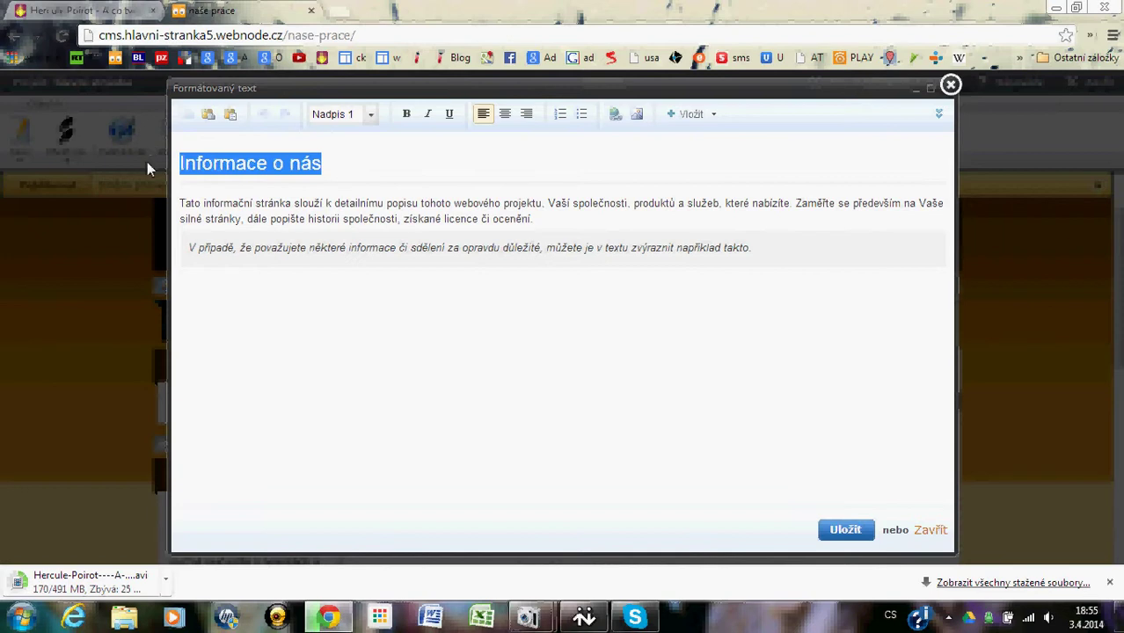
{"action": "type", "text": "nas"}
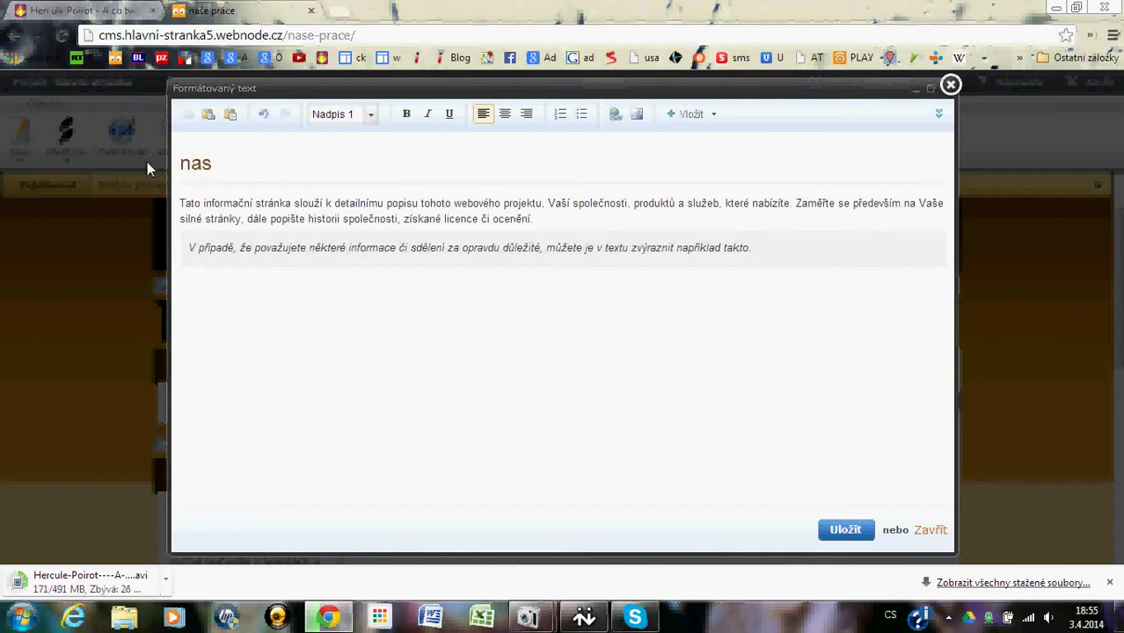
{"action": "key", "text": "BackSpace"}
{"action": "type", "text": "še obrázky"}
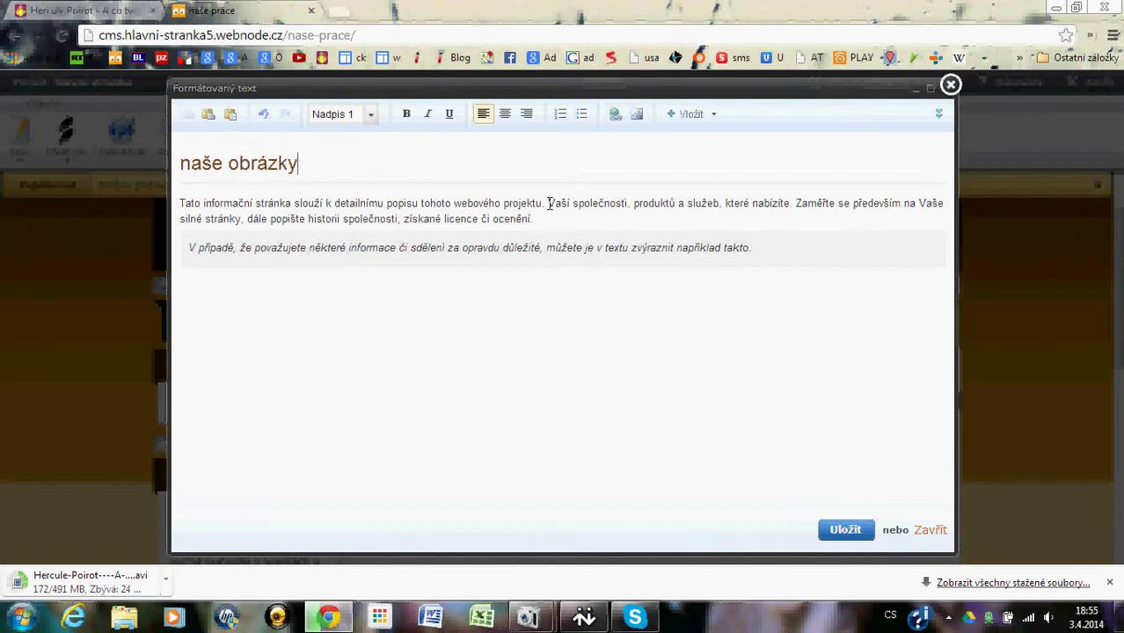
Delete the paragraph text after its first sentence and clear the italic text in the highlighted box below.
{"action": "left_click_drag", "start_coordinate": [549, 204], "coordinate": [555, 221]}
{"action": "key", "text": "BackSpace"}
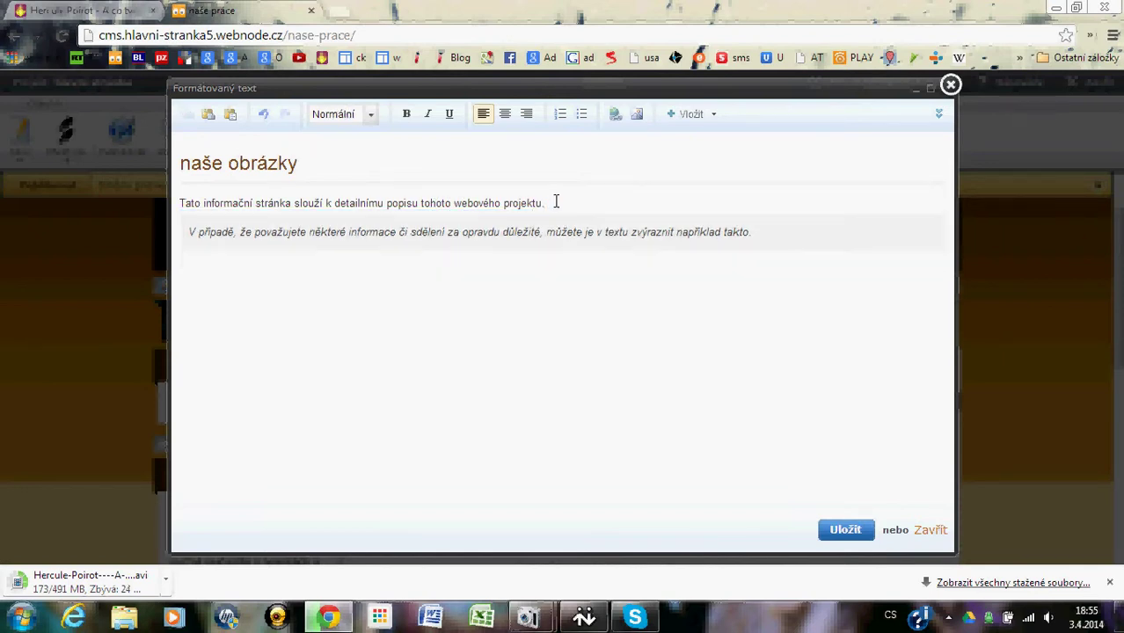
{"action": "left_click_drag", "start_coordinate": [184, 233], "coordinate": [762, 242]}
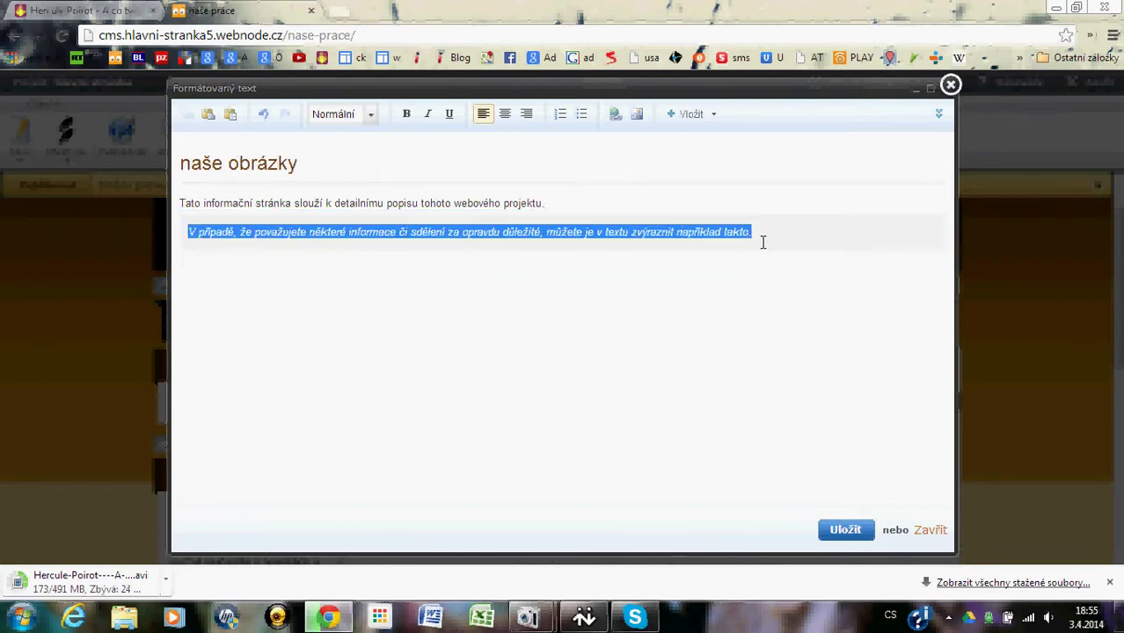
{"action": "key", "text": "BackSpace"}
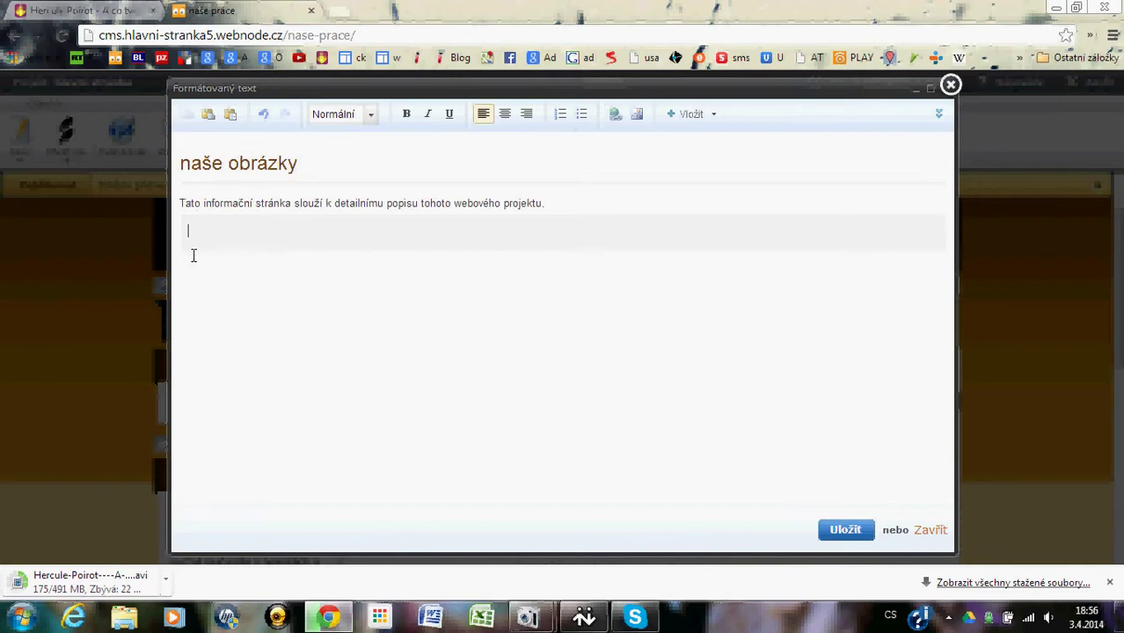
Upload the "alaska" picture from the MIX folder and insert it into the emptied highlighted box.
{"action": "left_click", "coordinate": [636, 115]}
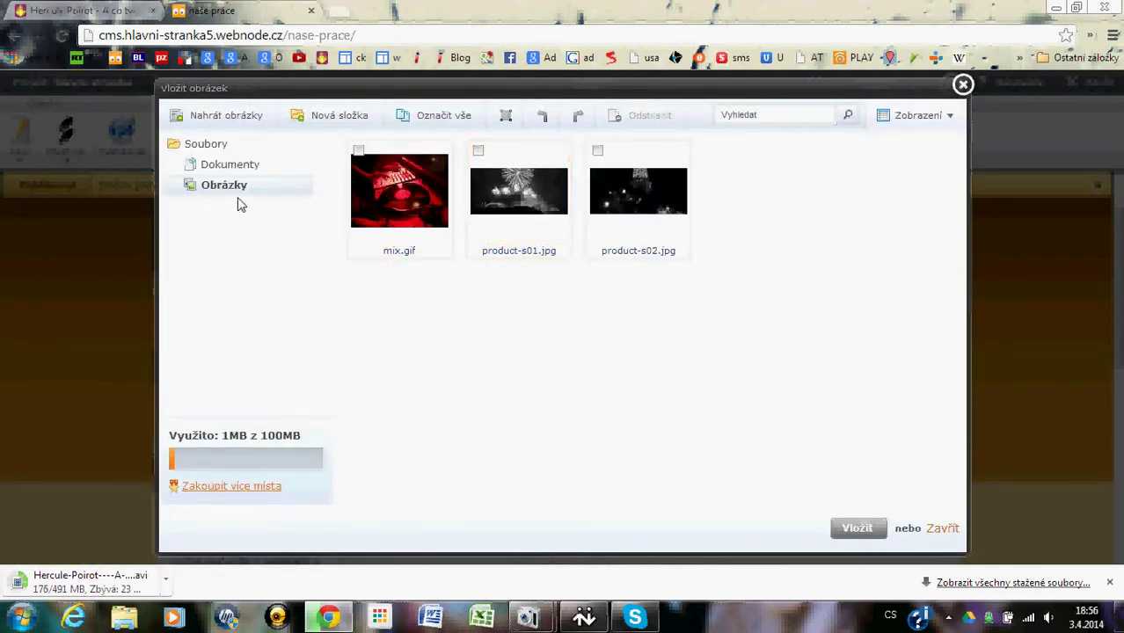
{"action": "left_click", "coordinate": [226, 123]}
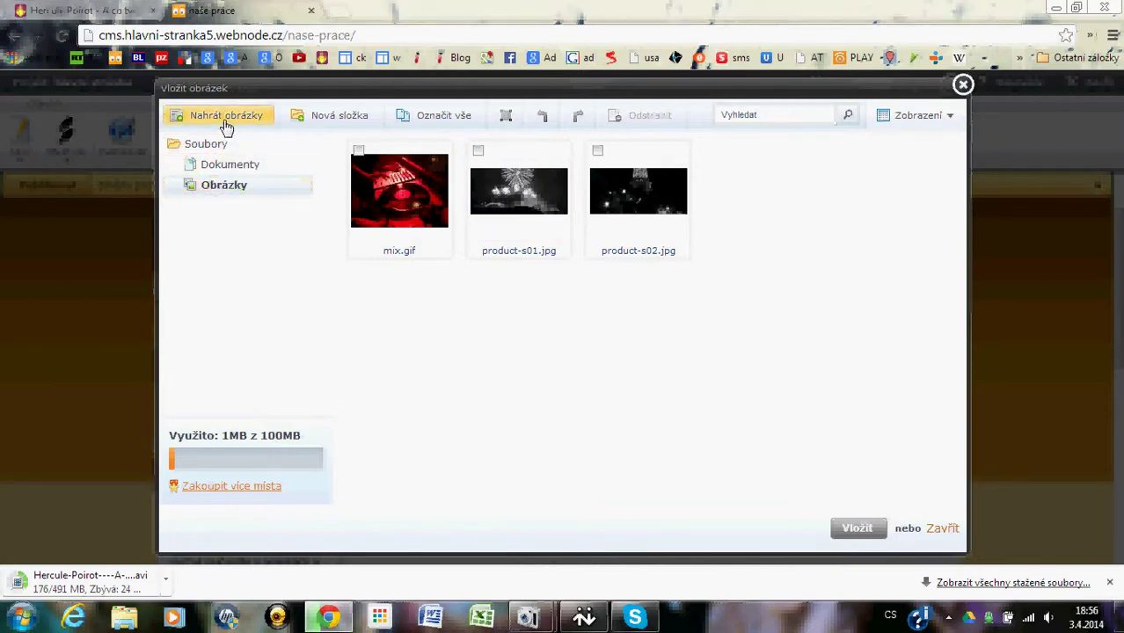
{"action": "double_click", "coordinate": [204, 132]}
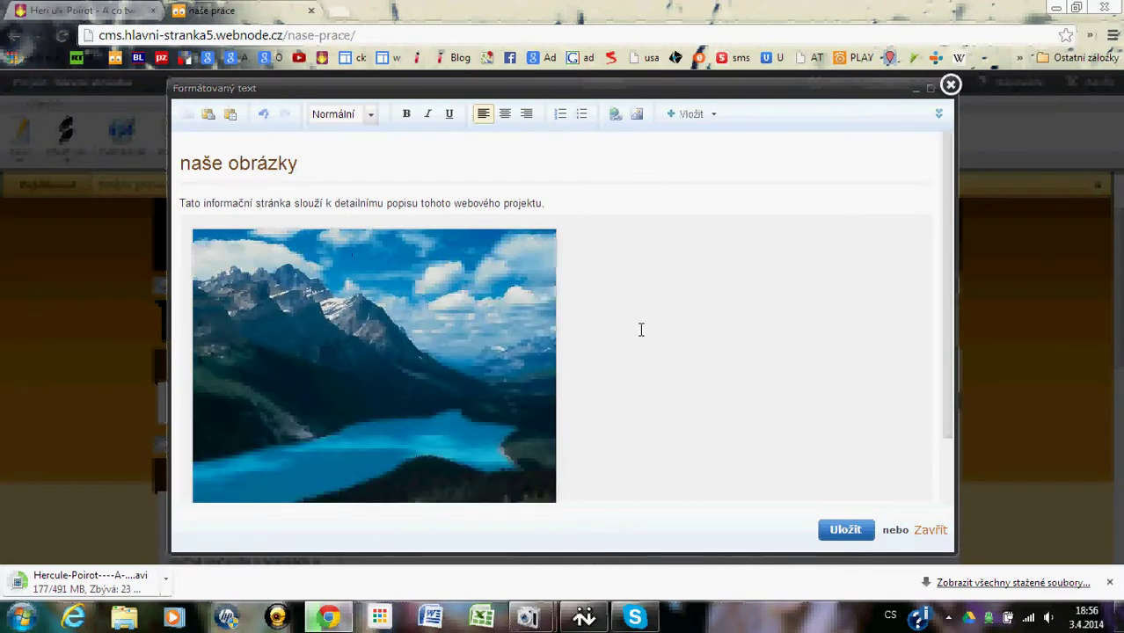
{"action": "scroll", "coordinate": [625, 327], "scroll_direction": "down", "scroll_amount": 1}
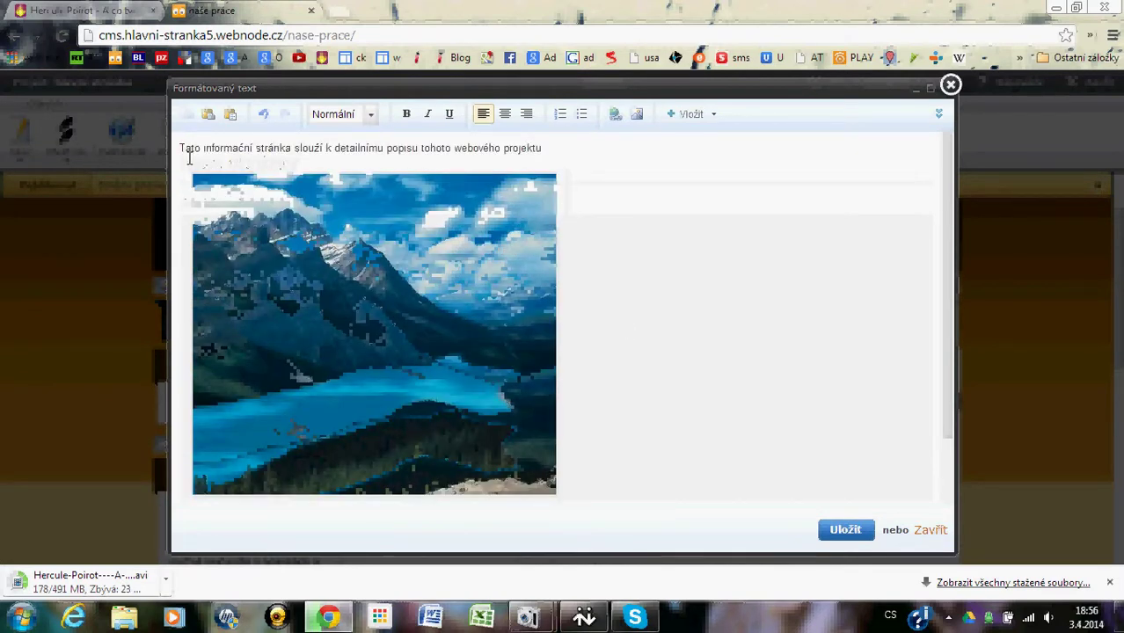
Upload the picture IMG_0271 from the "z usy" folder in My Pictures and insert it into the text block.
{"action": "left_click", "coordinate": [637, 114]}
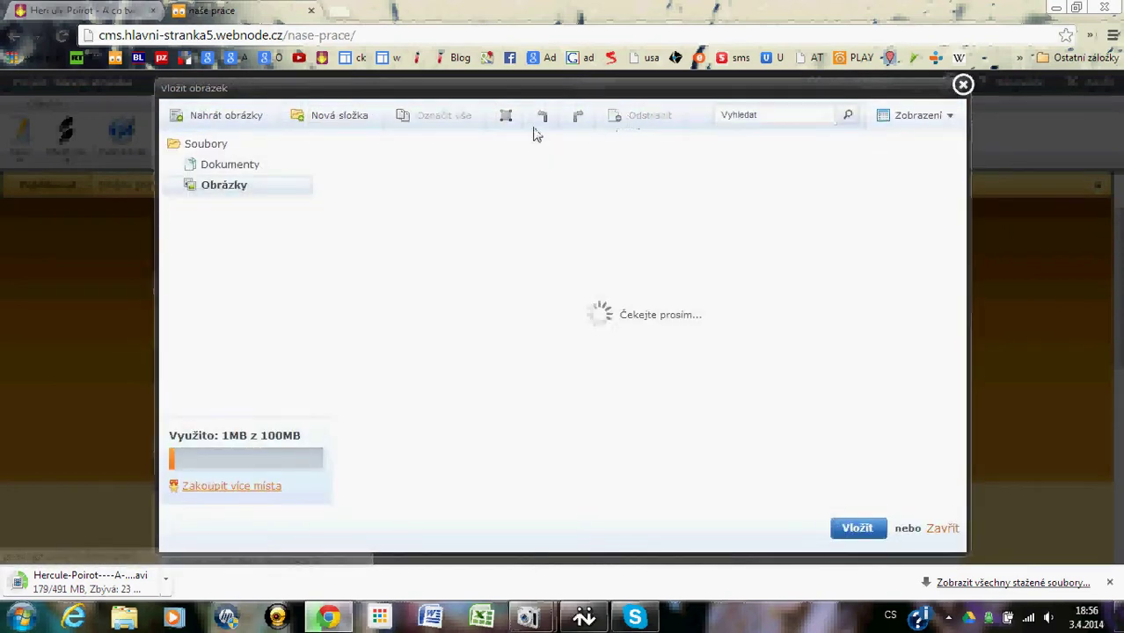
{"action": "left_click", "coordinate": [209, 117]}
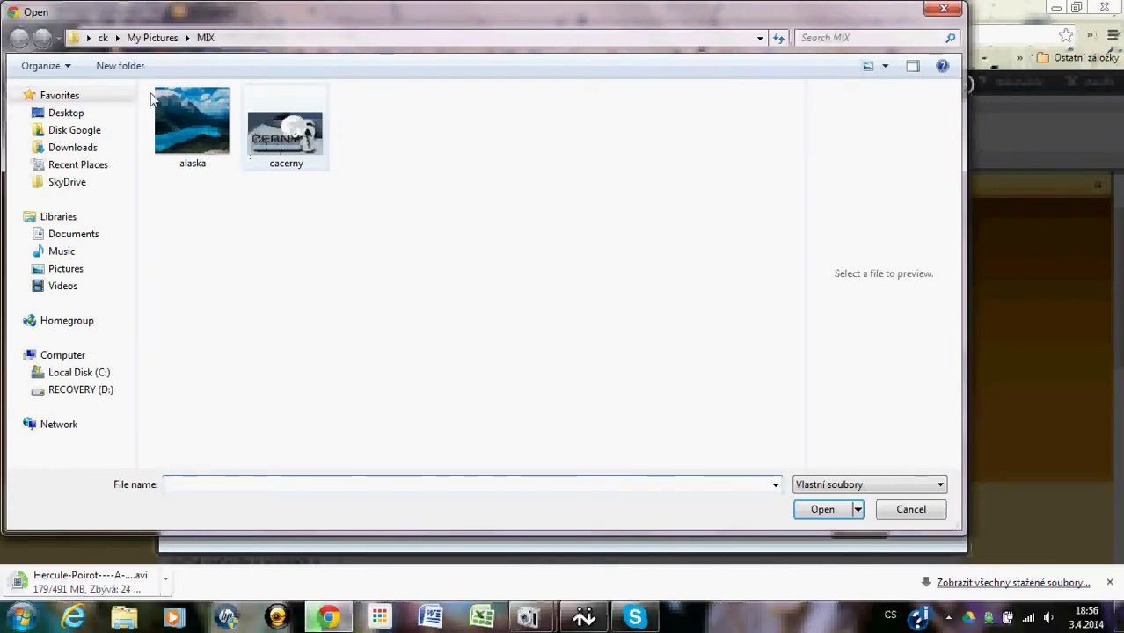
{"action": "left_click", "coordinate": [152, 39]}
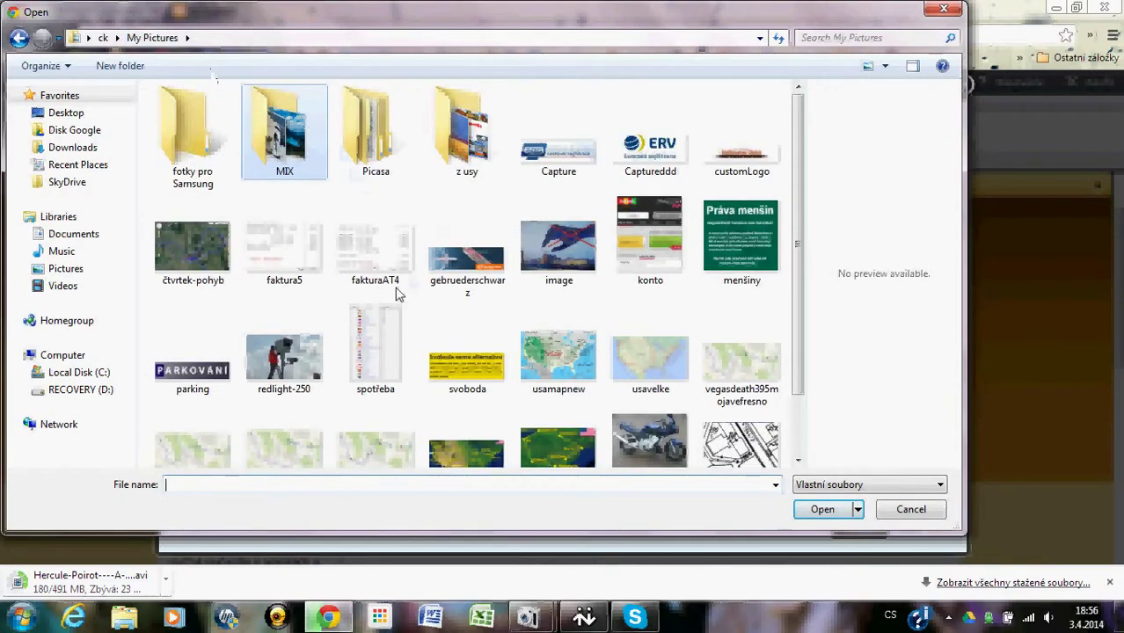
{"action": "double_click", "coordinate": [458, 156]}
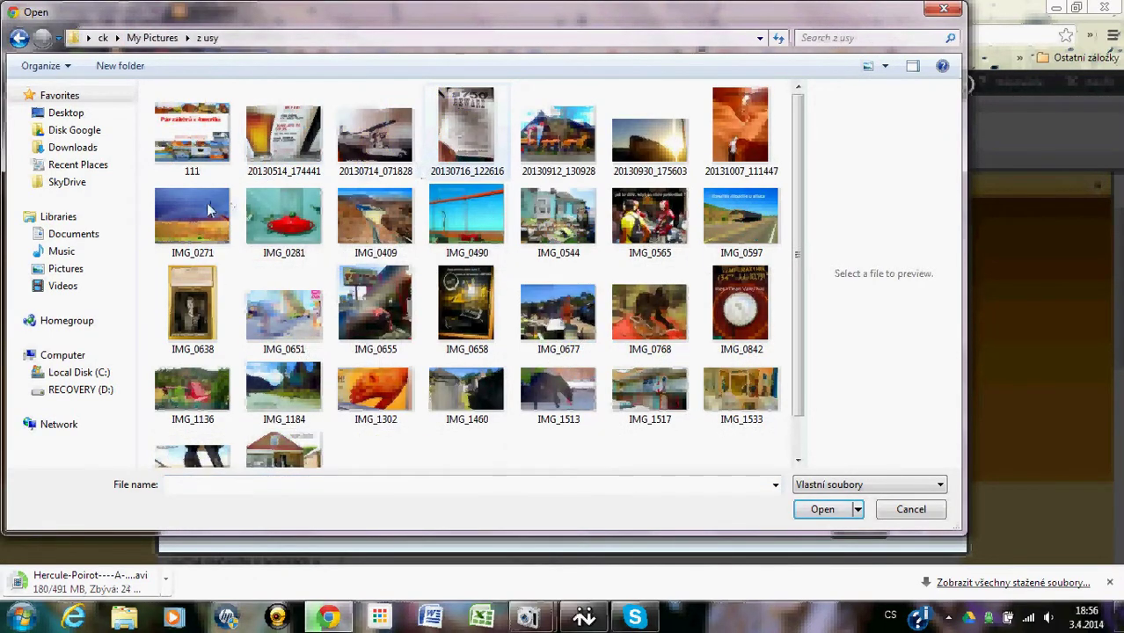
{"action": "left_click", "coordinate": [208, 211]}
{"action": "double_click", "coordinate": [209, 211]}
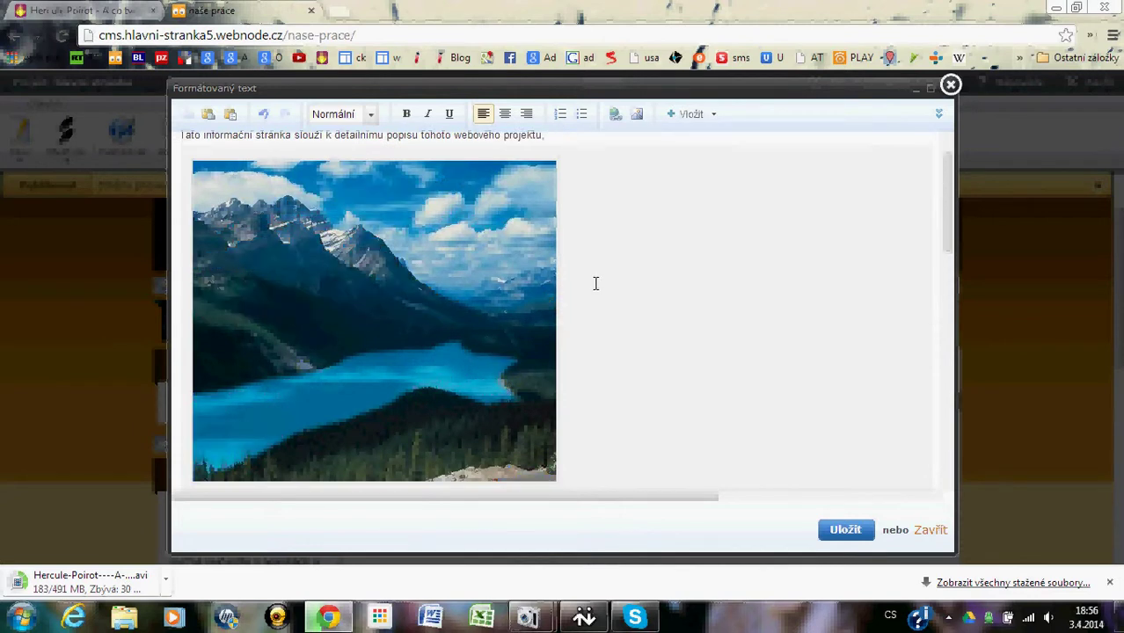
Insert the picture IMG_0490 from the "z usy" folder directly after the alaska image and review the inserted pictures.
{"action": "left_click", "coordinate": [594, 283]}
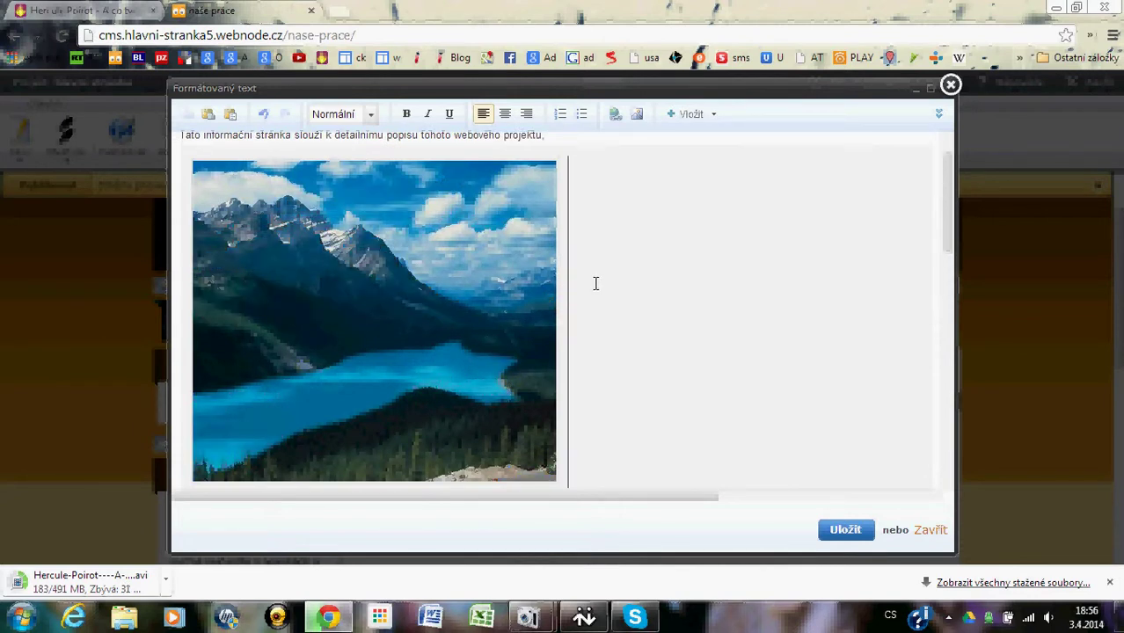
{"action": "left_click", "coordinate": [636, 114]}
{"action": "left_click", "coordinate": [250, 123]}
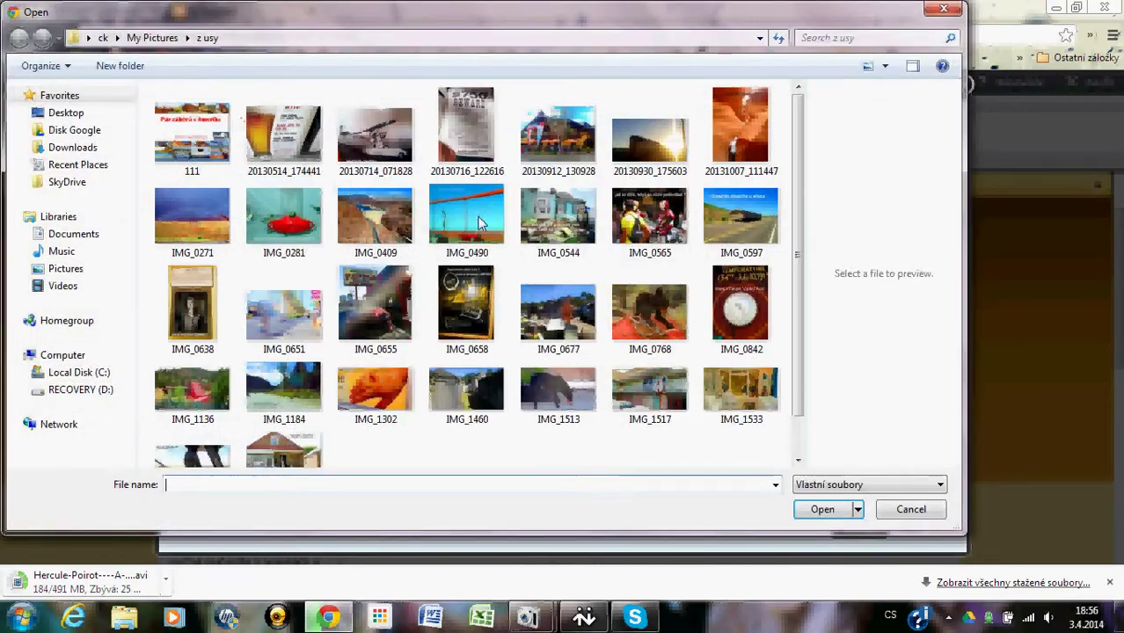
{"action": "double_click", "coordinate": [480, 222]}
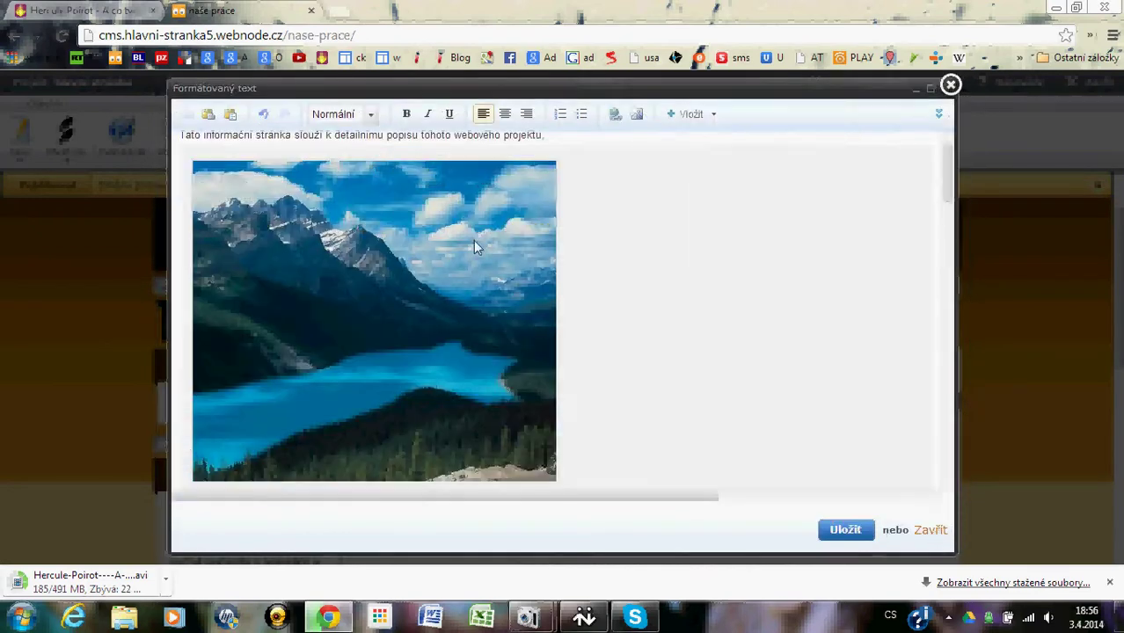
{"action": "scroll", "coordinate": [584, 412], "scroll_direction": "up", "scroll_amount": 2}
{"action": "scroll", "coordinate": [584, 412], "scroll_direction": "down", "scroll_amount": 6}
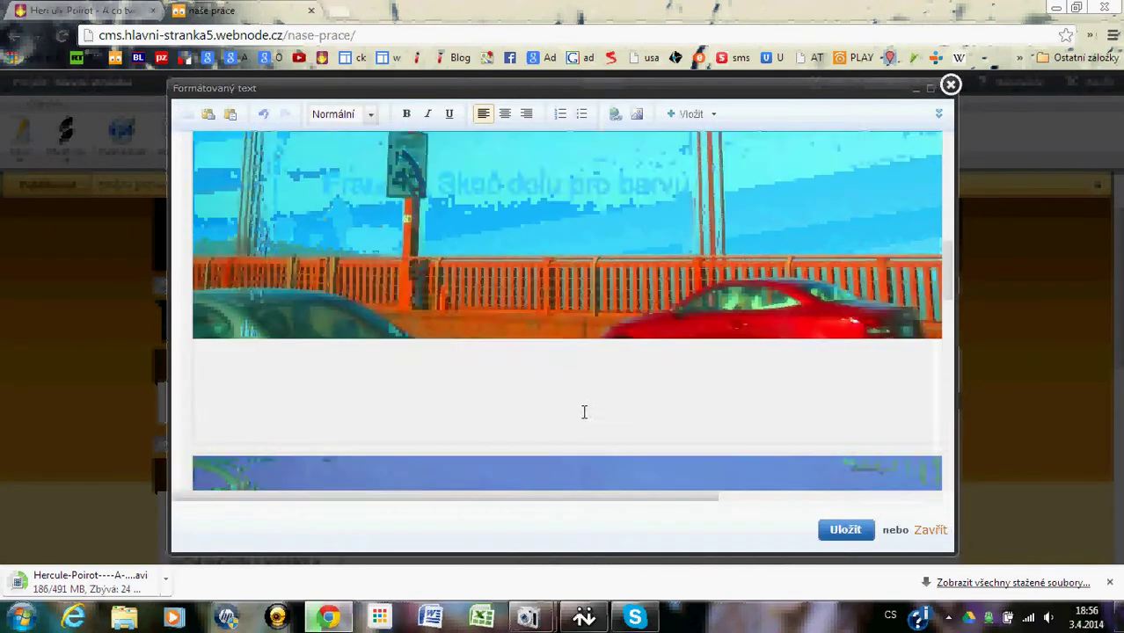
{"action": "scroll", "coordinate": [584, 412], "scroll_direction": "up", "scroll_amount": 8}
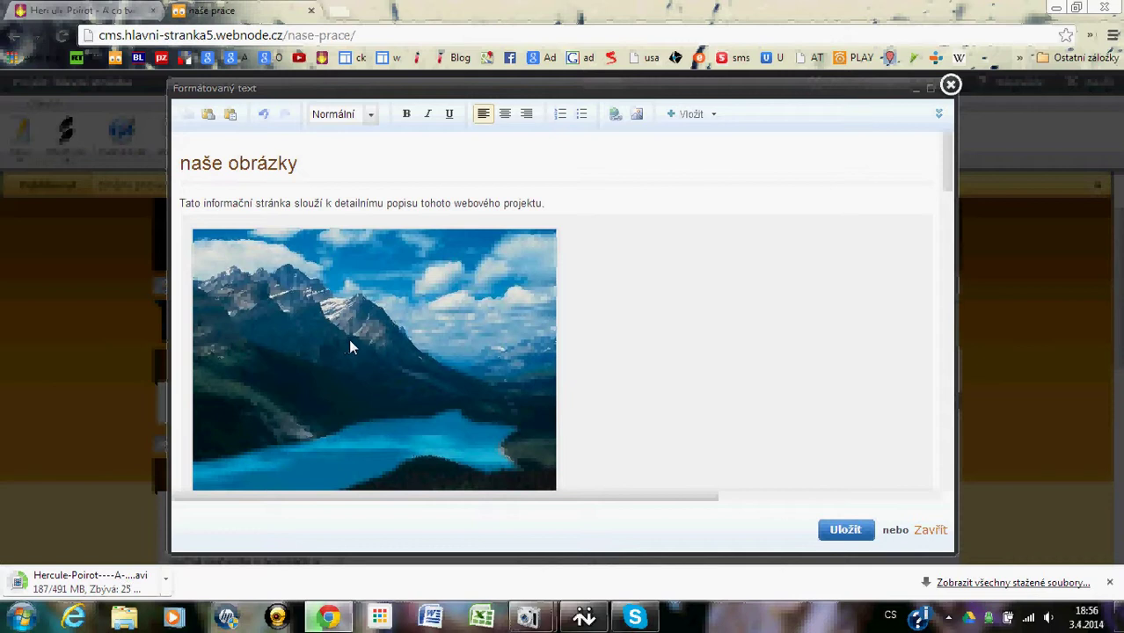
Set the width of the alaska picture in the text block to 333 with its proportions locked.
{"action": "left_click", "coordinate": [389, 345]}
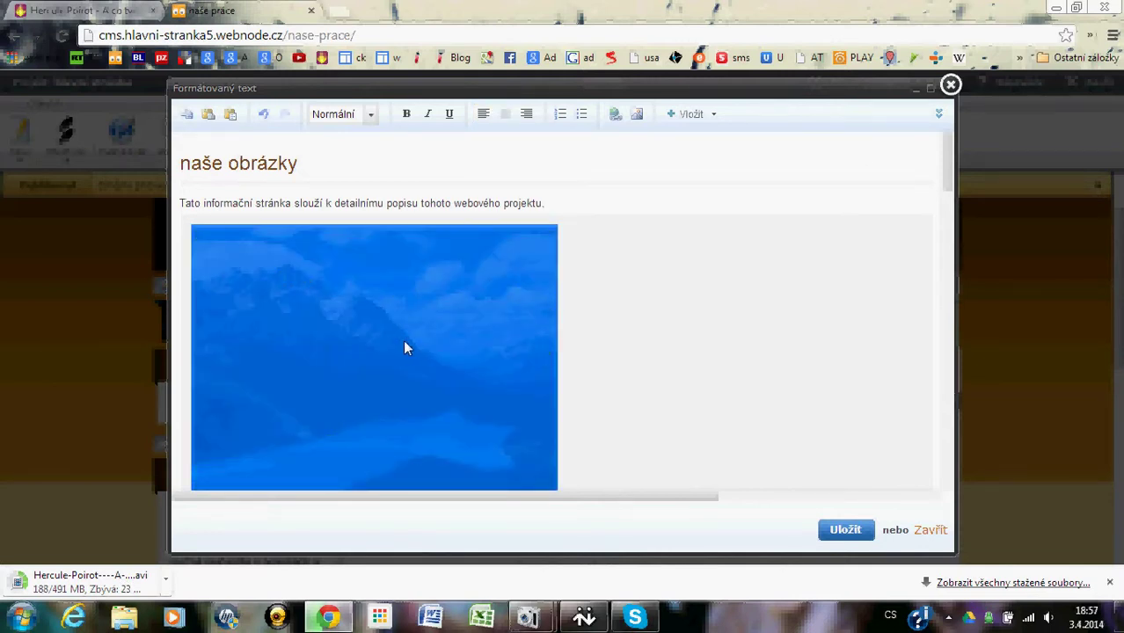
{"action": "double_click", "coordinate": [404, 343]}
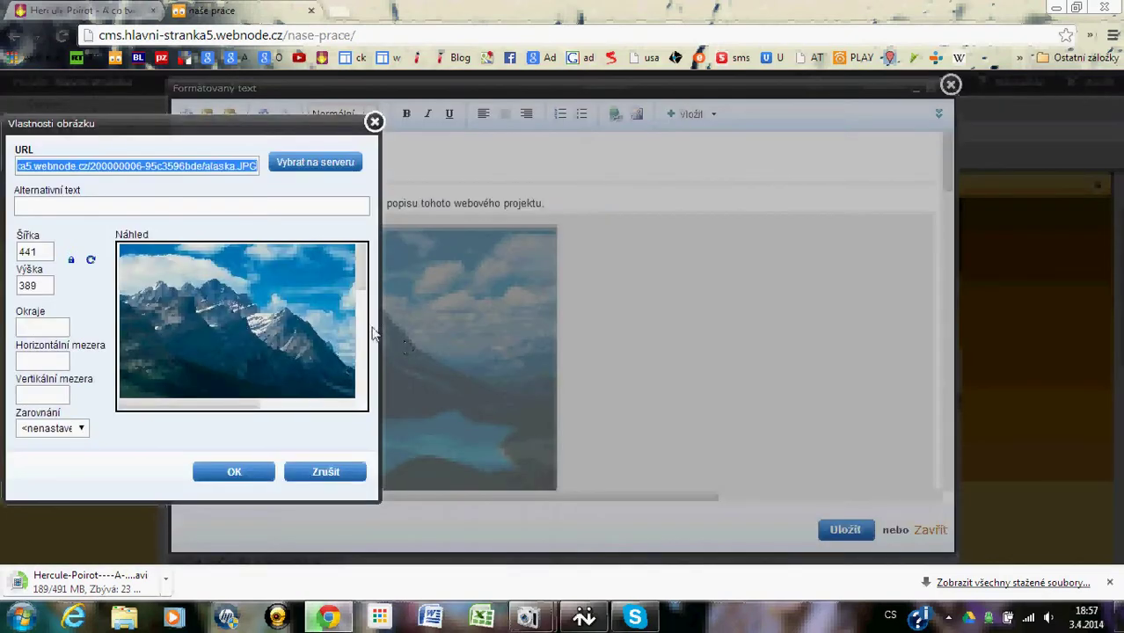
{"action": "left_click_drag", "start_coordinate": [234, 133], "coordinate": [417, 129]}
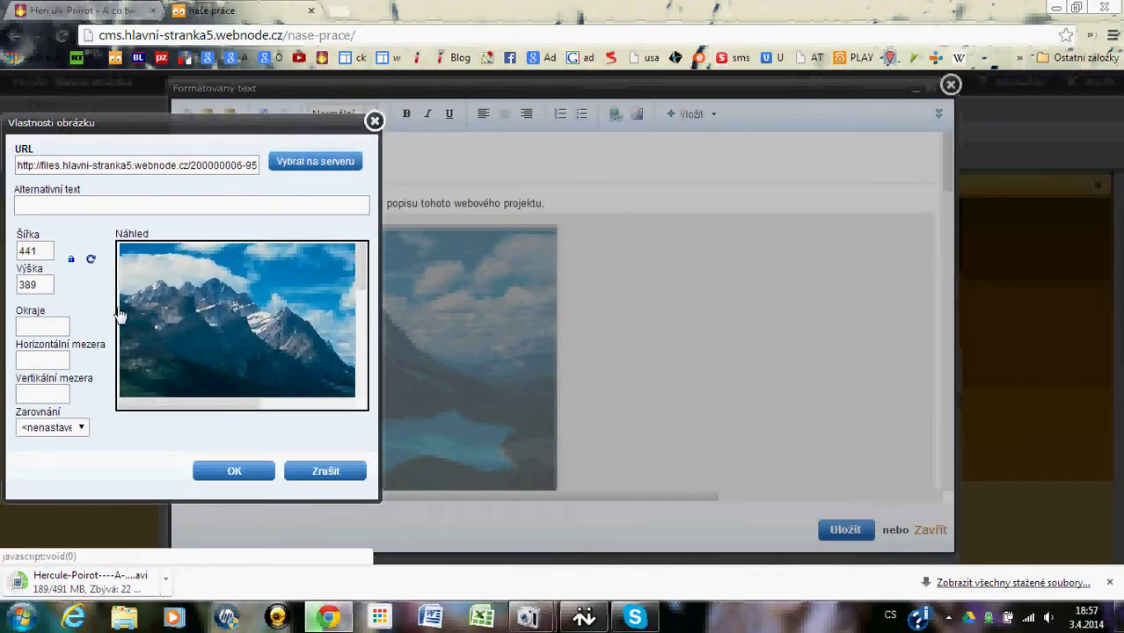
{"action": "left_click_drag", "start_coordinate": [48, 251], "coordinate": [3, 253]}
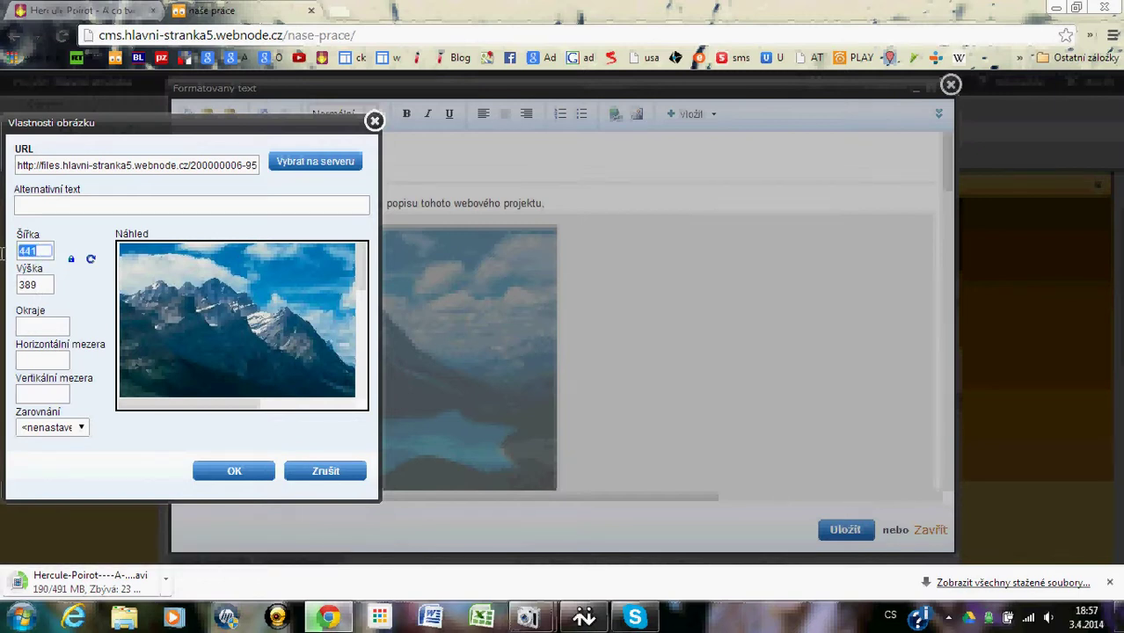
{"action": "type", "text": "333"}
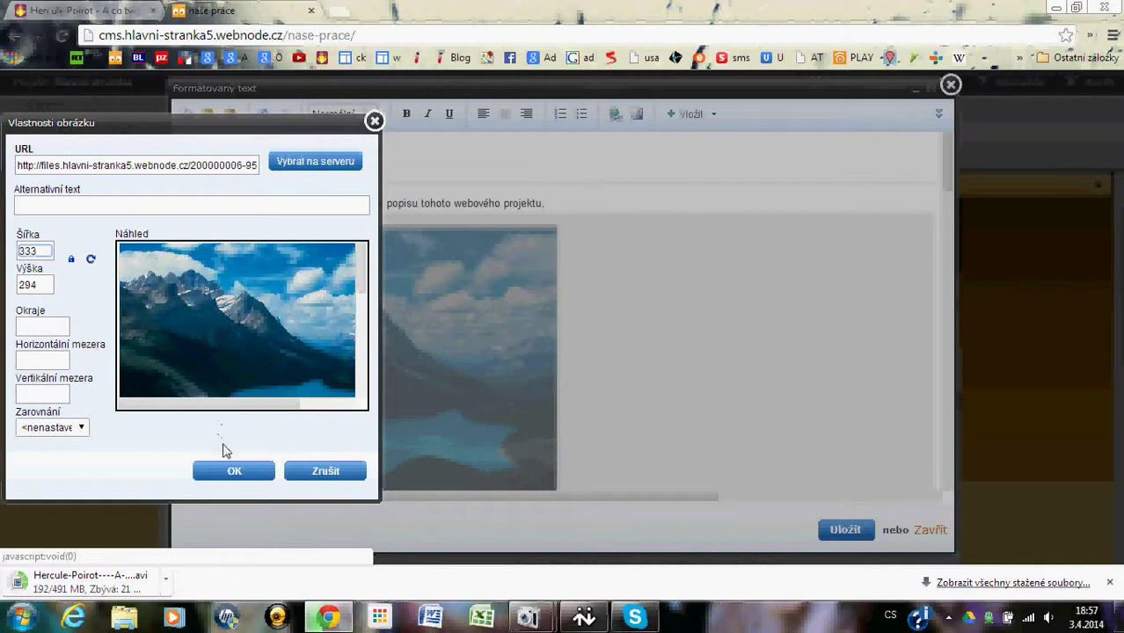
{"action": "left_click", "coordinate": [234, 471]}
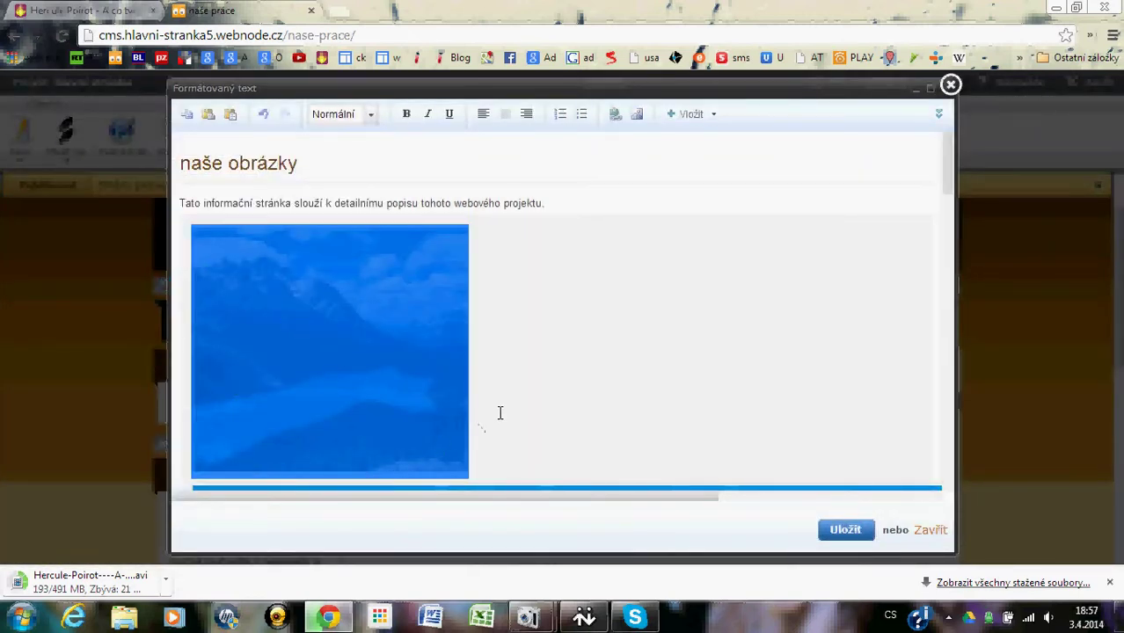
{"action": "left_click", "coordinate": [544, 389]}
Set the width of the Golden Gate bridge picture to 333, keeping its proportions locked.
{"action": "scroll", "coordinate": [519, 395], "scroll_direction": "down", "scroll_amount": 3}
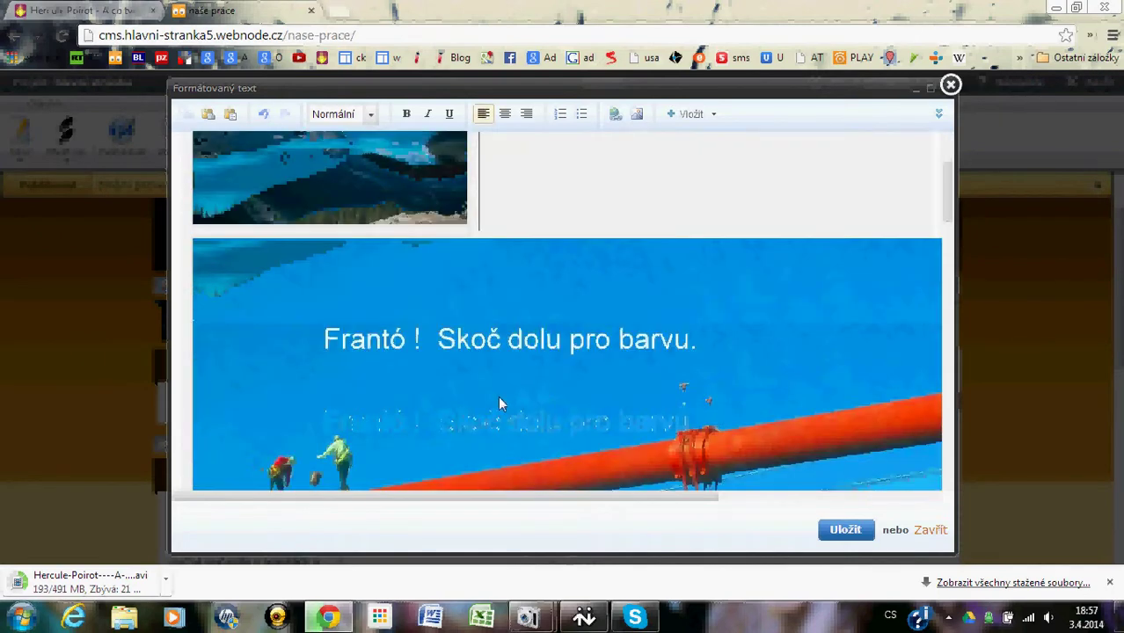
{"action": "left_click", "coordinate": [474, 400]}
{"action": "double_click", "coordinate": [479, 388]}
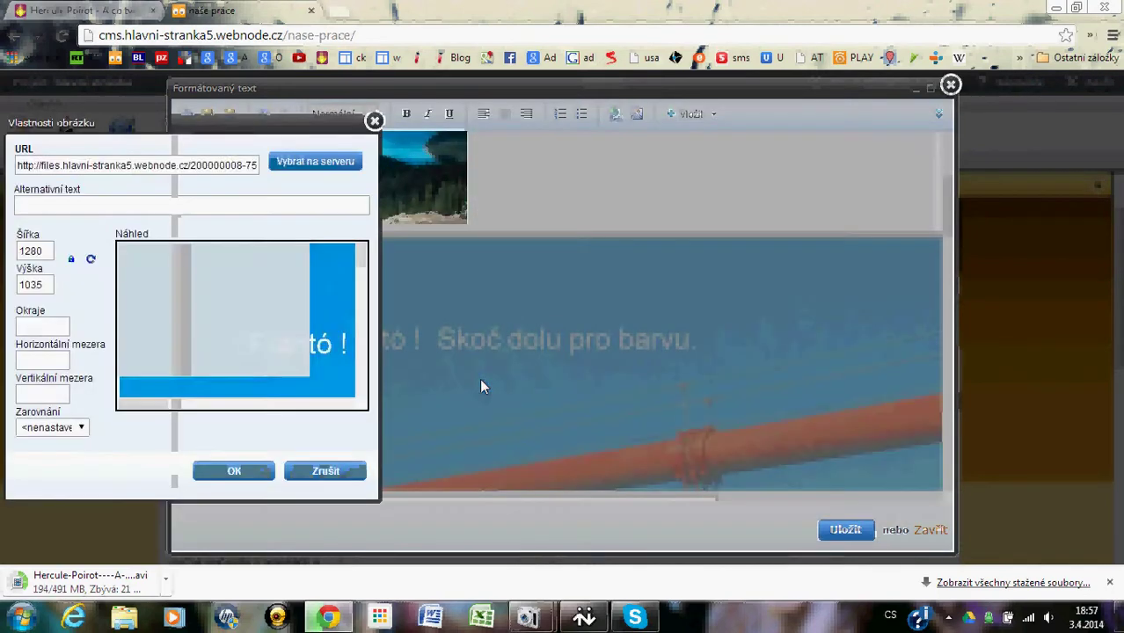
{"action": "double_click", "coordinate": [39, 251]}
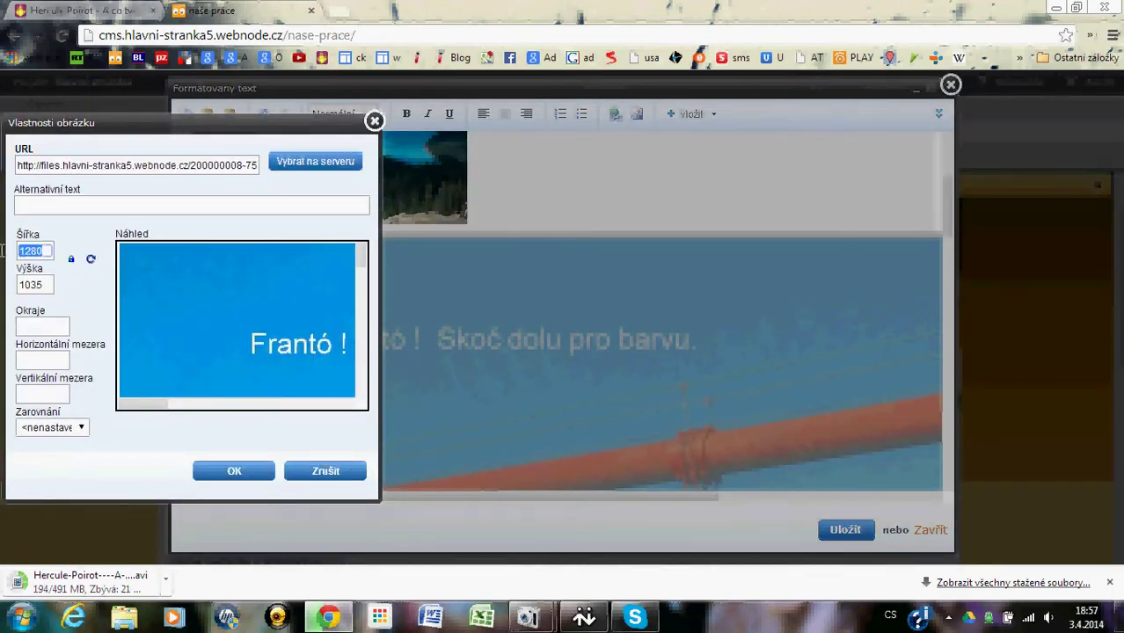
{"action": "type", "text": "333"}
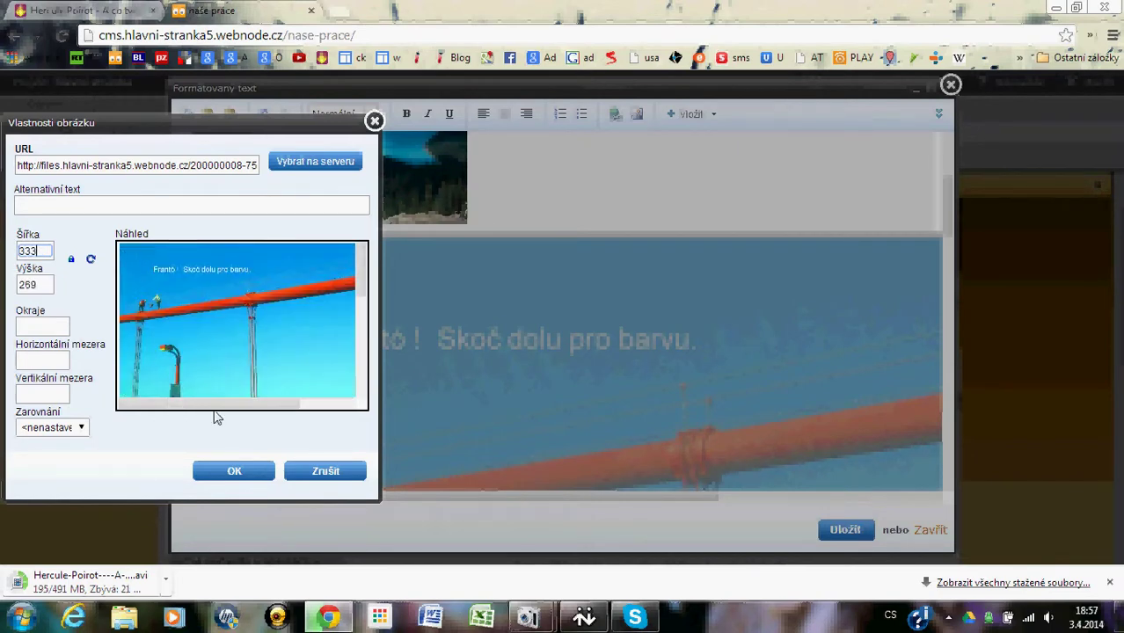
{"action": "left_click", "coordinate": [239, 472]}
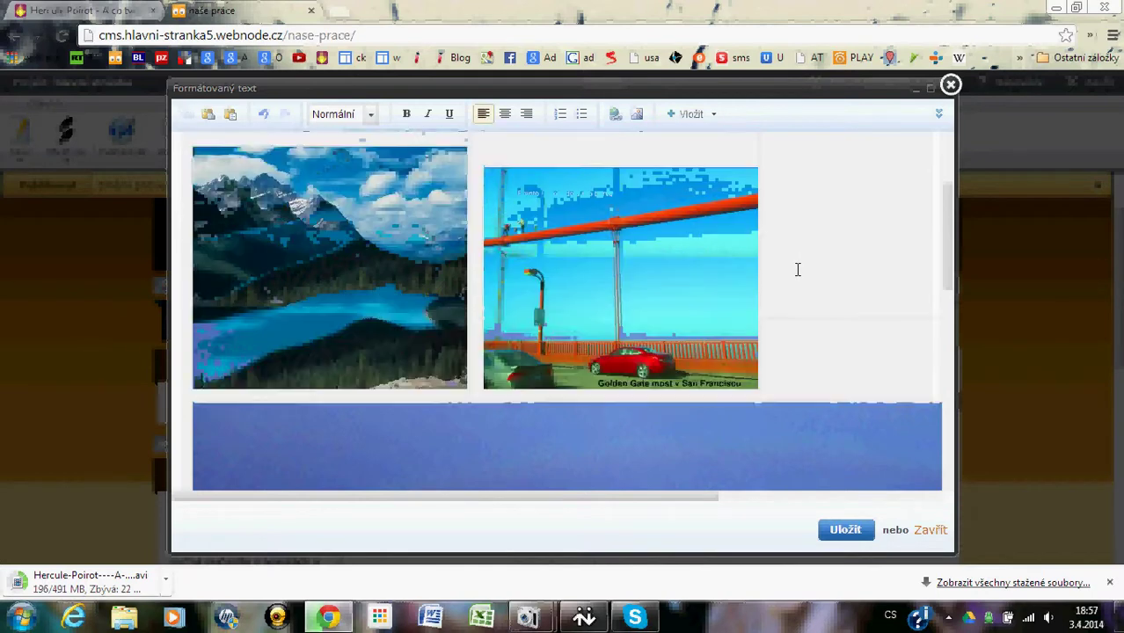
Set the width of the rainbow picture IMG_0271 to 333, keeping its proportions locked.
{"action": "scroll", "coordinate": [522, 405], "scroll_direction": "down", "scroll_amount": 3}
{"action": "left_click", "coordinate": [518, 390]}
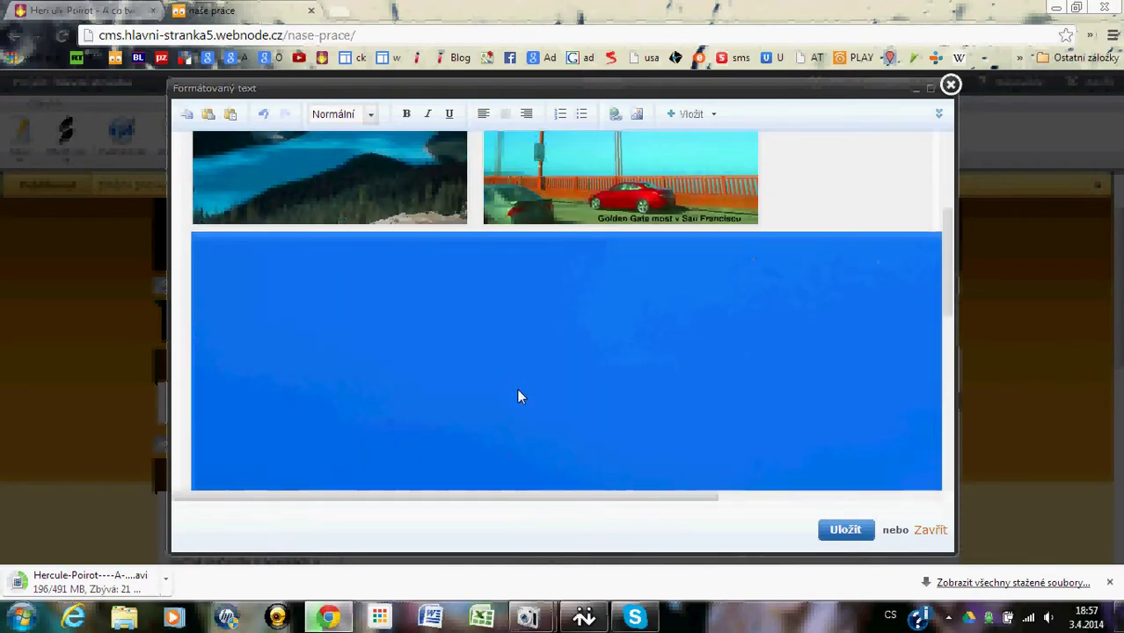
{"action": "double_click", "coordinate": [564, 375]}
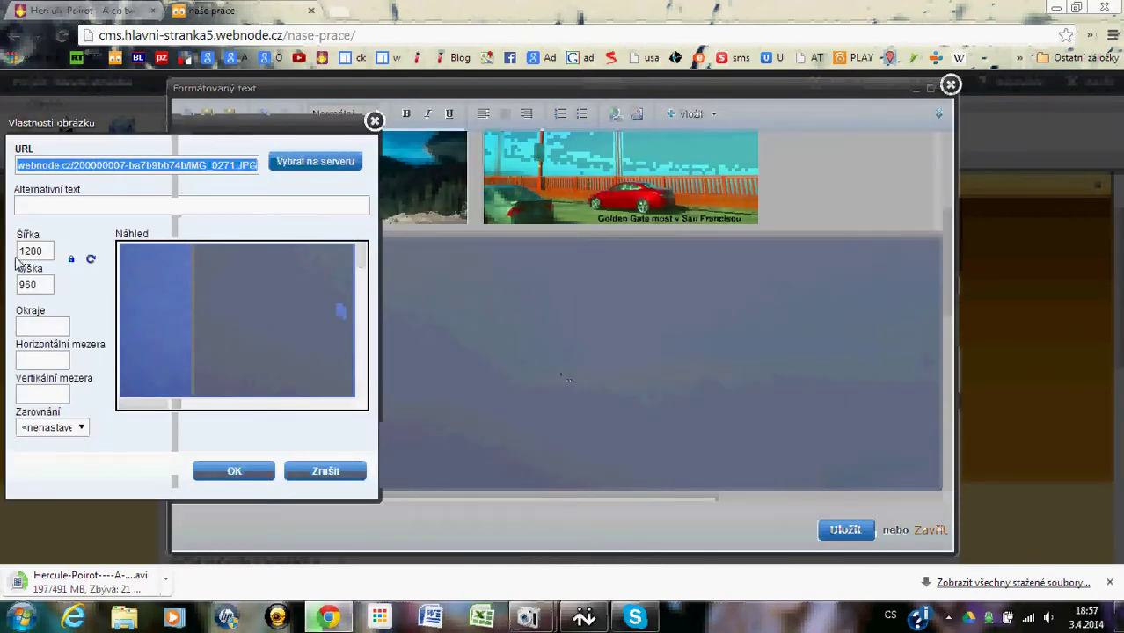
{"action": "left_click_drag", "start_coordinate": [45, 250], "coordinate": [2, 251]}
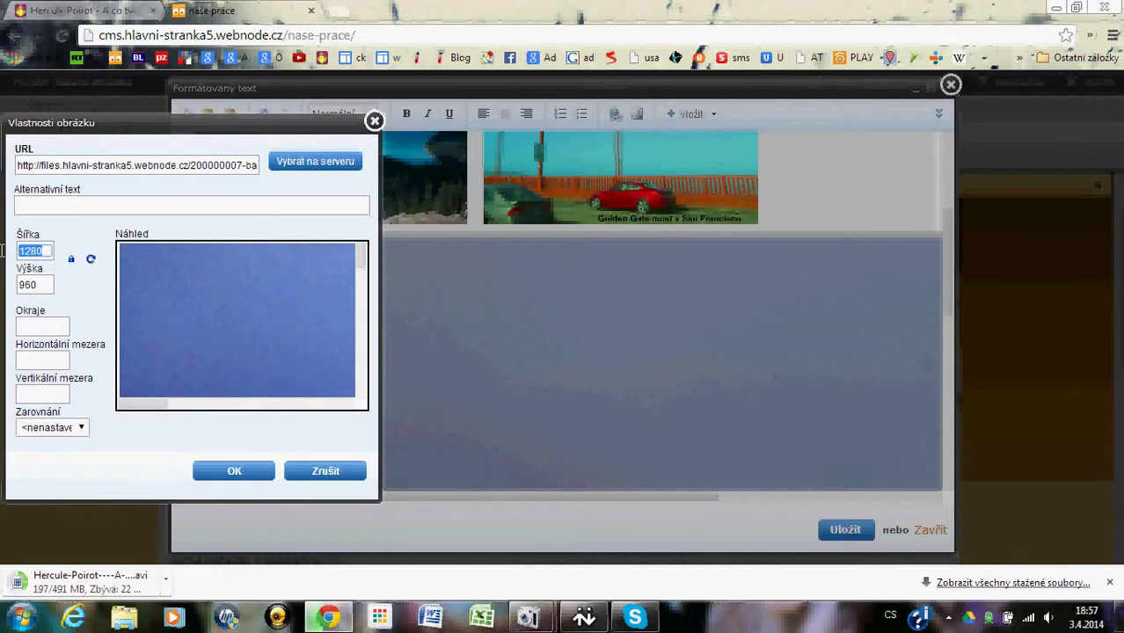
{"action": "type", "text": "333"}
{"action": "left_click", "coordinate": [247, 473]}
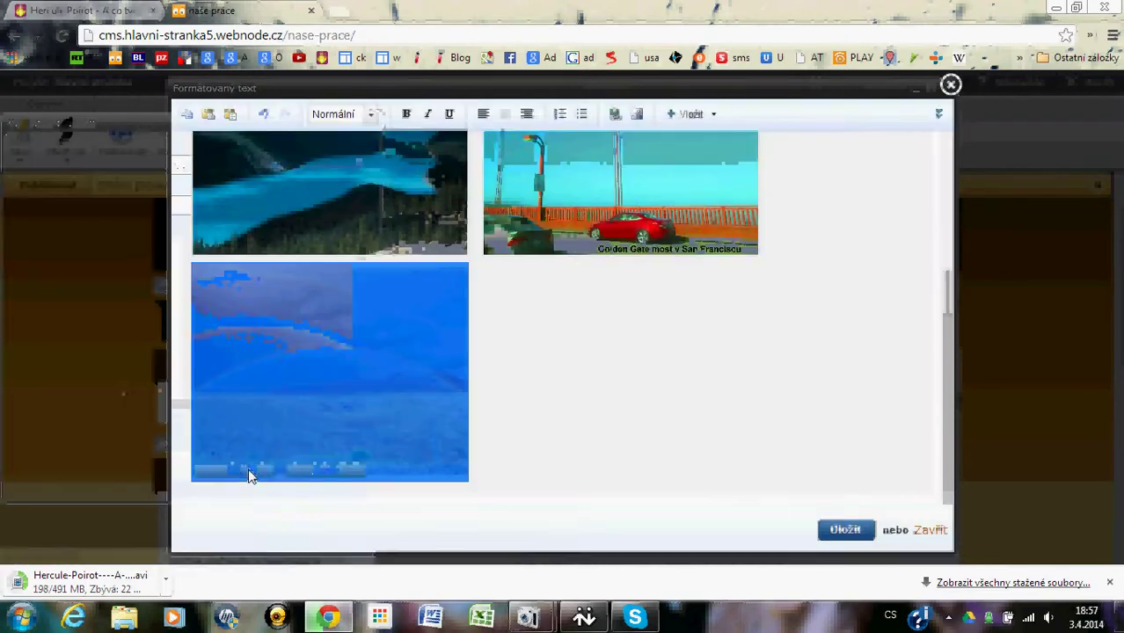
{"action": "left_click", "coordinate": [557, 404]}
Check the three resized pictures, save the text block and publish the changes to the "naše práce" page.
{"action": "scroll", "coordinate": [558, 403], "scroll_direction": "up", "scroll_amount": 3}
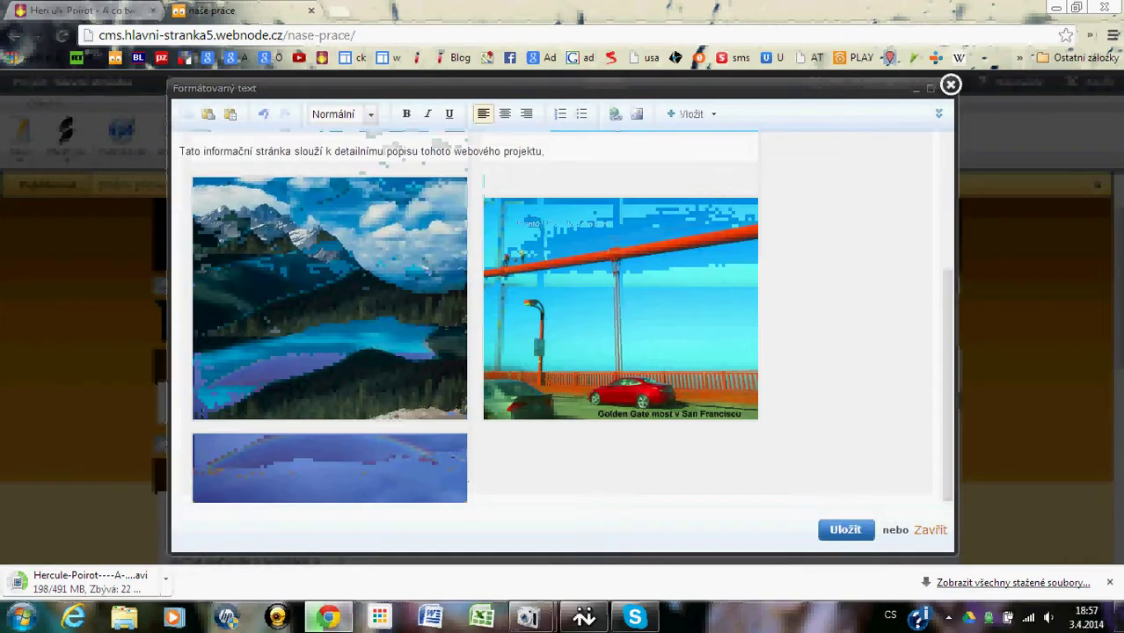
{"action": "scroll", "coordinate": [558, 403], "scroll_direction": "down", "scroll_amount": 2}
{"action": "scroll", "coordinate": [558, 404], "scroll_direction": "up", "scroll_amount": 3}
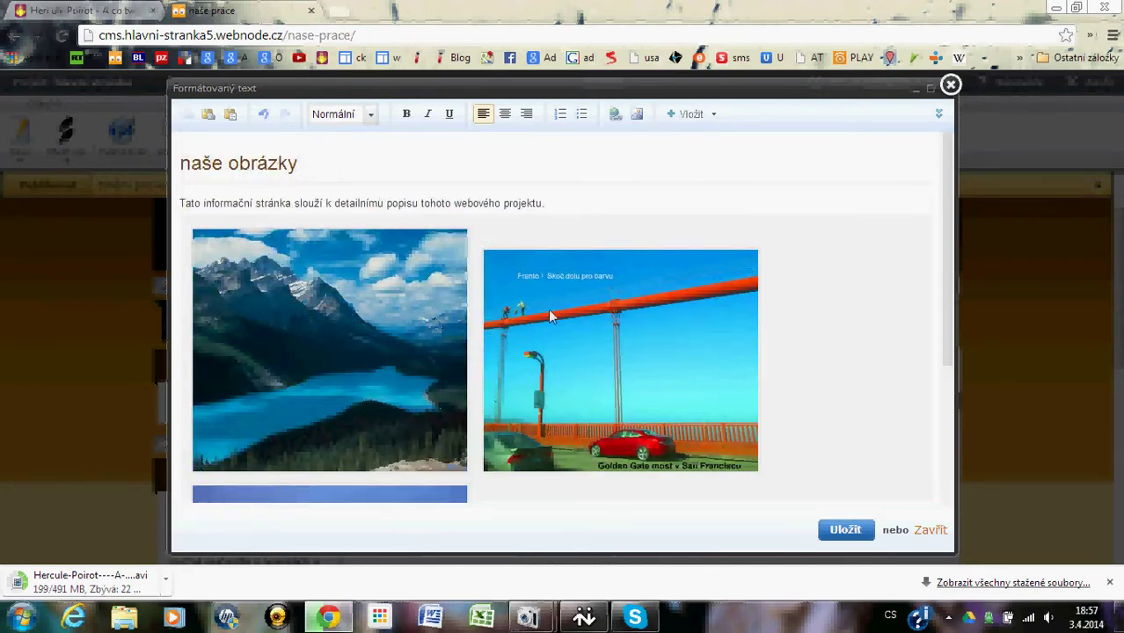
{"action": "scroll", "coordinate": [528, 405], "scroll_direction": "down", "scroll_amount": 3}
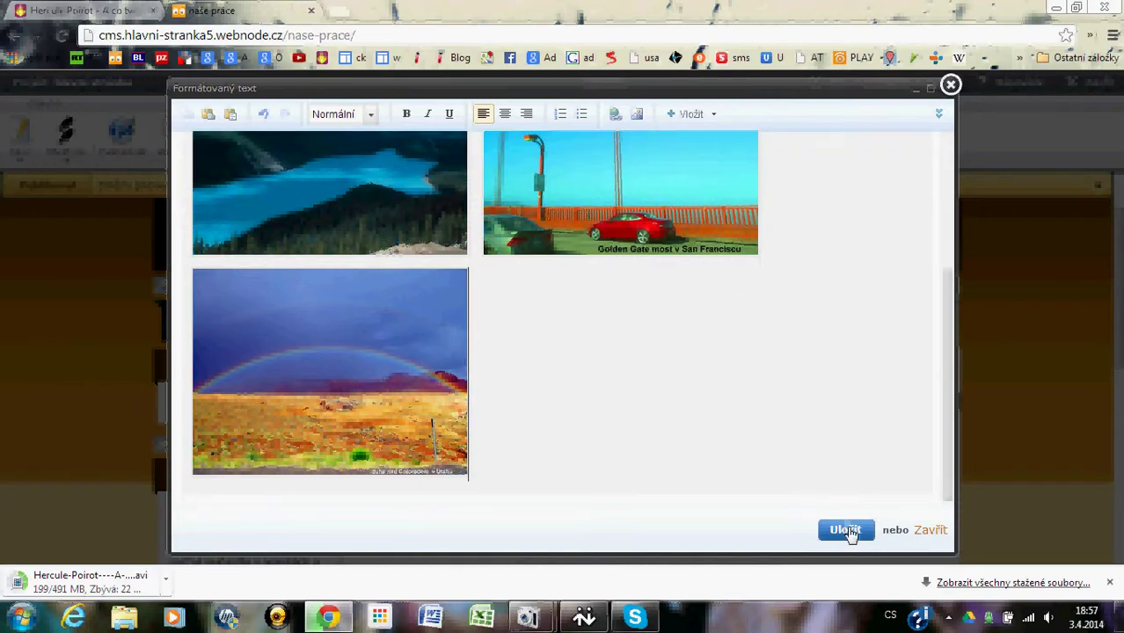
{"action": "left_click", "coordinate": [846, 531]}
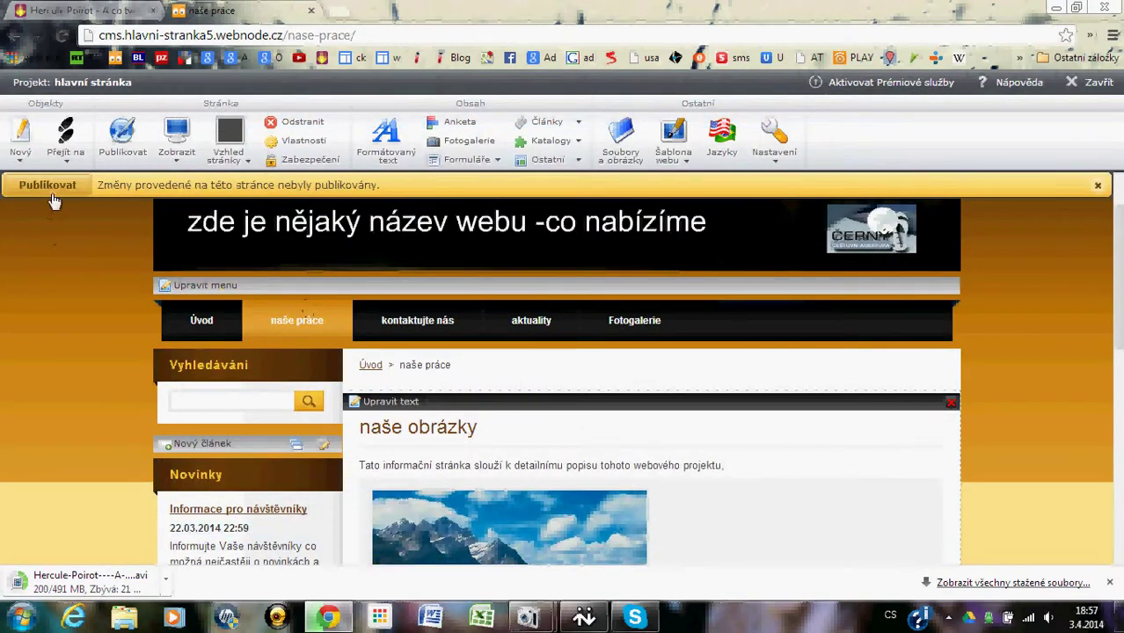
{"action": "left_click", "coordinate": [53, 194]}
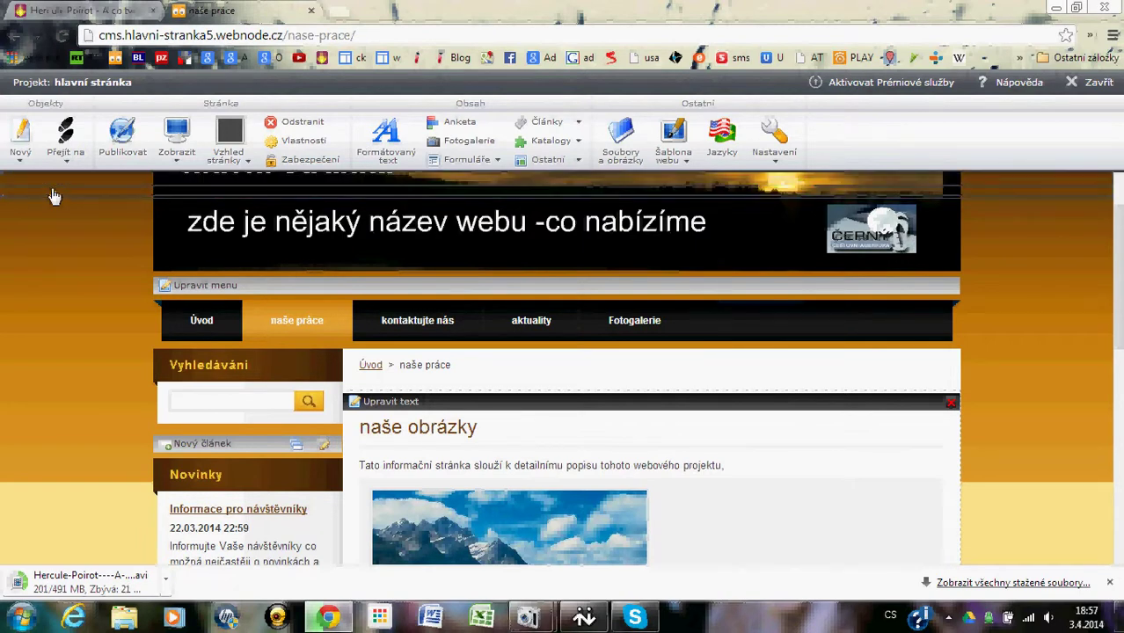
{"action": "scroll", "coordinate": [3, 291], "scroll_direction": "down", "scroll_amount": 2}
{"action": "scroll", "coordinate": [2, 291], "scroll_direction": "up", "scroll_amount": 3}
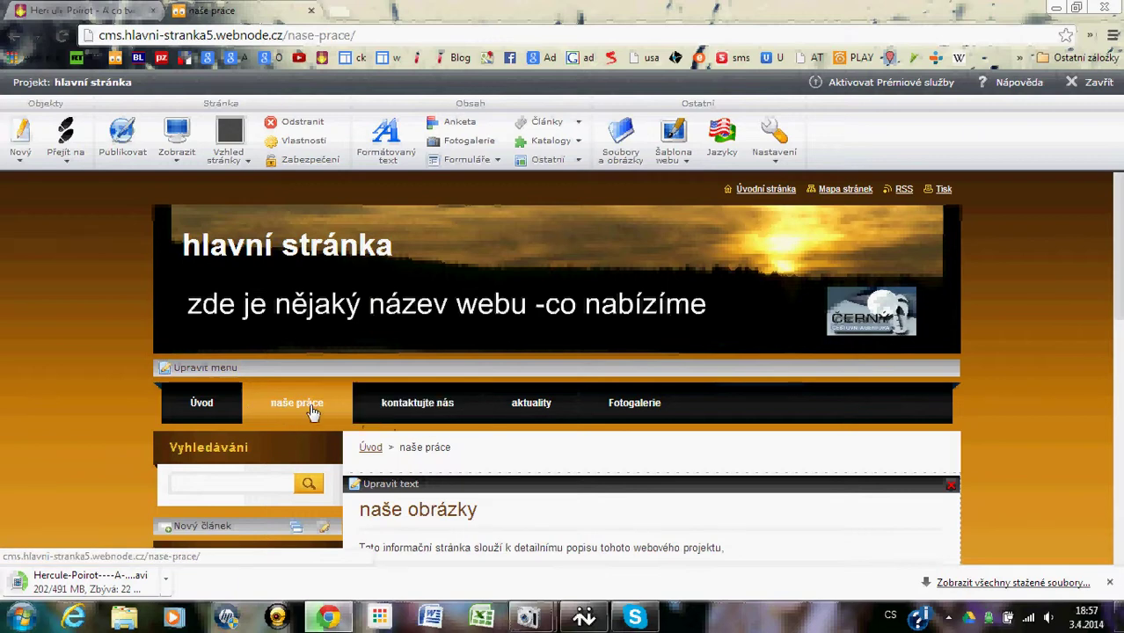
Go to the "kontaktujte nás" page and look over its Kontakt text, map and contact form.
{"action": "left_click", "coordinate": [421, 407]}
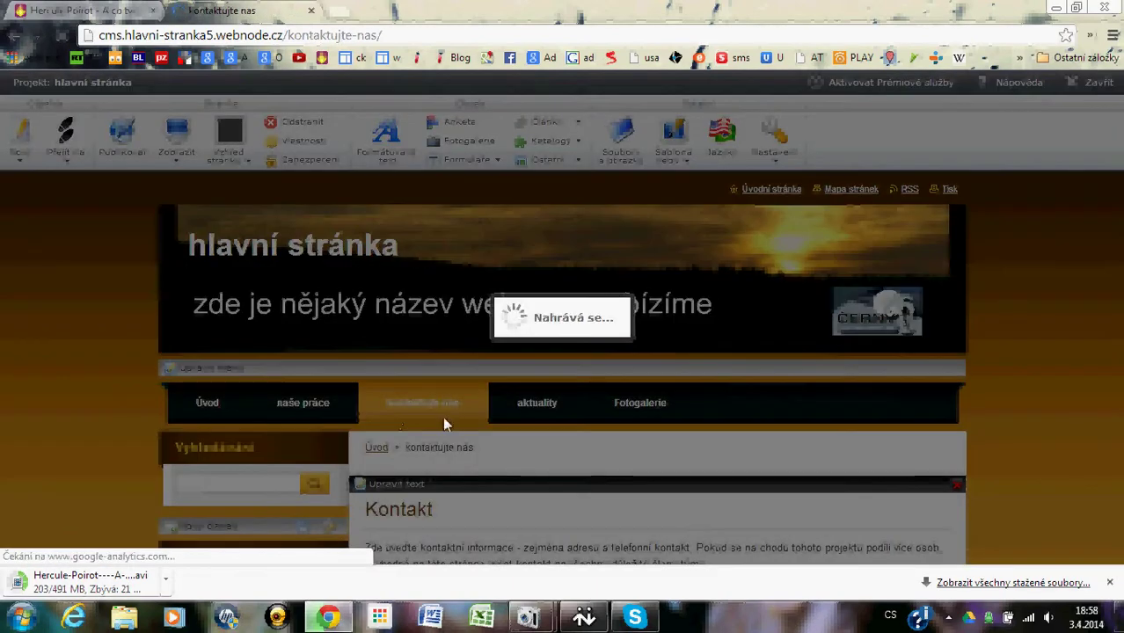
{"action": "scroll", "coordinate": [431, 410], "scroll_direction": "down", "scroll_amount": 3}
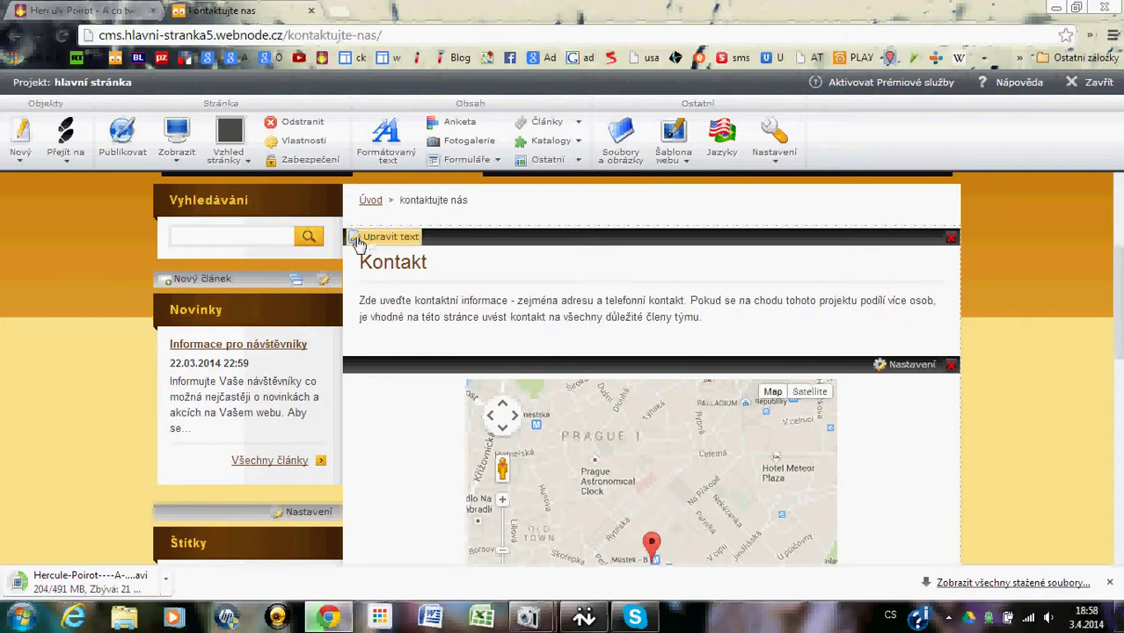
{"action": "scroll", "coordinate": [442, 368], "scroll_direction": "down", "scroll_amount": 2}
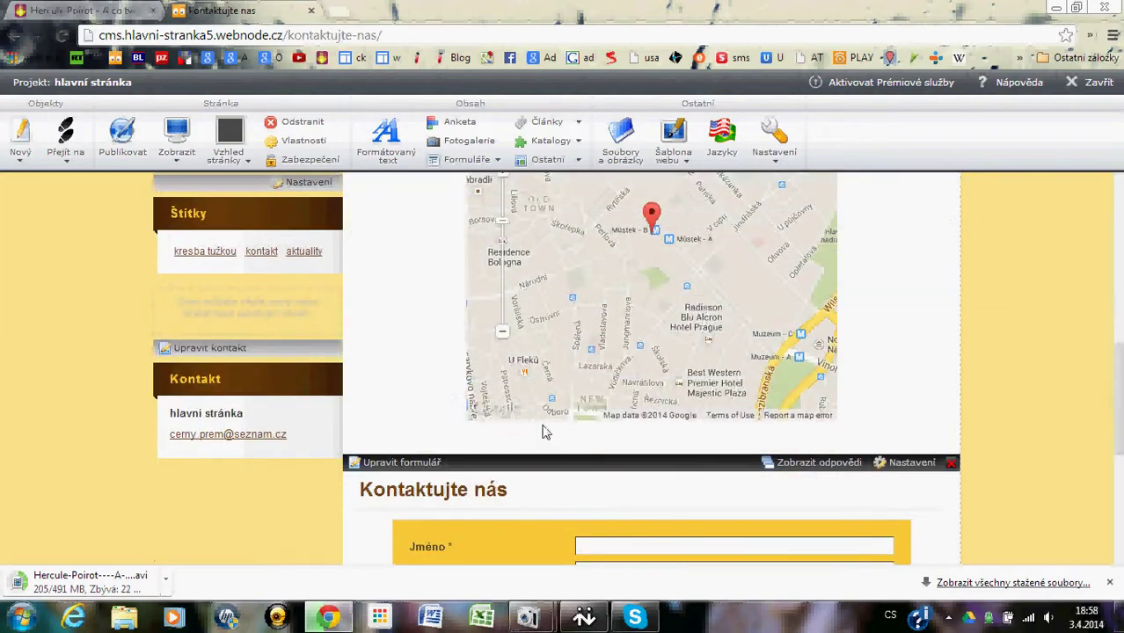
{"action": "scroll", "coordinate": [495, 376], "scroll_direction": "down", "scroll_amount": 3}
{"action": "scroll", "coordinate": [527, 475], "scroll_direction": "up", "scroll_amount": 5}
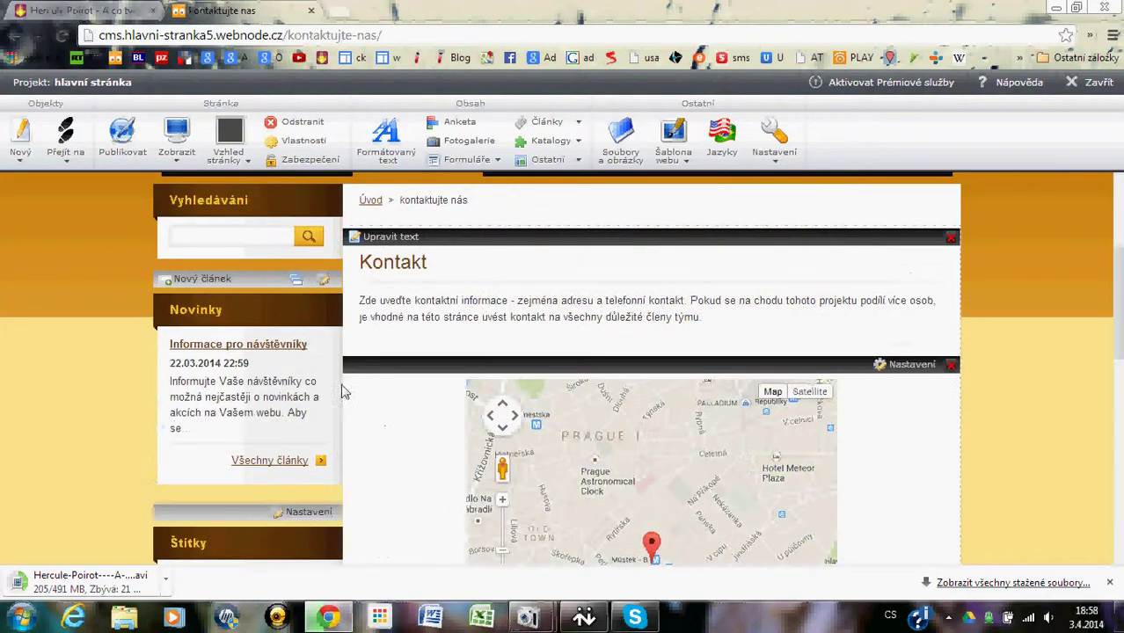
{"action": "scroll", "coordinate": [381, 257], "scroll_direction": "up", "scroll_amount": 1}
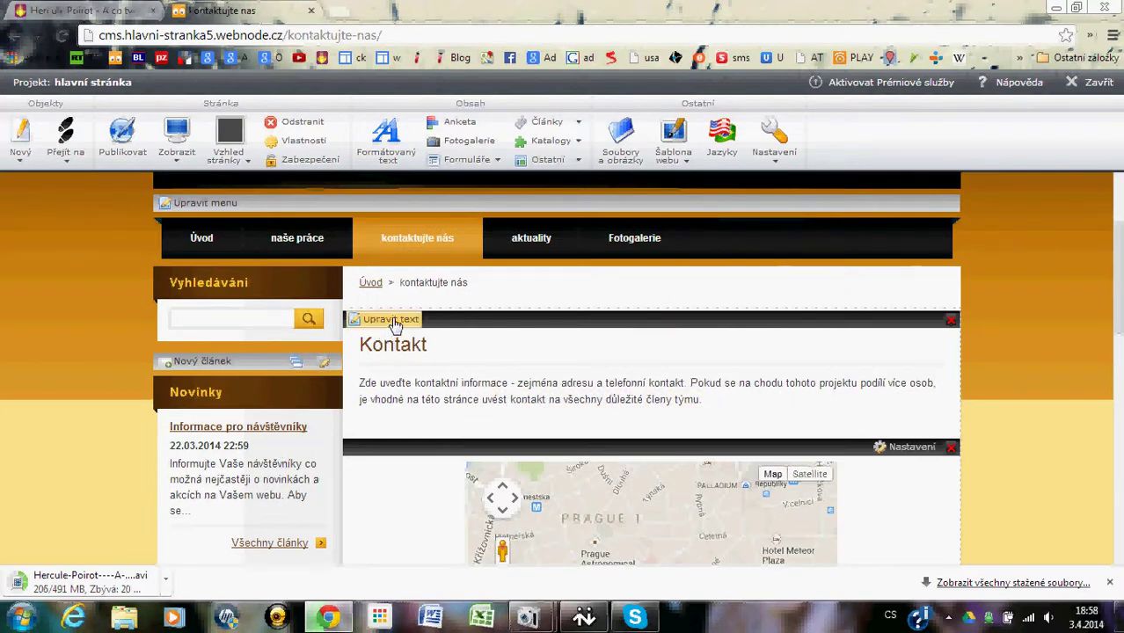
Open the Kontakt text block for editing and format its whole paragraph as bold with font size 16.
{"action": "left_click", "coordinate": [394, 322]}
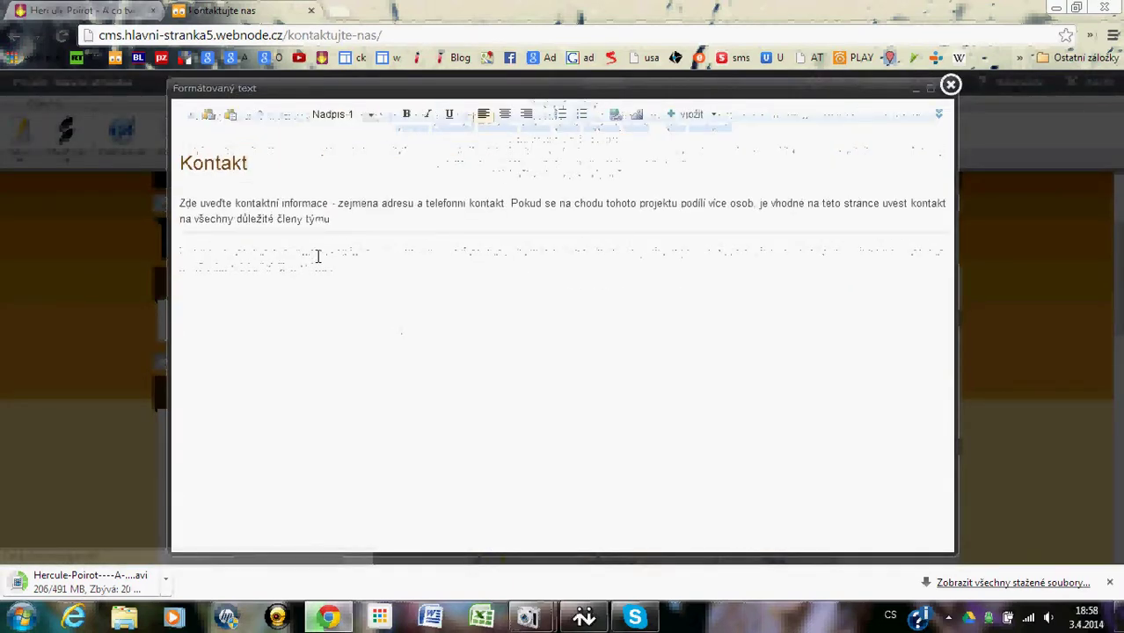
{"action": "left_click_drag", "start_coordinate": [334, 220], "coordinate": [172, 204]}
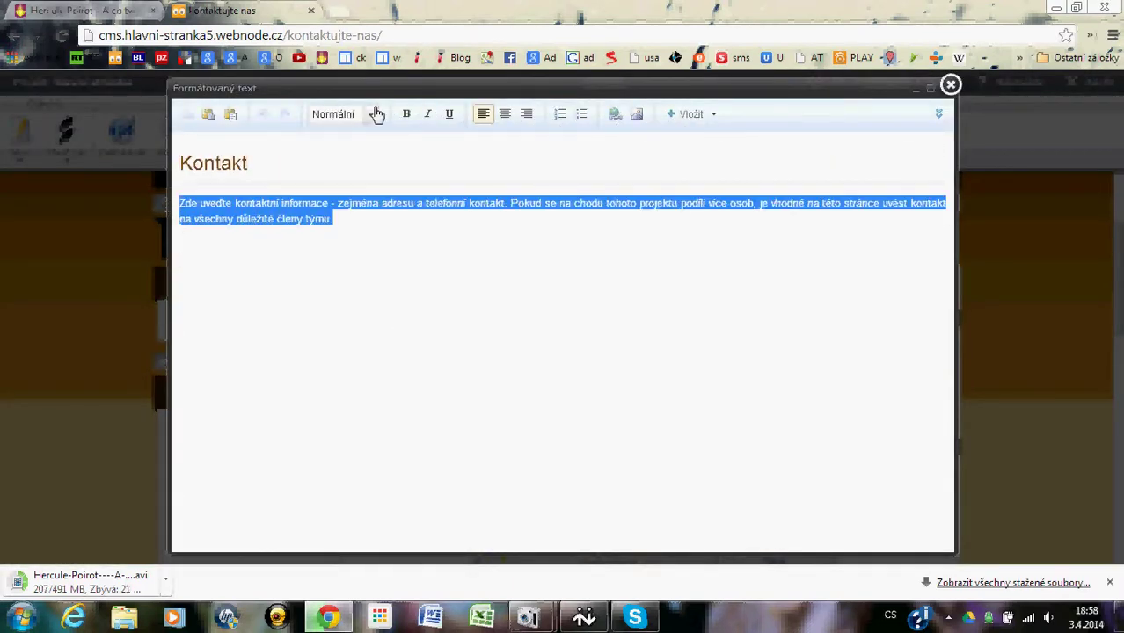
{"action": "left_click", "coordinate": [406, 114]}
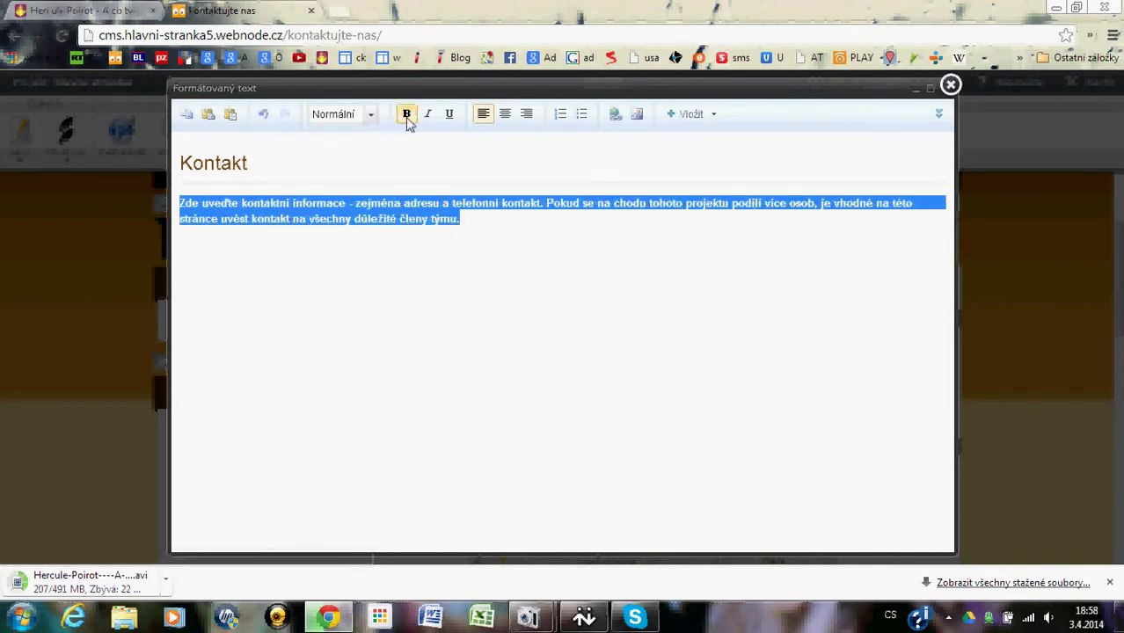
{"action": "left_click", "coordinate": [939, 113]}
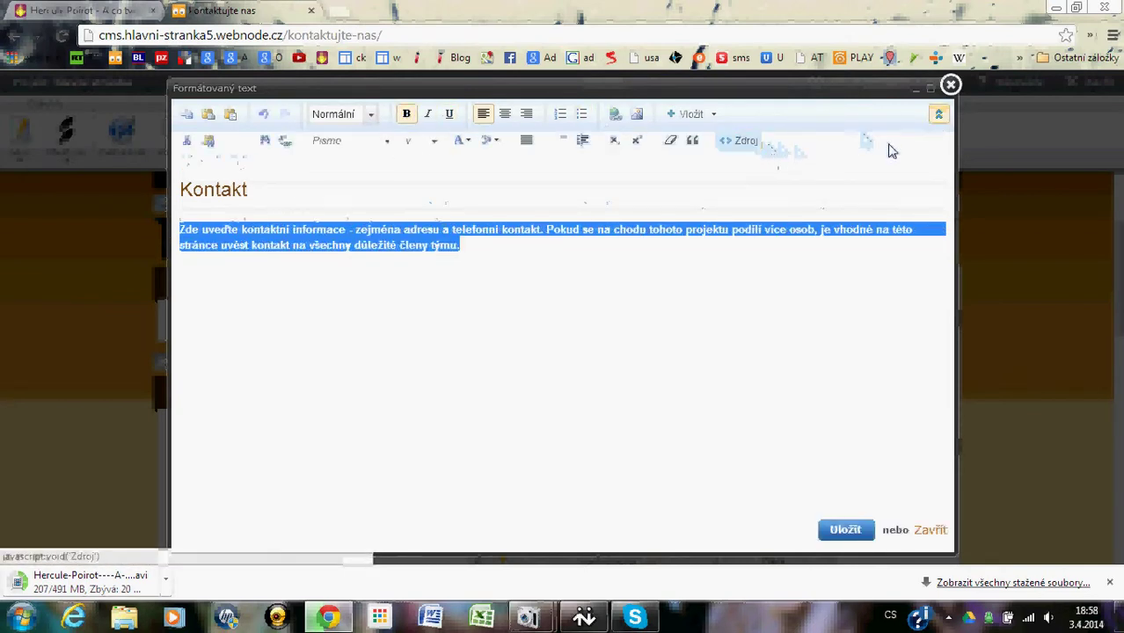
{"action": "left_click", "coordinate": [435, 142]}
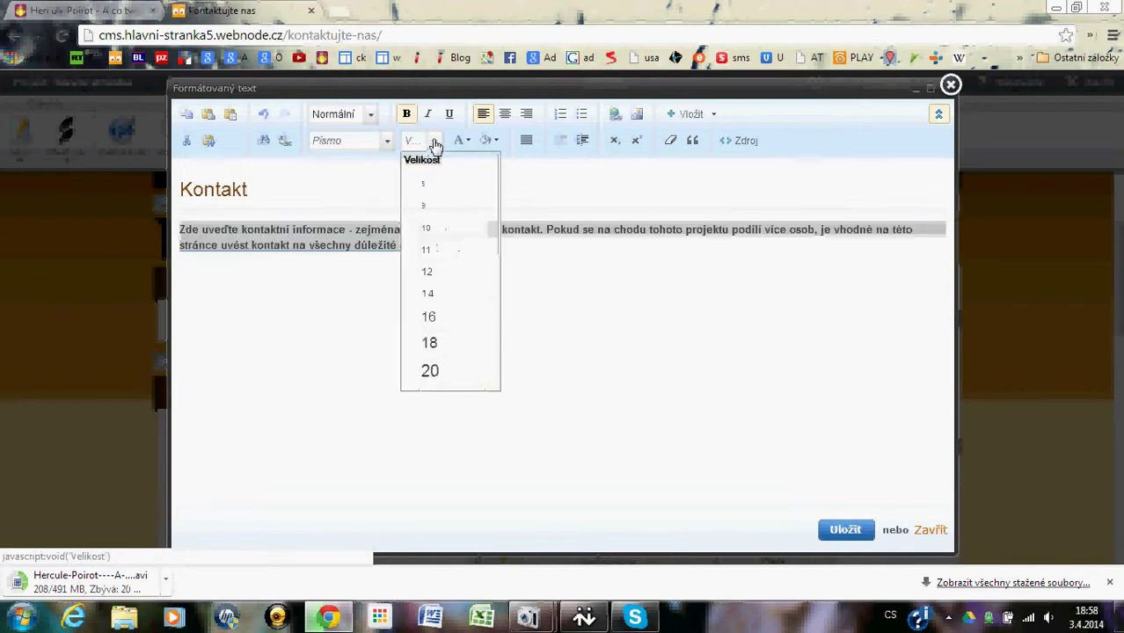
{"action": "left_click", "coordinate": [430, 319]}
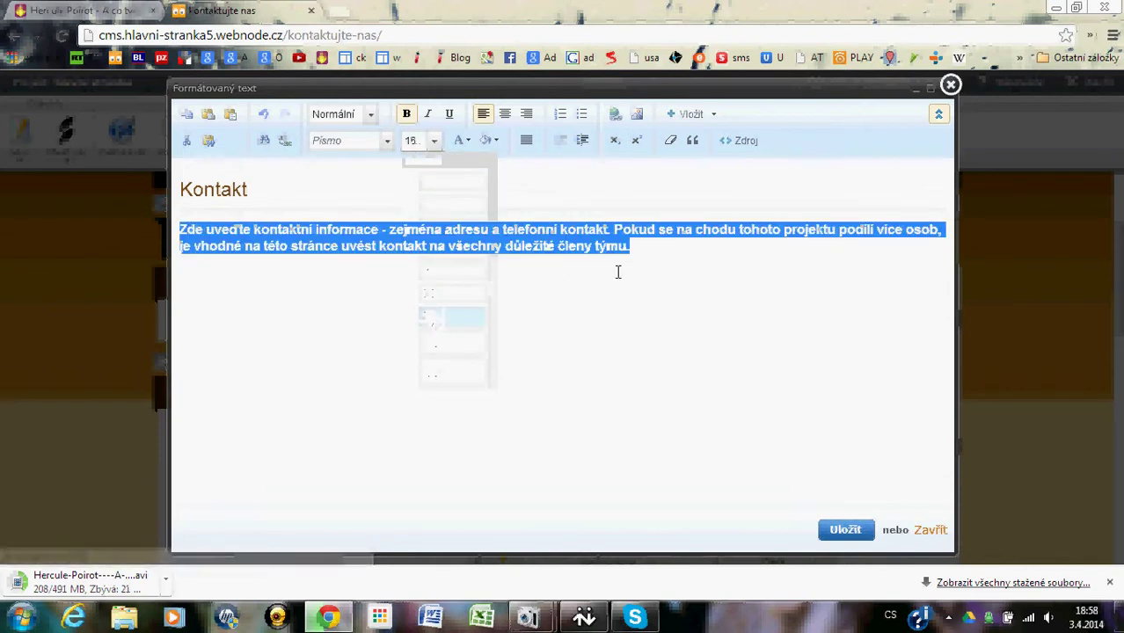
Add the line "blebelbelle tellefonna nás atd" below the Kontakt paragraph, and upload and insert the picture IMG_0768 beneath it.
{"action": "left_click", "coordinate": [666, 247]}
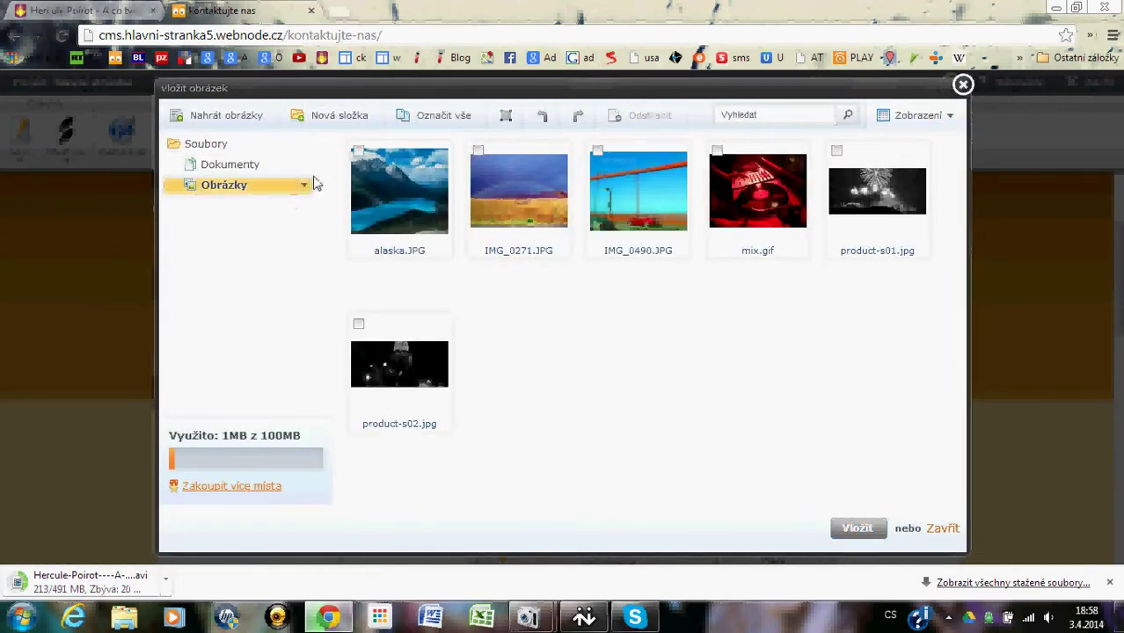
{"action": "left_click", "coordinate": [217, 118]}
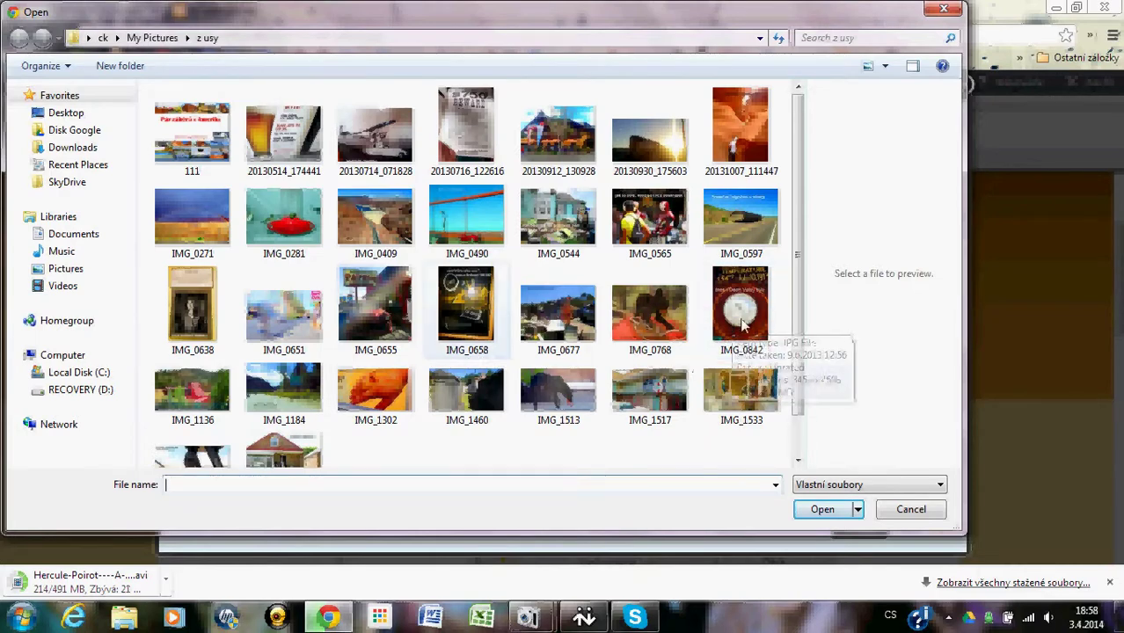
{"action": "double_click", "coordinate": [647, 312]}
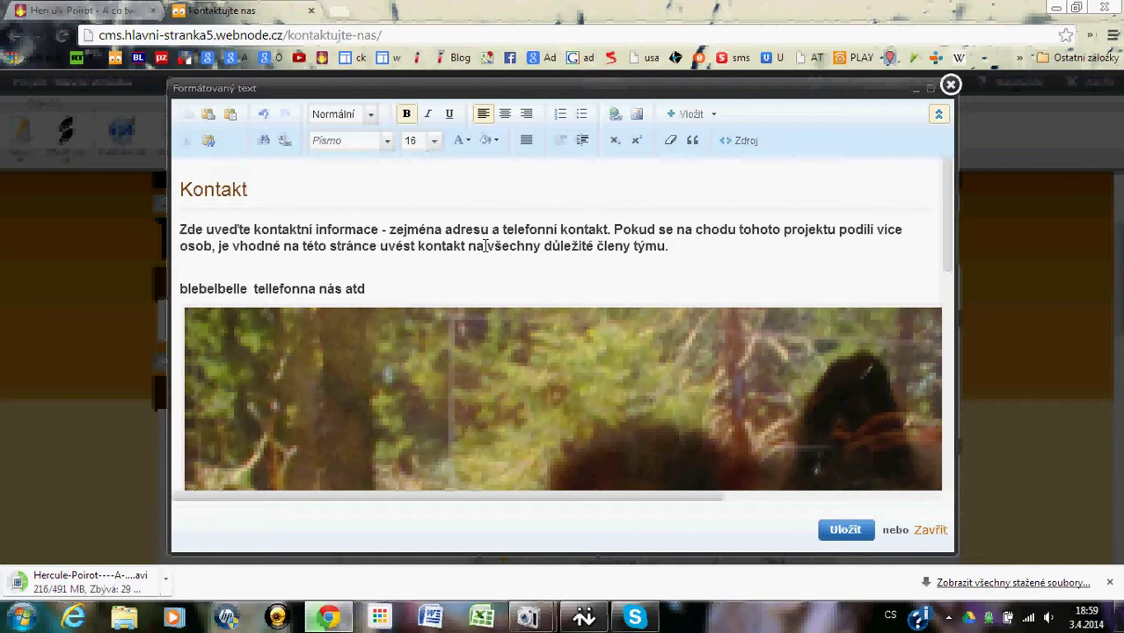
Set the width of the picture in the Kontakt text block to 111, keeping its proportions.
{"action": "scroll", "coordinate": [455, 289], "scroll_direction": "down", "scroll_amount": 1}
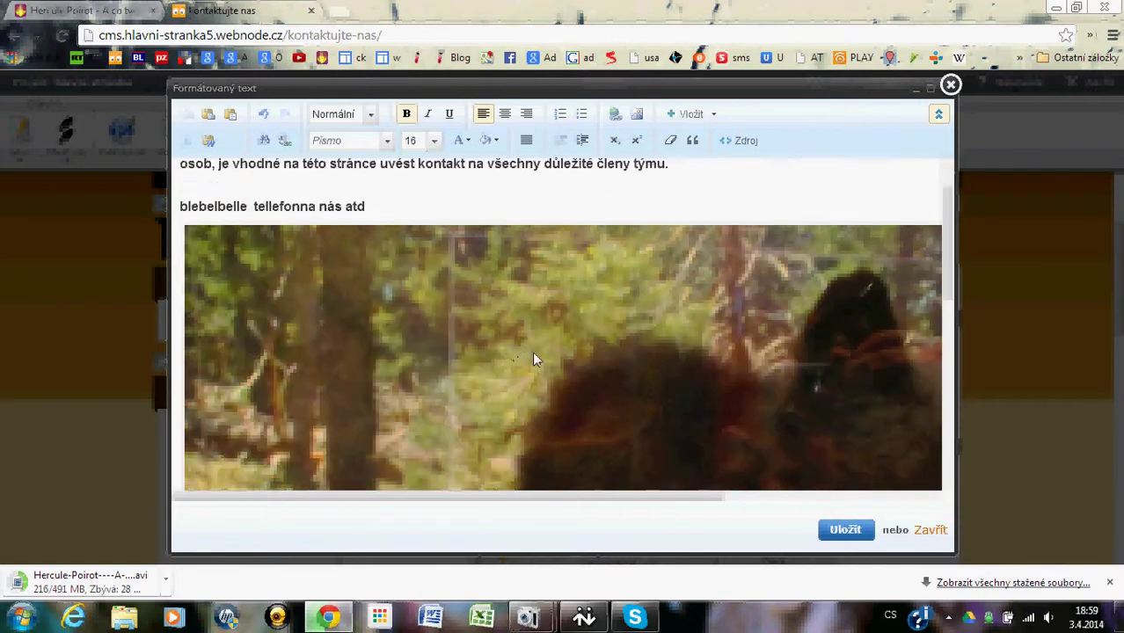
{"action": "double_click", "coordinate": [548, 334]}
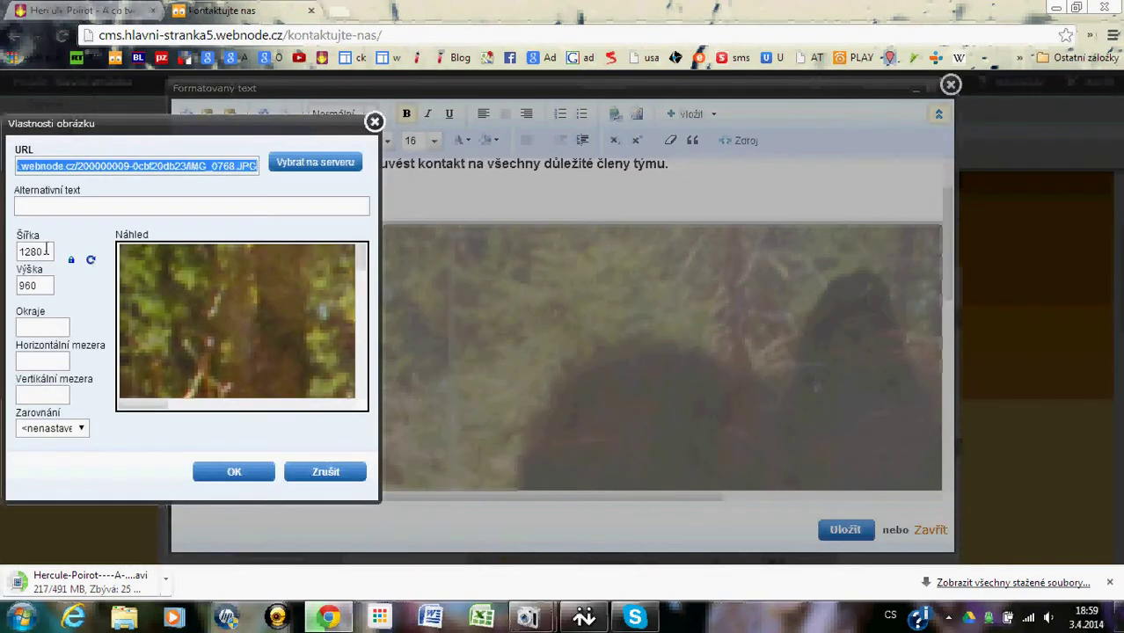
{"action": "left_click_drag", "start_coordinate": [53, 252], "coordinate": [5, 250]}
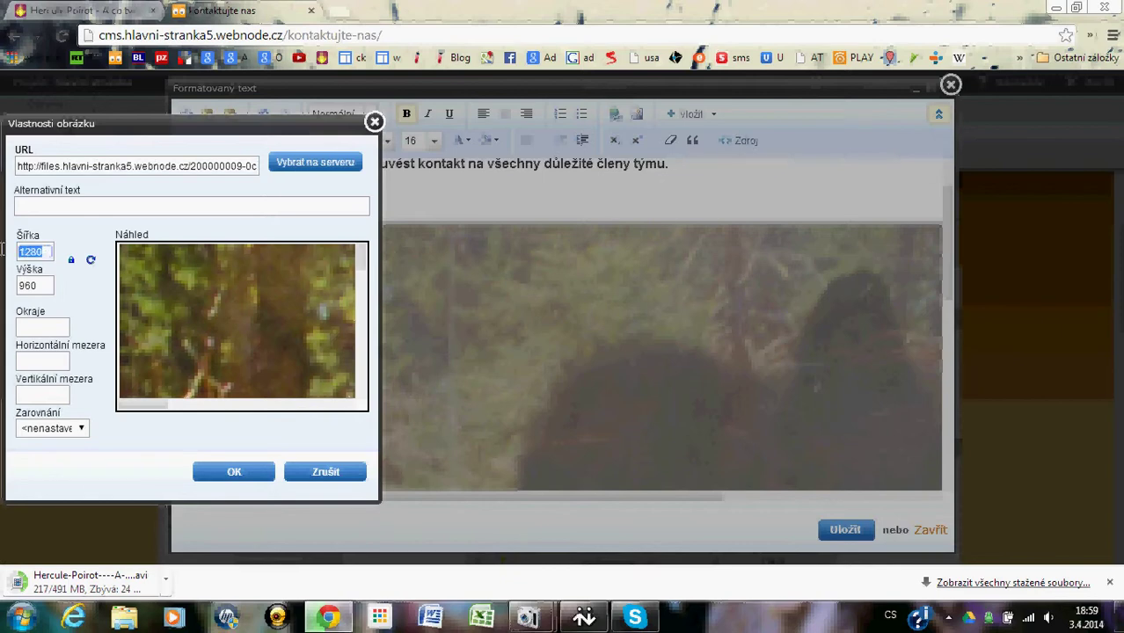
{"action": "type", "text": "111"}
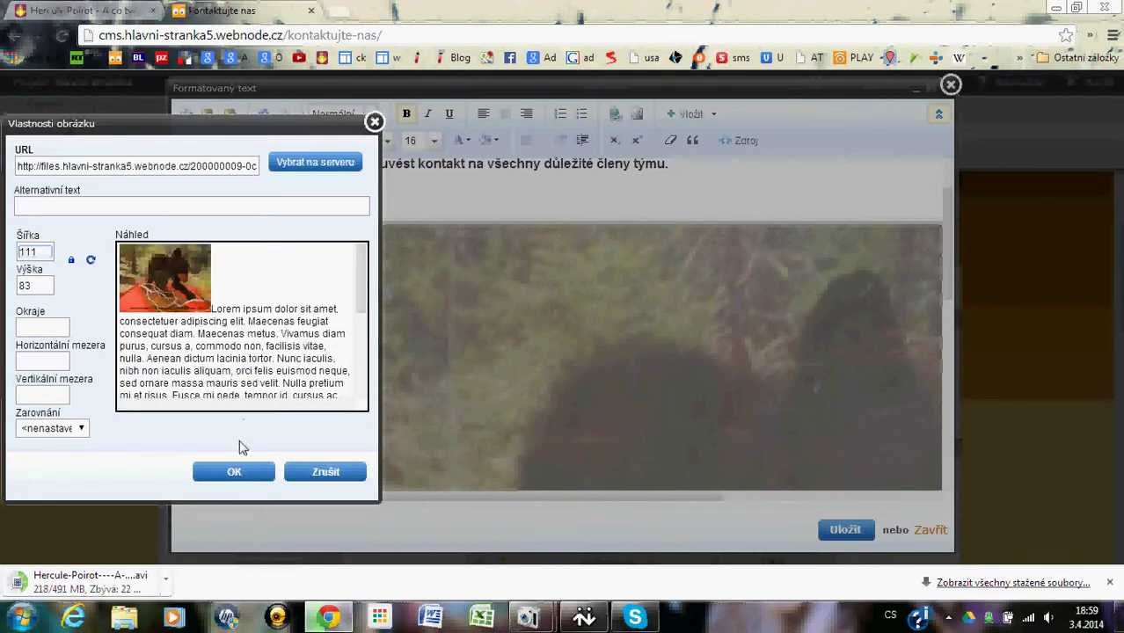
{"action": "left_click", "coordinate": [234, 469]}
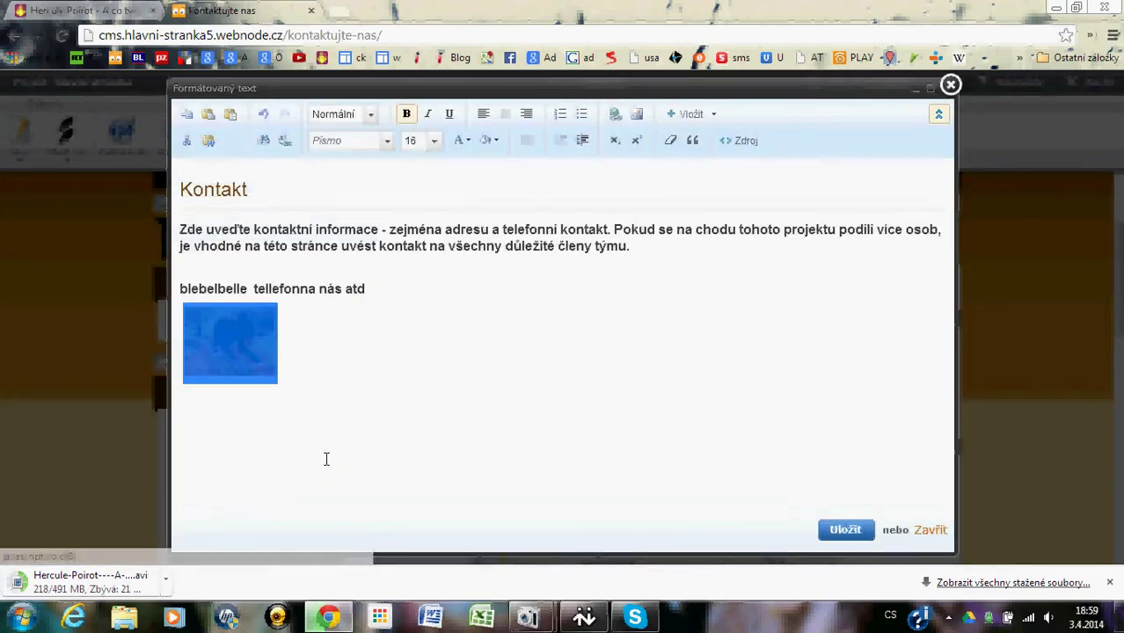
Add "telefon" and a phone number after the picture, save the Kontakt text block and publish the page.
{"action": "left_click", "coordinate": [417, 335]}
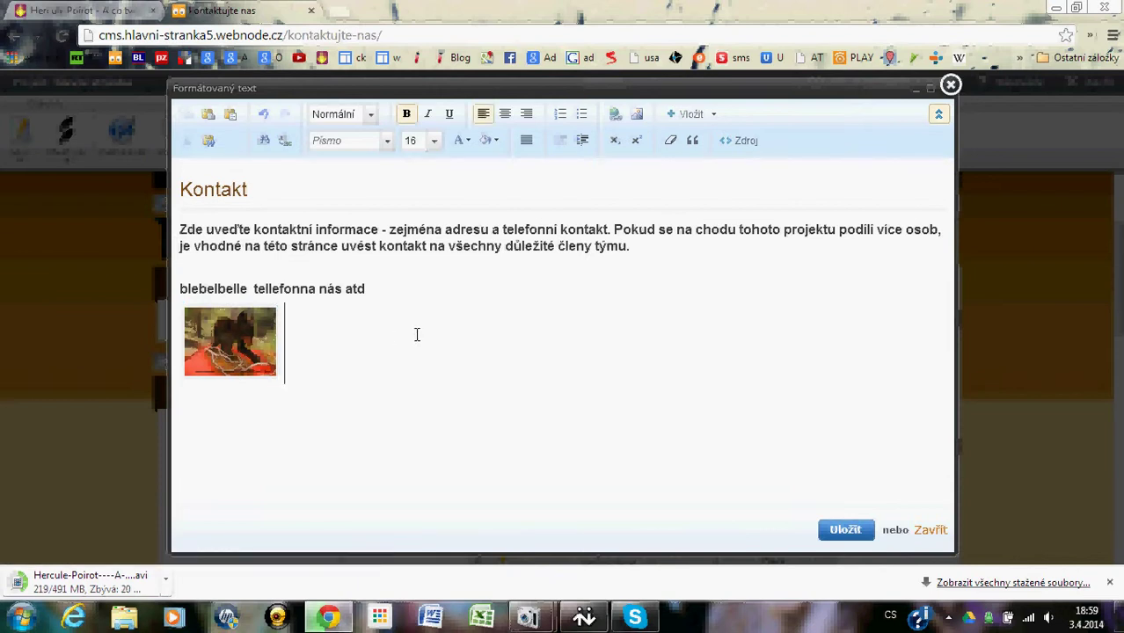
{"action": "type", "text": "telefon 4324"}
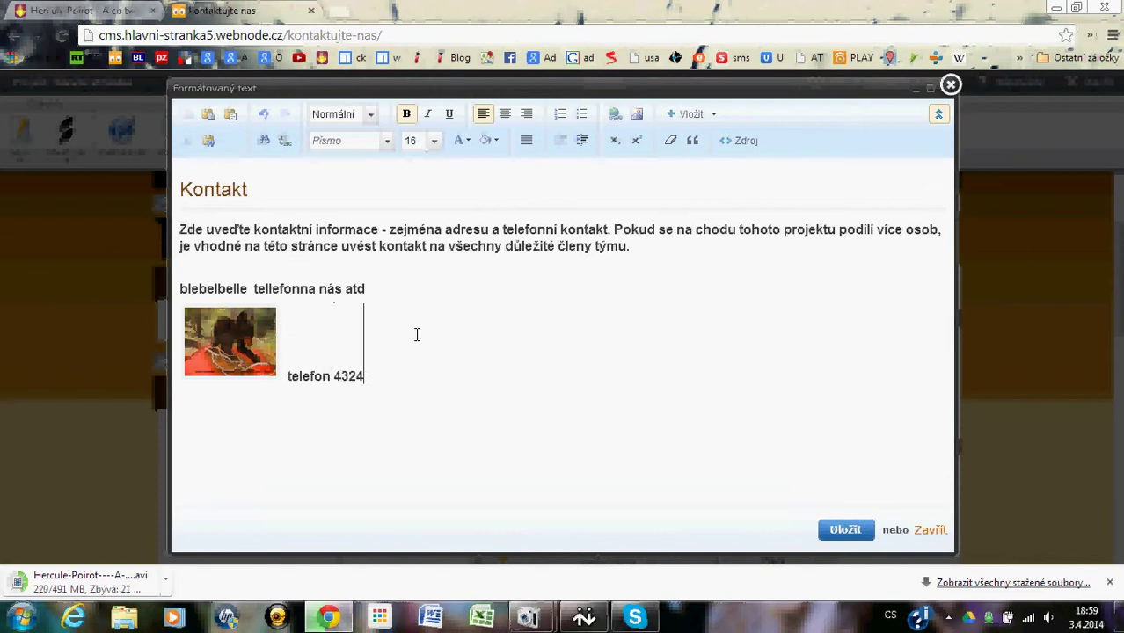
{"action": "type", "text": "234234234"}
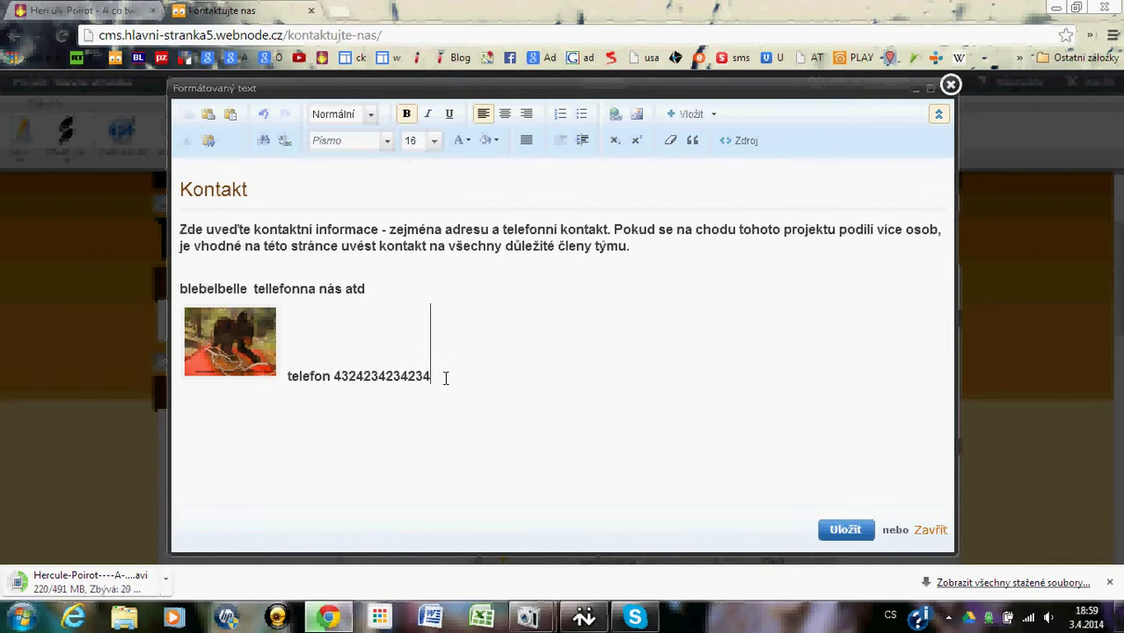
{"action": "left_click", "coordinate": [858, 531]}
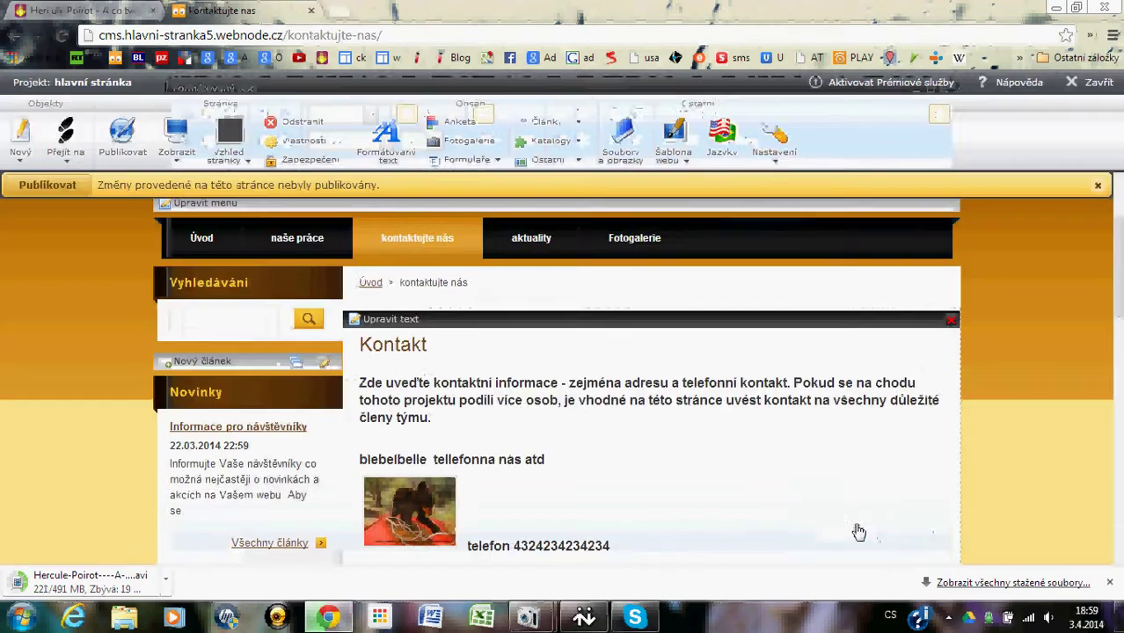
{"action": "left_click", "coordinate": [34, 186]}
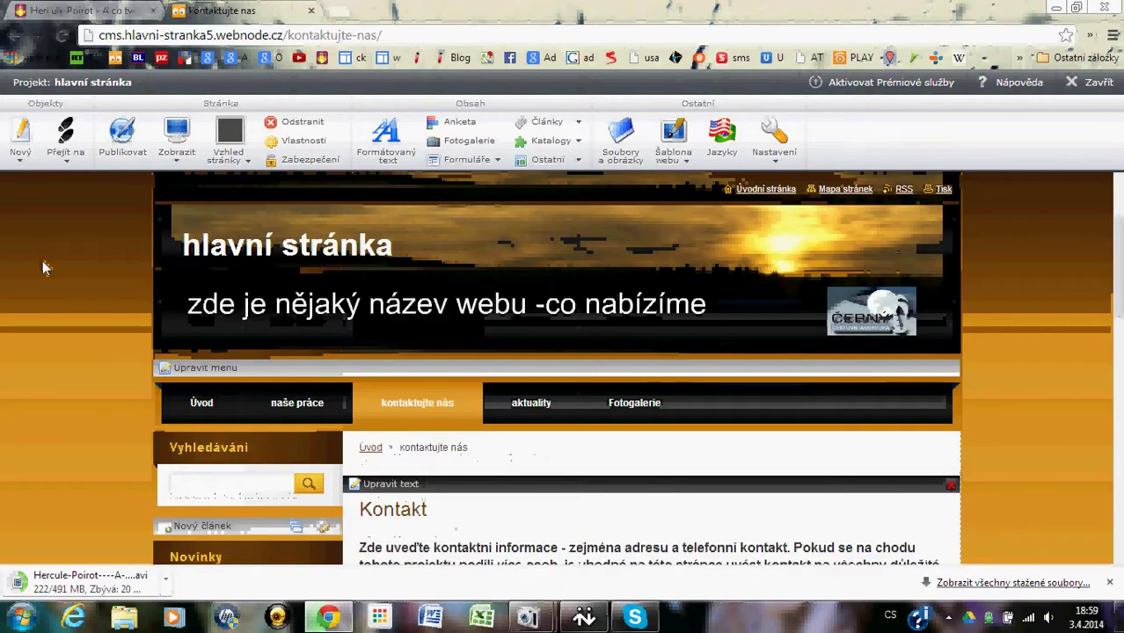
Look over the edited "naše práce" and "kontaktujte nás" pages, including their pictures, contact text and map.
{"action": "mouse_move", "coordinate": [568, 289]}
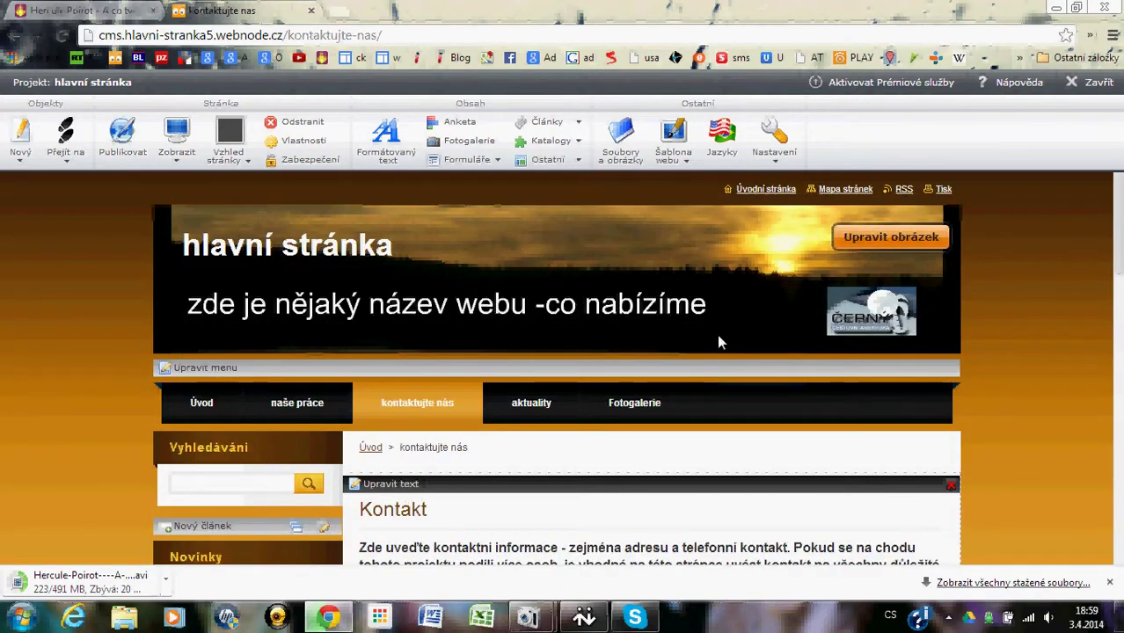
{"action": "scroll", "coordinate": [61, 351], "scroll_direction": "down", "scroll_amount": 2}
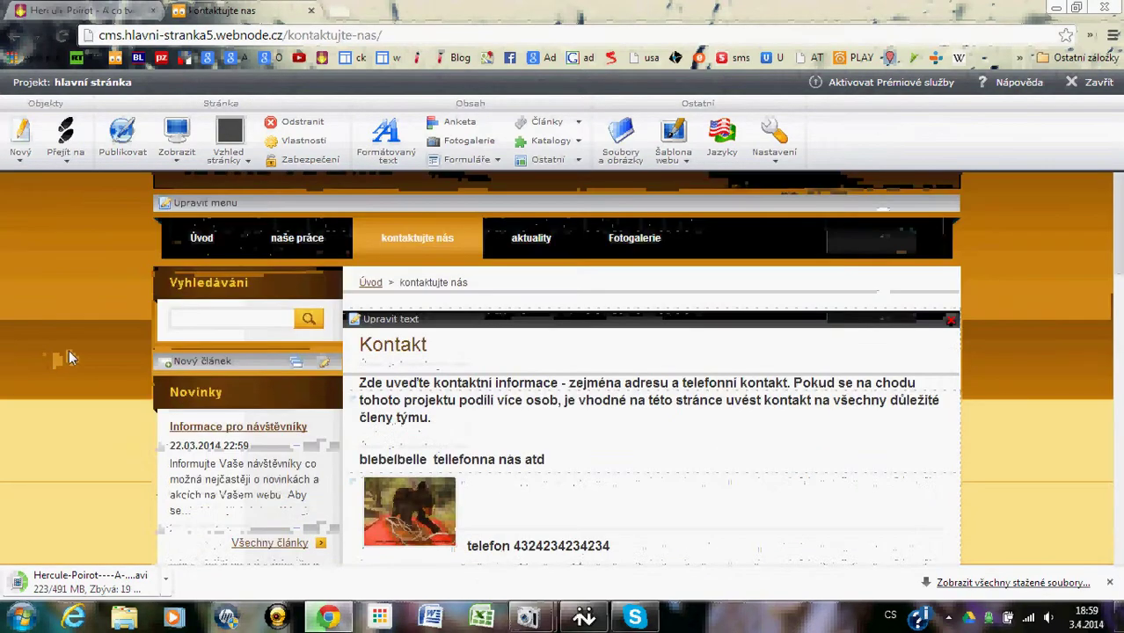
{"action": "left_click", "coordinate": [275, 244]}
{"action": "scroll", "coordinate": [432, 397], "scroll_direction": "down", "scroll_amount": 4}
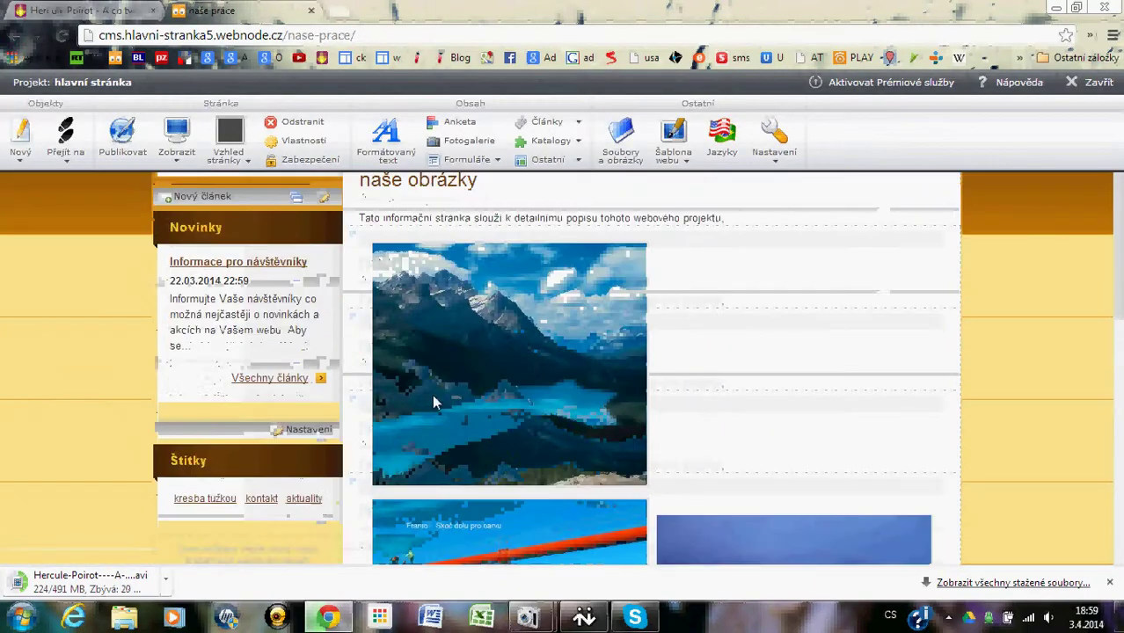
{"action": "scroll", "coordinate": [432, 401], "scroll_direction": "down", "scroll_amount": 3}
{"action": "scroll", "coordinate": [432, 402], "scroll_direction": "up", "scroll_amount": 8}
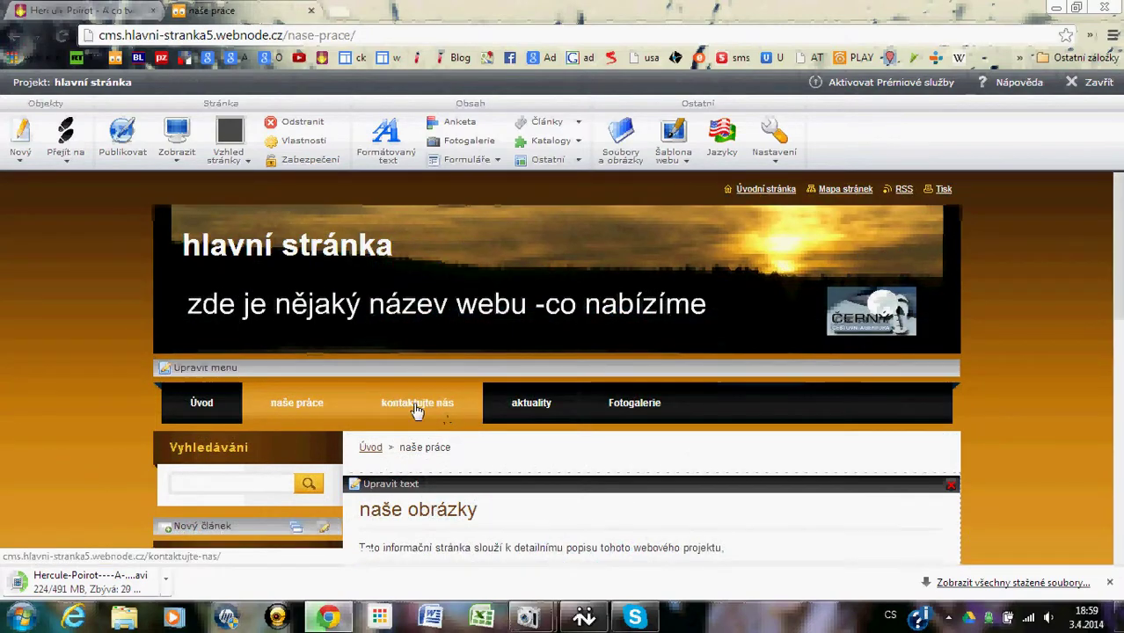
{"action": "left_click", "coordinate": [417, 411]}
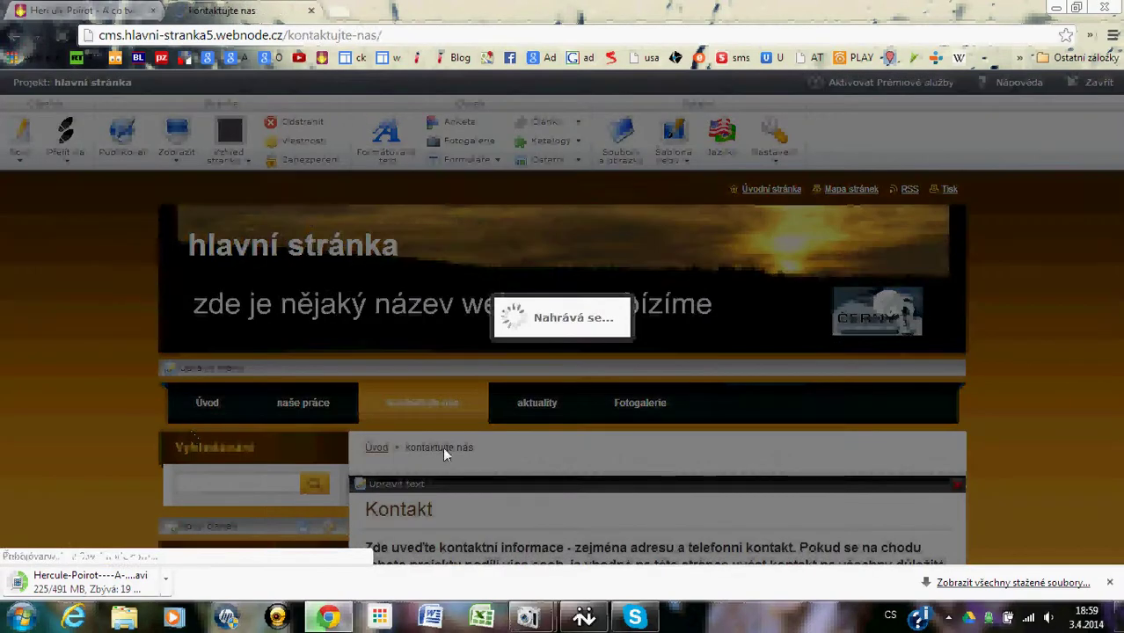
{"action": "scroll", "coordinate": [519, 455], "scroll_direction": "down", "scroll_amount": 5}
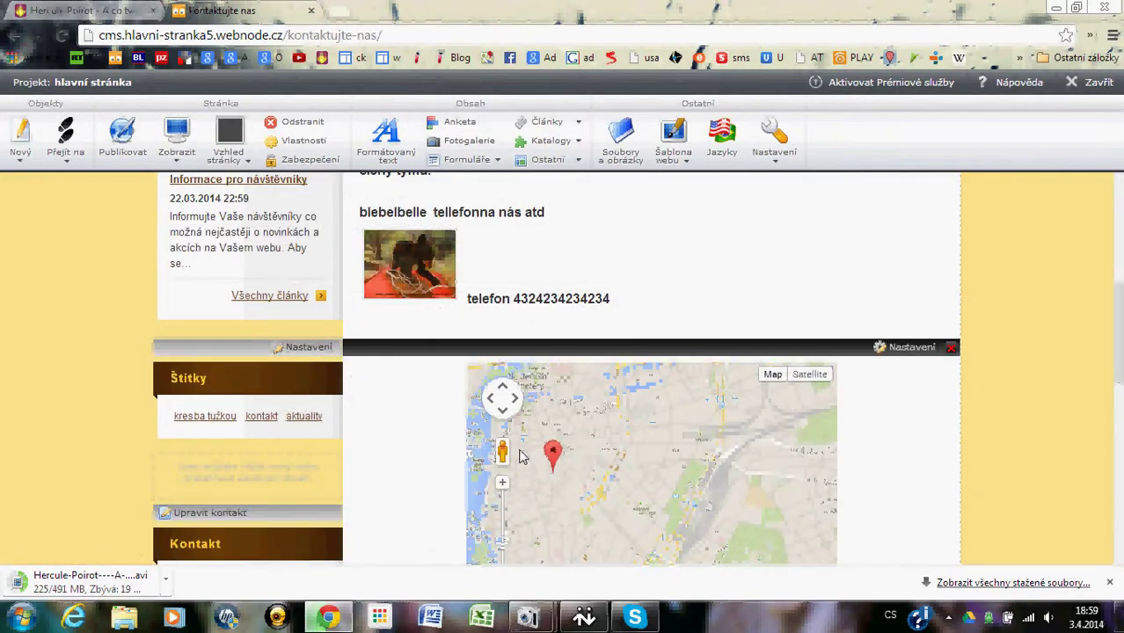
{"action": "scroll", "coordinate": [497, 316], "scroll_direction": "up", "scroll_amount": 3}
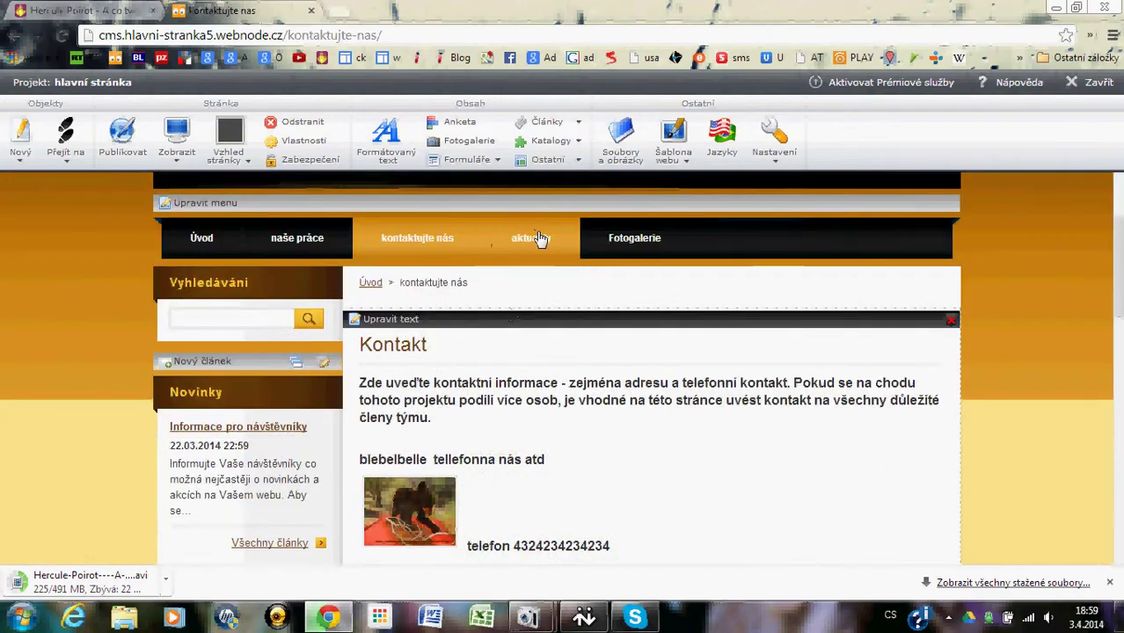
Delete the article "Webová prezentace byla spuštěna" from the "aktuality" page and publish the change.
{"action": "left_click", "coordinate": [537, 239]}
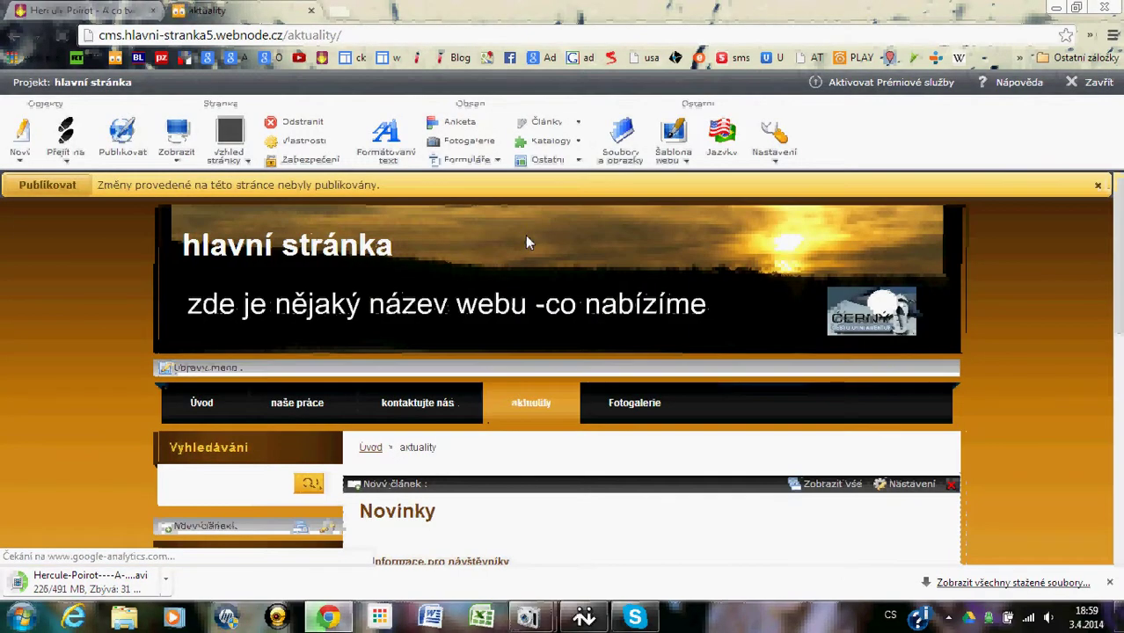
{"action": "scroll", "coordinate": [594, 465], "scroll_direction": "down", "scroll_amount": 5}
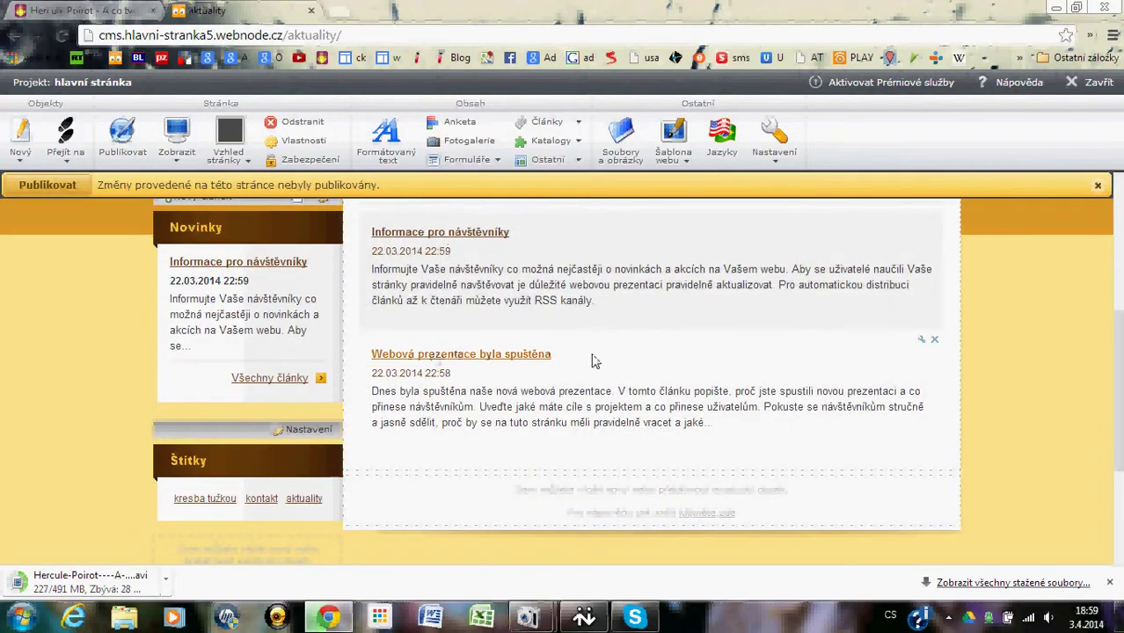
{"action": "left_click", "coordinate": [935, 341]}
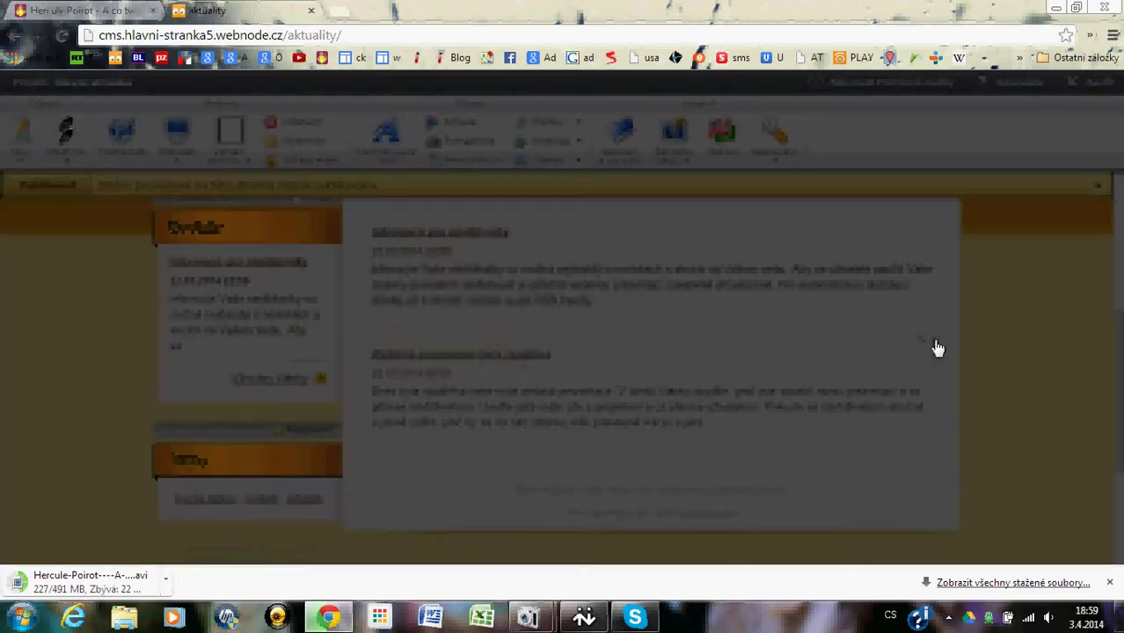
{"action": "left_click", "coordinate": [604, 353]}
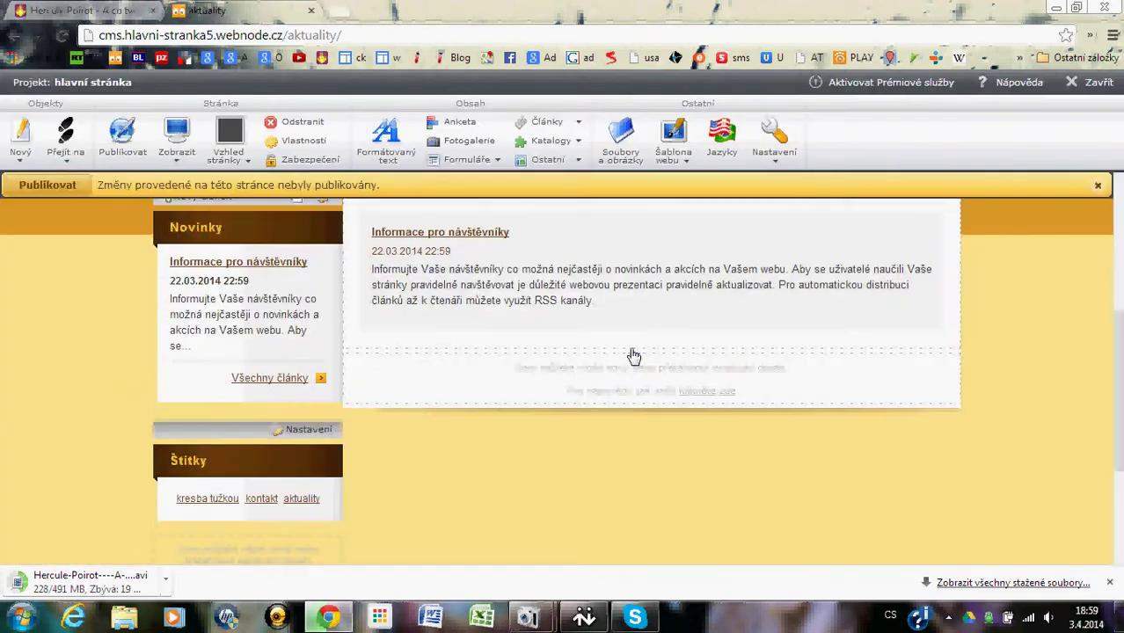
{"action": "scroll", "coordinate": [495, 323], "scroll_direction": "up", "scroll_amount": 2}
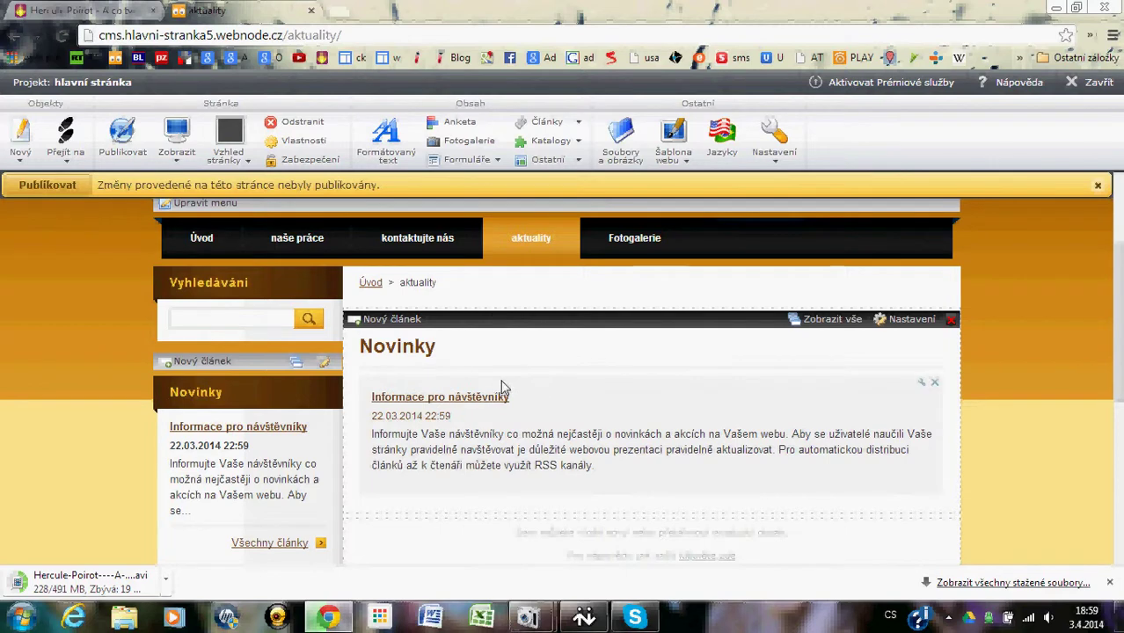
{"action": "left_click", "coordinate": [51, 186]}
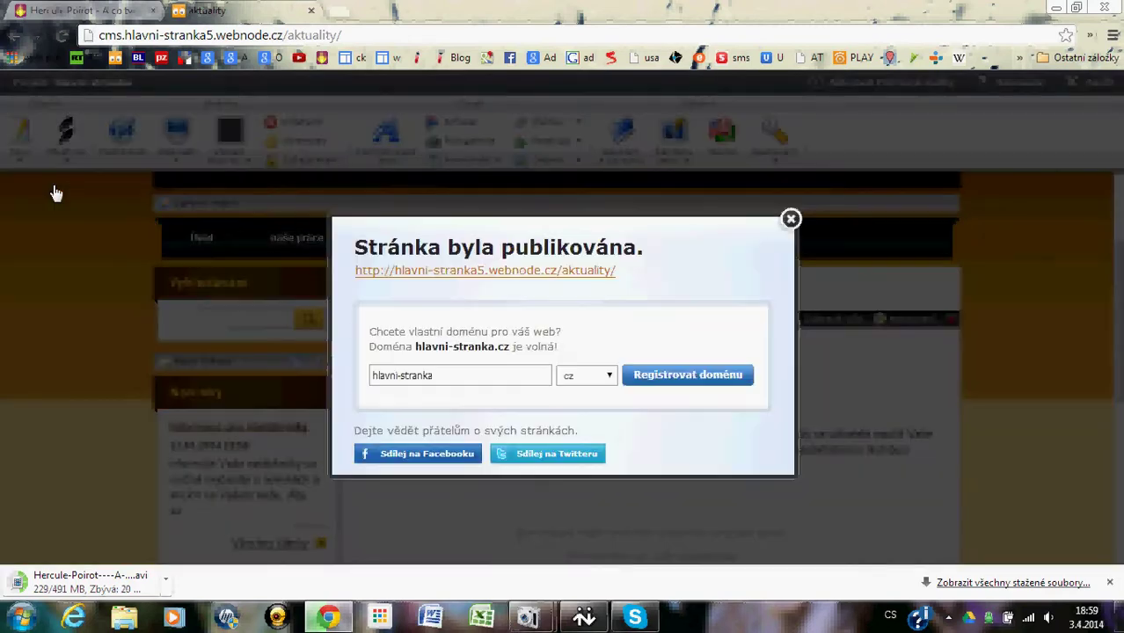
{"action": "left_click", "coordinate": [791, 219]}
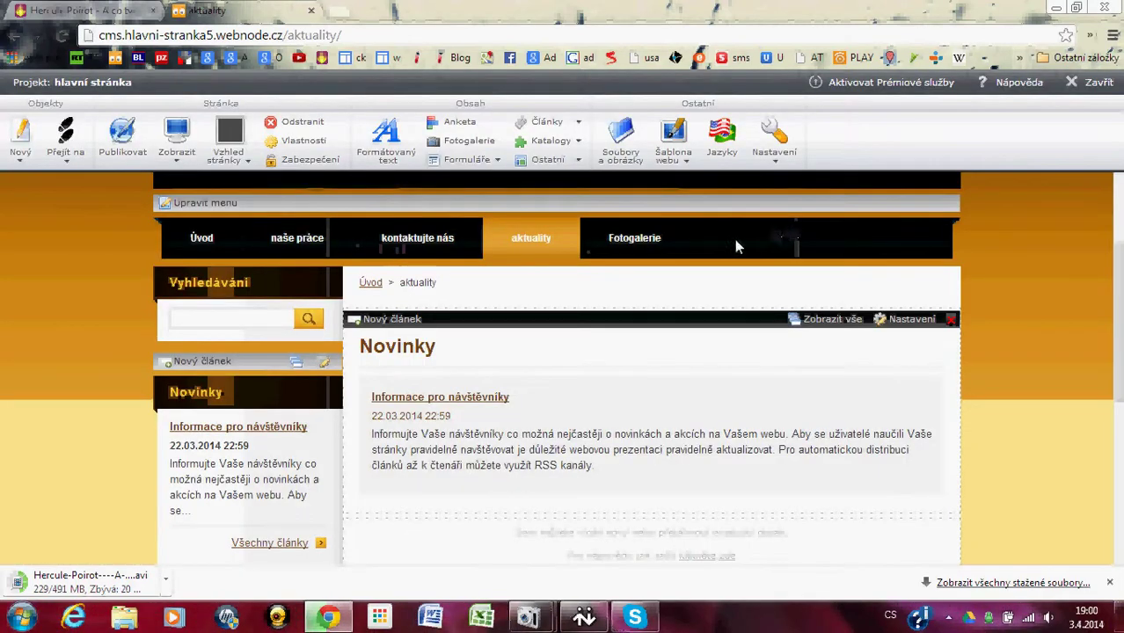
Upload the pictures IMG_0409 through IMG_1517 from the "z usy" folder to the gallery on the "Fotogalerie" page.
{"action": "left_click", "coordinate": [627, 246]}
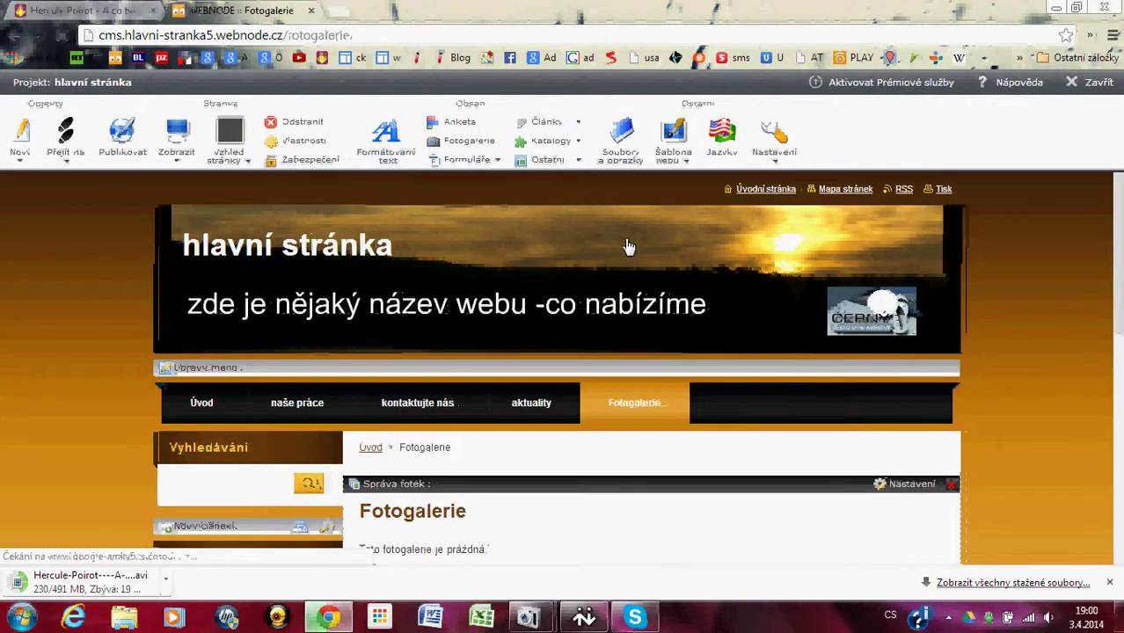
{"action": "scroll", "coordinate": [563, 457], "scroll_direction": "down", "scroll_amount": 2}
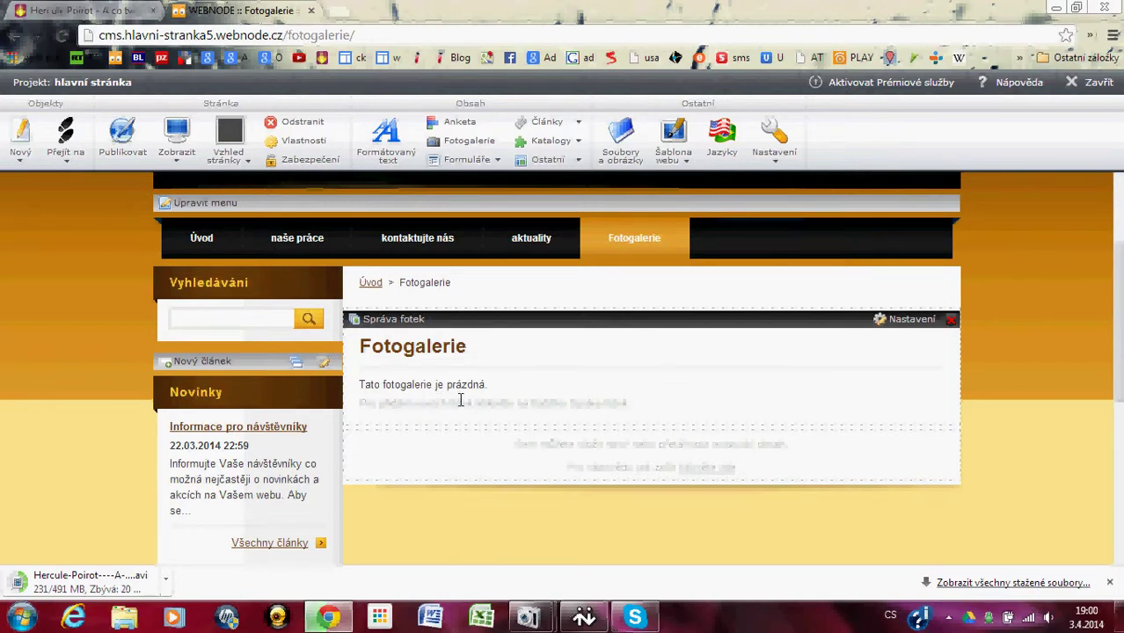
{"action": "left_click", "coordinate": [370, 321]}
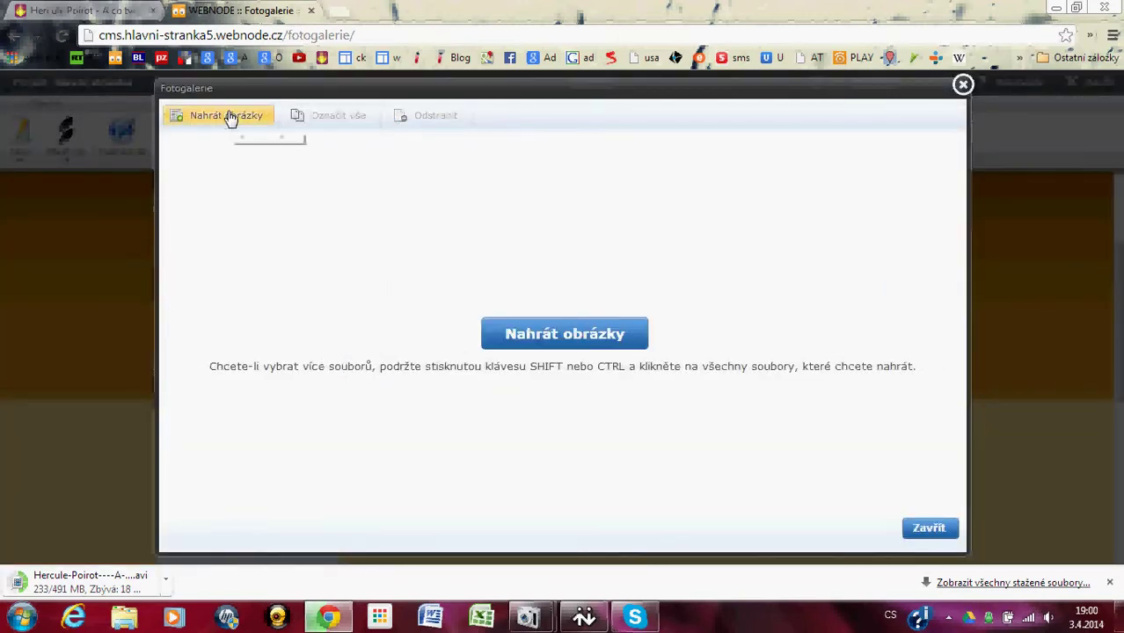
{"action": "left_click", "coordinate": [556, 336]}
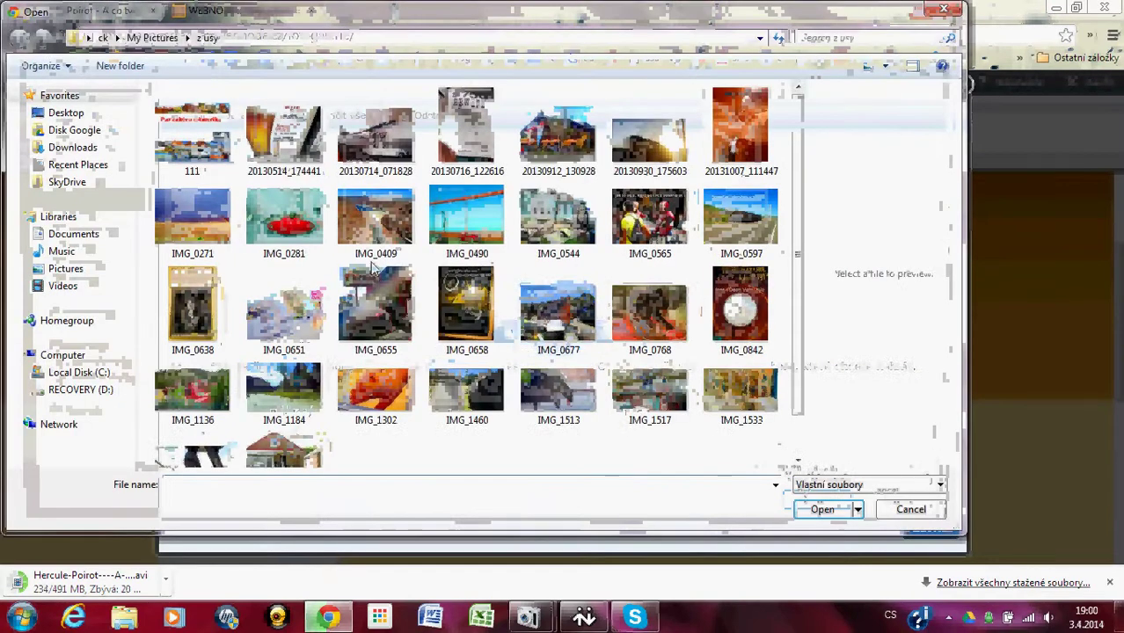
{"action": "left_click", "coordinate": [371, 228]}
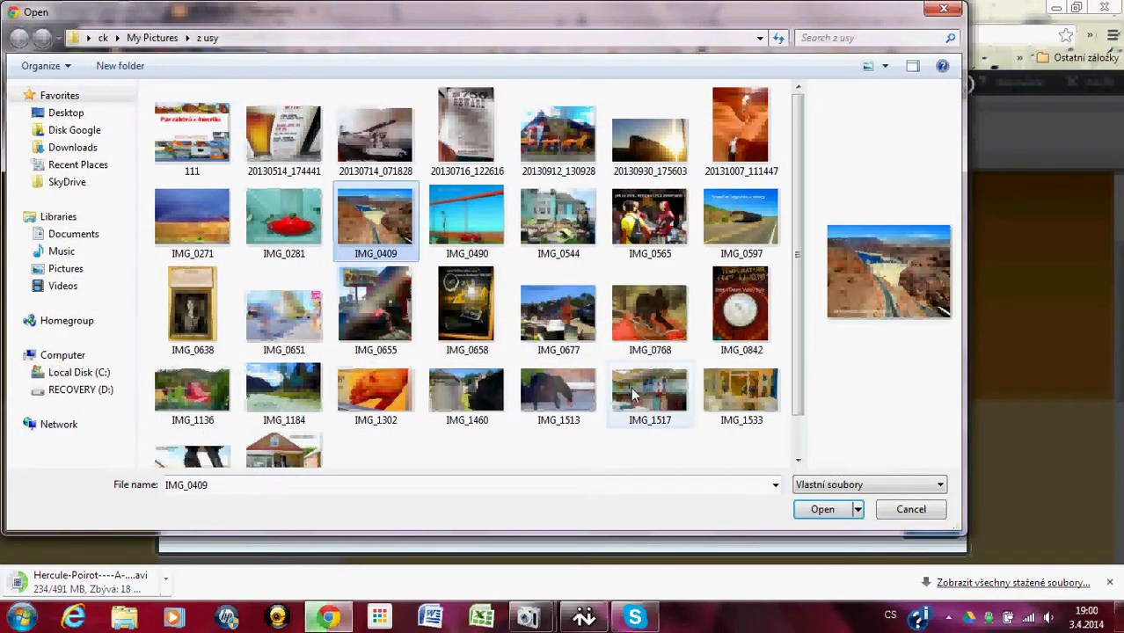
{"action": "left_click", "coordinate": [631, 387], "text": "shift"}
{"action": "left_click", "coordinate": [814, 512]}
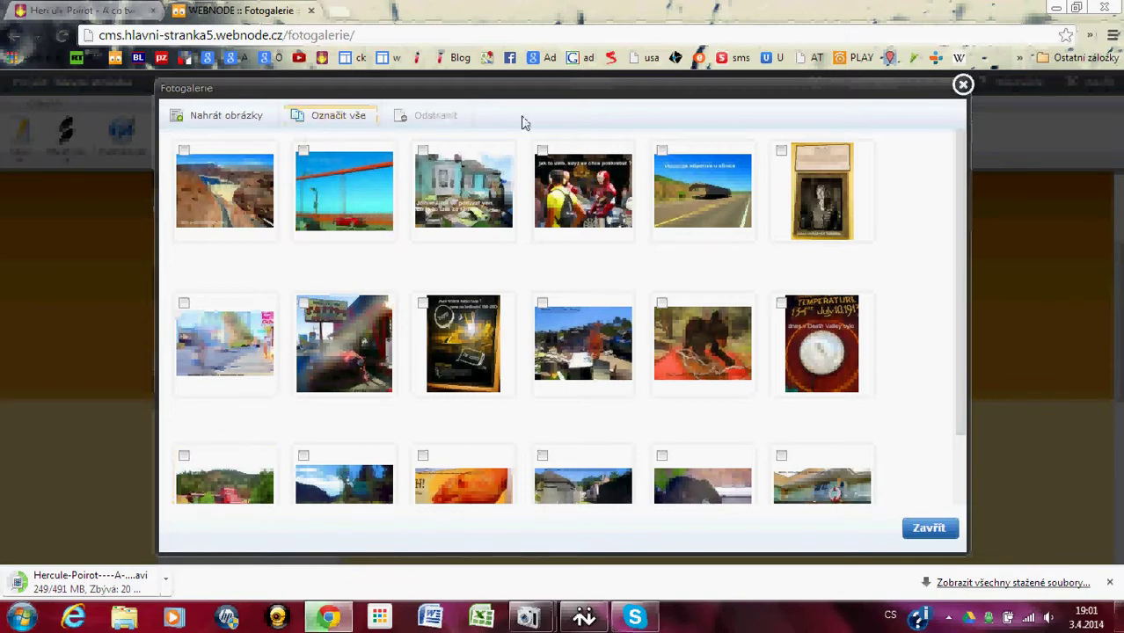
Select all uploaded pictures, close the photo manager and look over the thumbnails on the "Fotogalerie" page.
{"action": "left_click", "coordinate": [334, 118]}
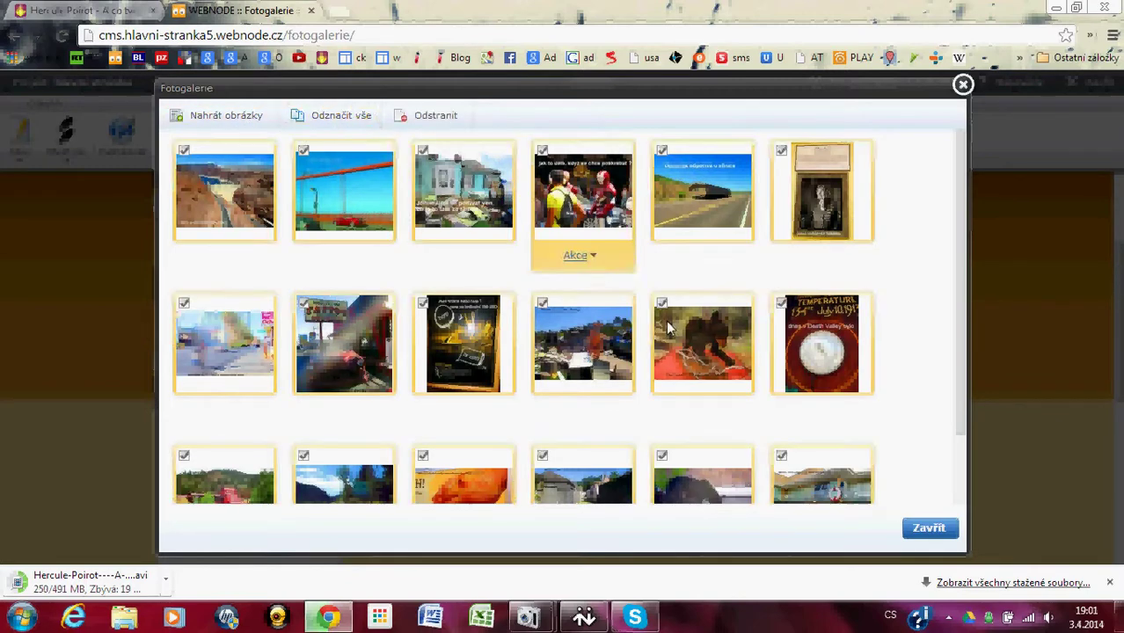
{"action": "scroll", "coordinate": [906, 480], "scroll_direction": "down", "scroll_amount": 1}
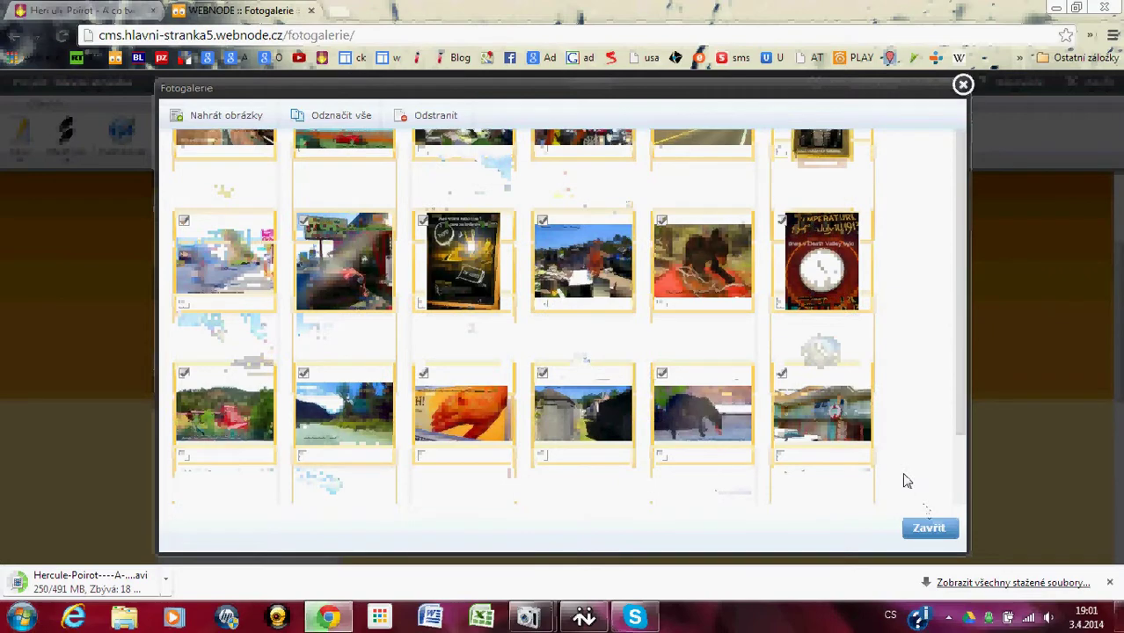
{"action": "scroll", "coordinate": [907, 480], "scroll_direction": "up", "scroll_amount": 1}
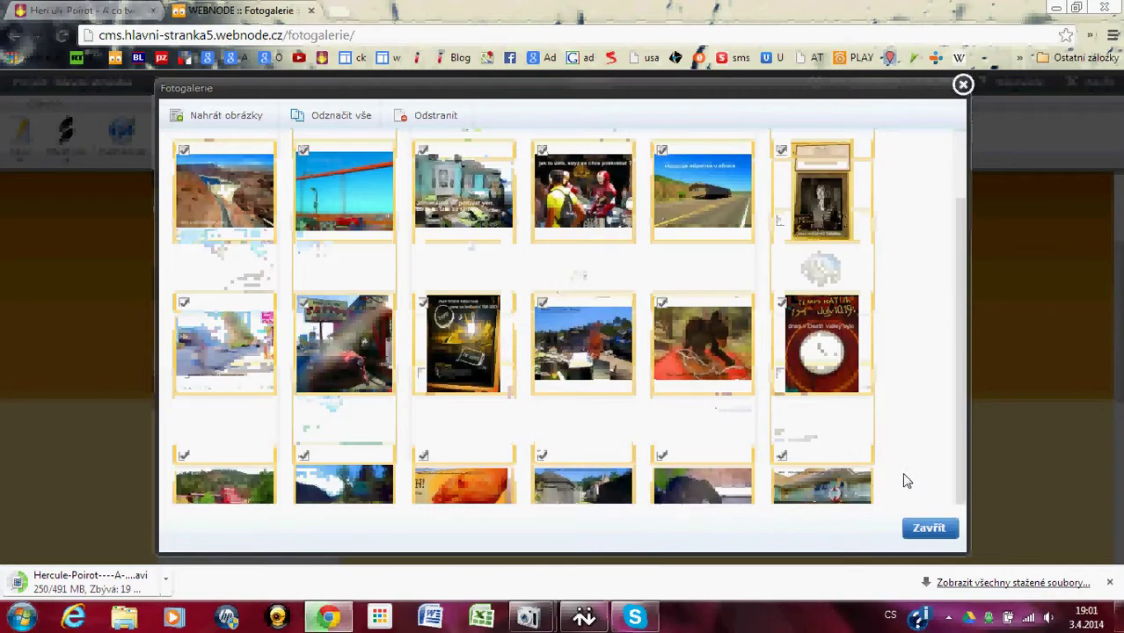
{"action": "left_click", "coordinate": [928, 529]}
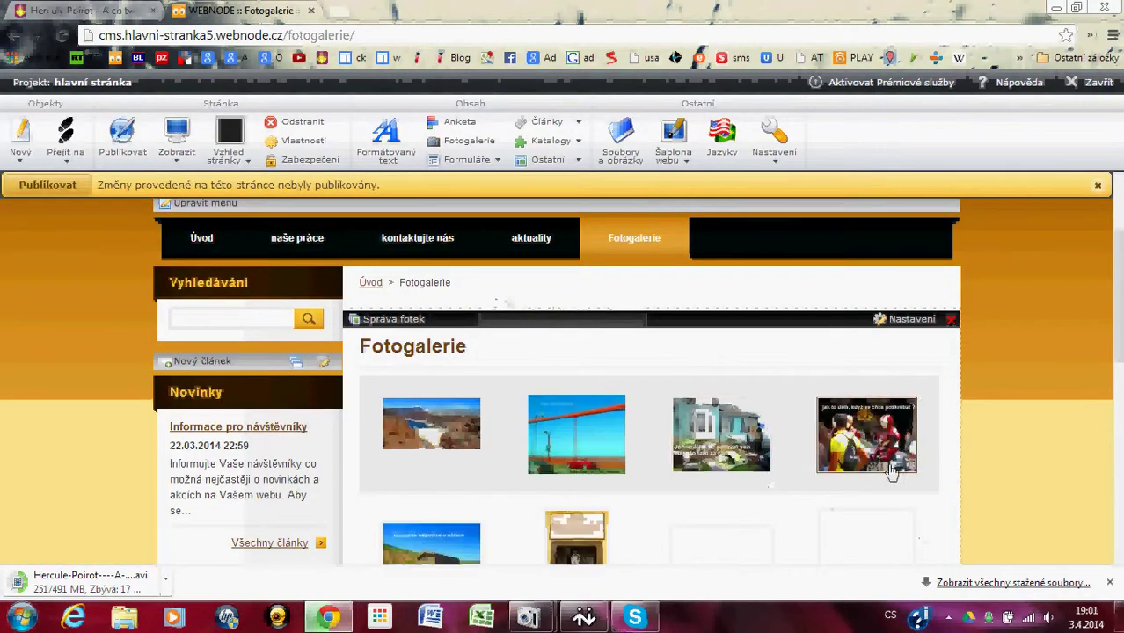
{"action": "scroll", "coordinate": [991, 467], "scroll_direction": "down", "scroll_amount": 5}
{"action": "scroll", "coordinate": [991, 468], "scroll_direction": "up", "scroll_amount": 4}
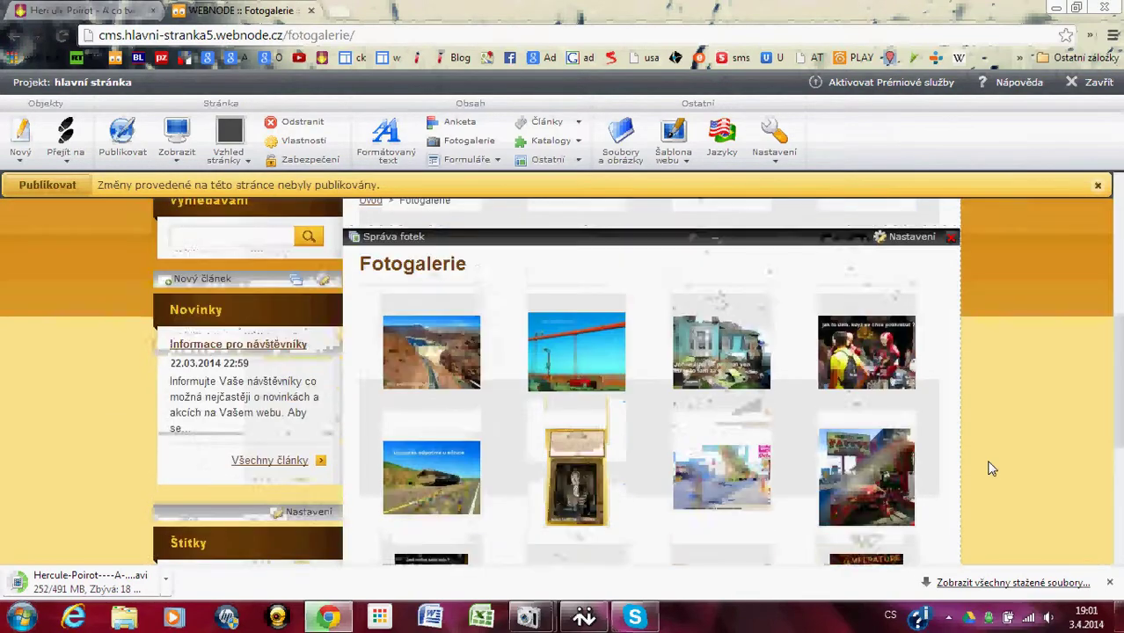
Publish the "Fotogalerie" page, dismiss the publication dialog and look over the page.
{"action": "left_click", "coordinate": [32, 186]}
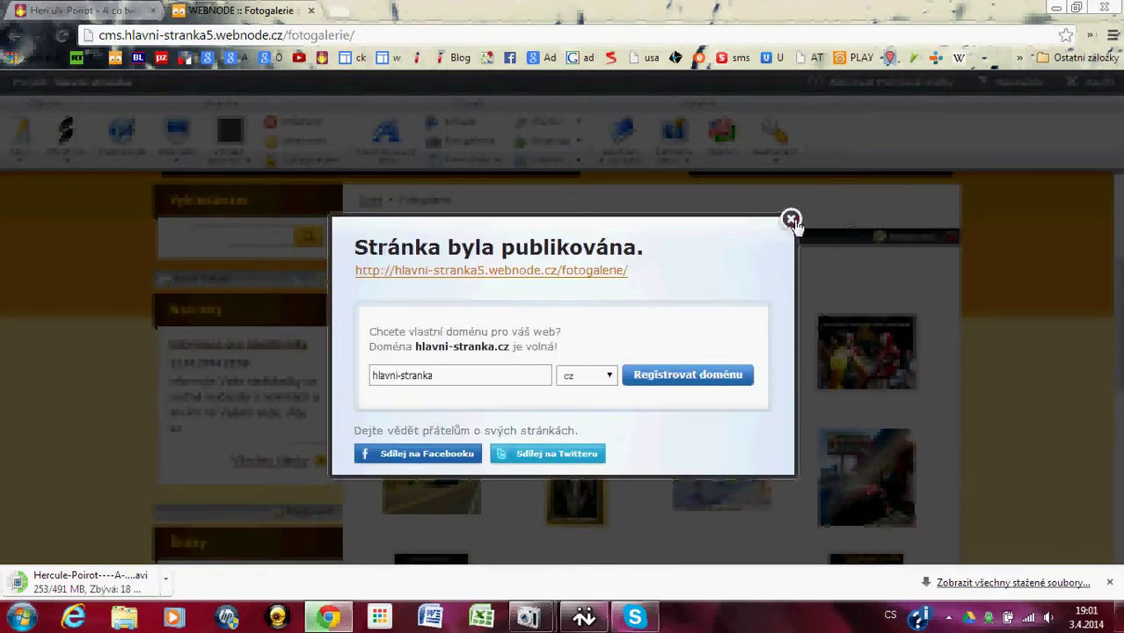
{"action": "left_click", "coordinate": [791, 219]}
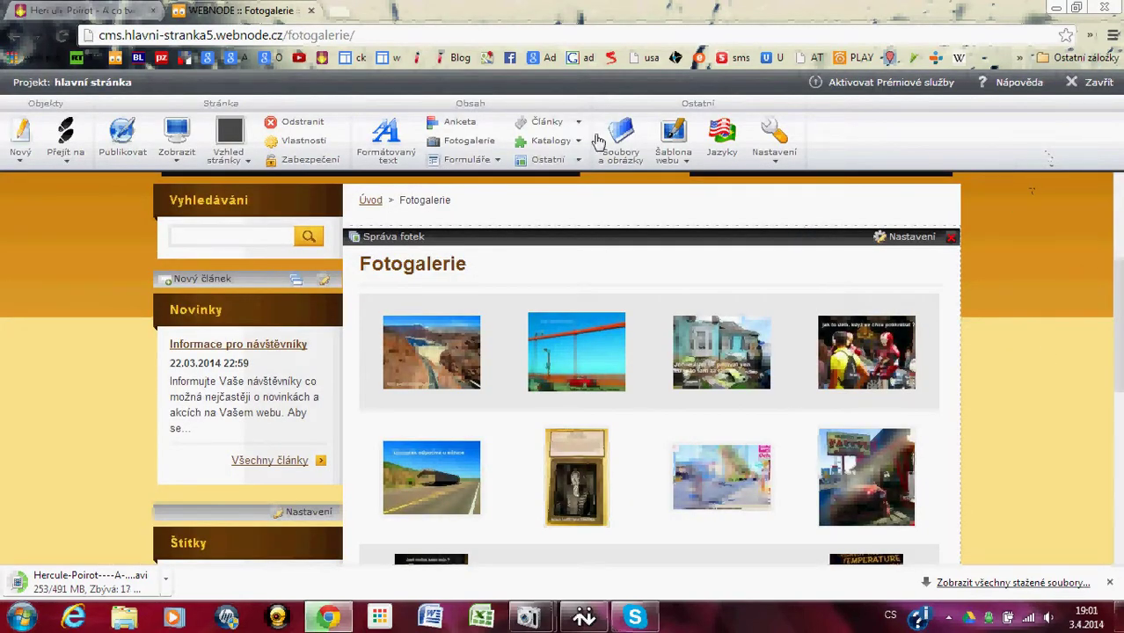
{"action": "scroll", "coordinate": [183, 333], "scroll_direction": "down", "scroll_amount": 6}
{"action": "scroll", "coordinate": [183, 334], "scroll_direction": "up", "scroll_amount": 5}
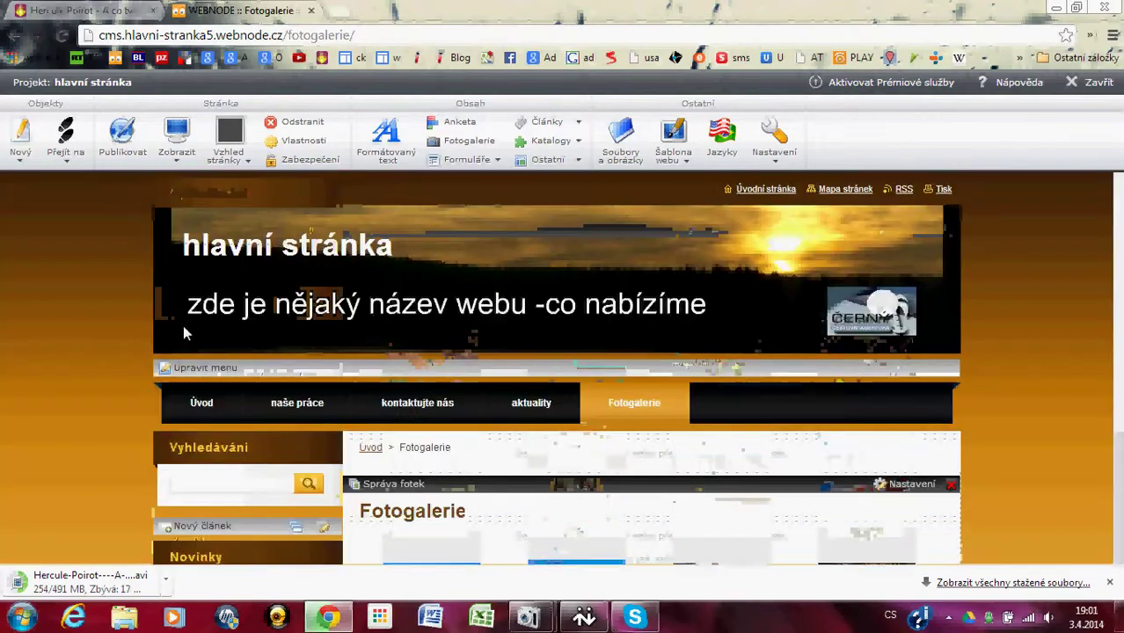
Leave the page editor, reopen it once from the project administration, and log out of the Webnode account.
{"action": "left_click", "coordinate": [1095, 83]}
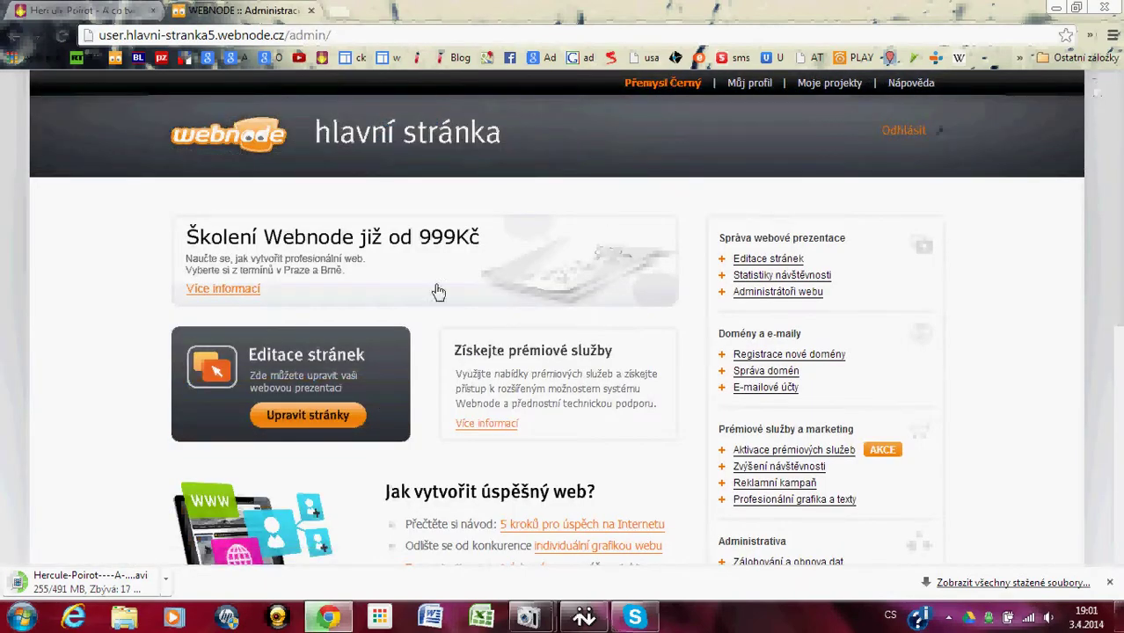
{"action": "left_click", "coordinate": [308, 416]}
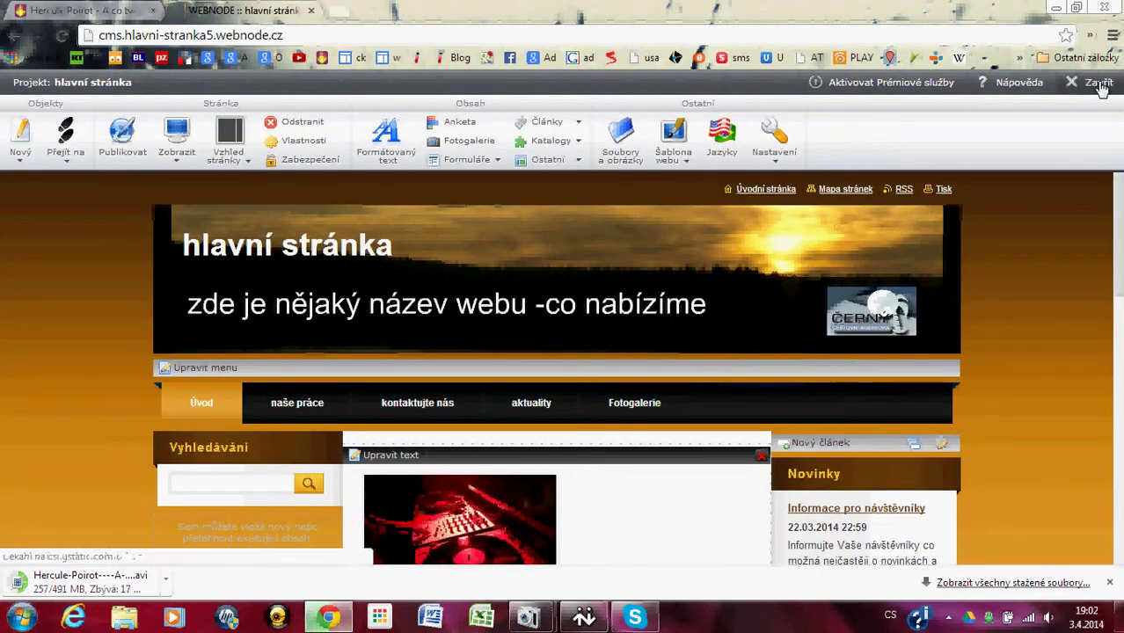
{"action": "left_click", "coordinate": [1097, 83]}
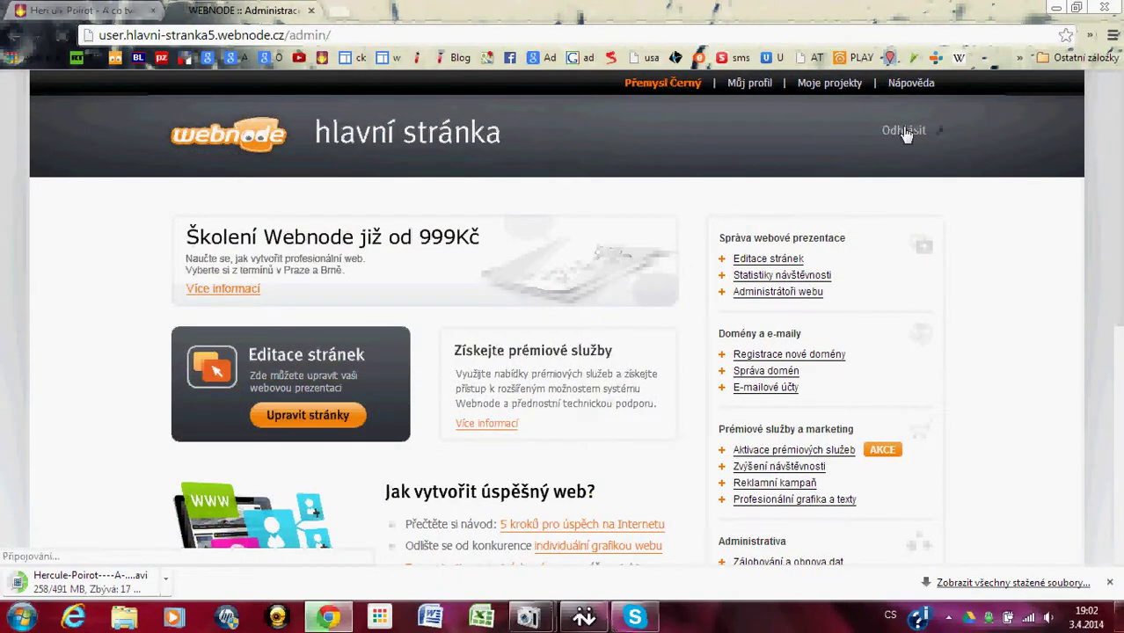
{"action": "left_click", "coordinate": [906, 132]}
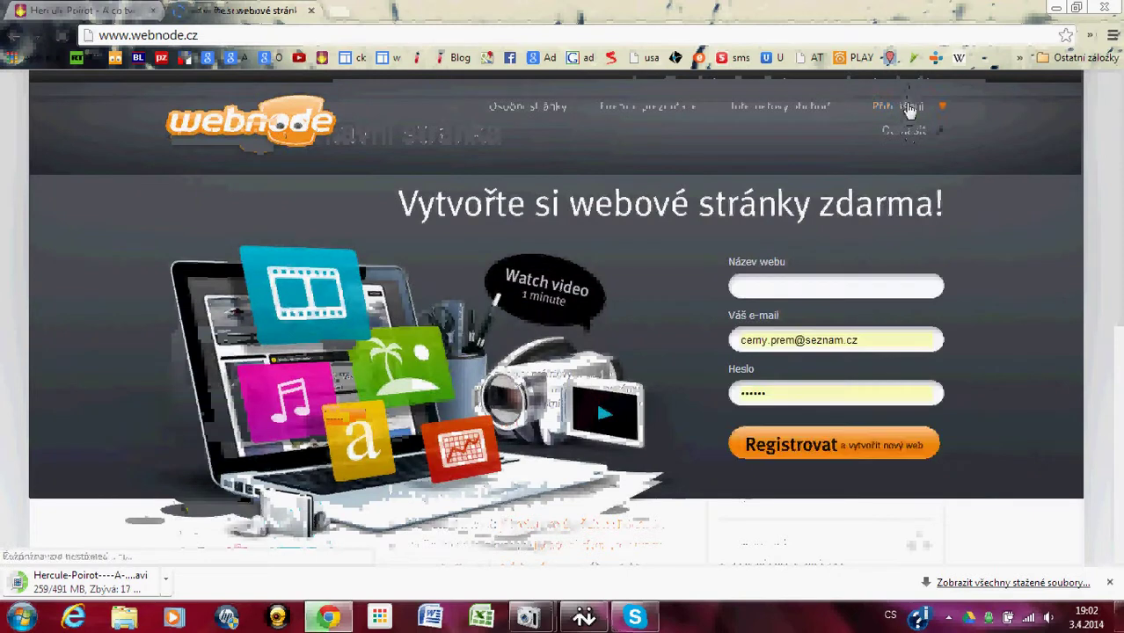
Log back in with the saved credentials and open the published "hlavní stránka" site from the project list.
{"action": "left_click", "coordinate": [911, 109]}
{"action": "left_click", "coordinate": [774, 272]}
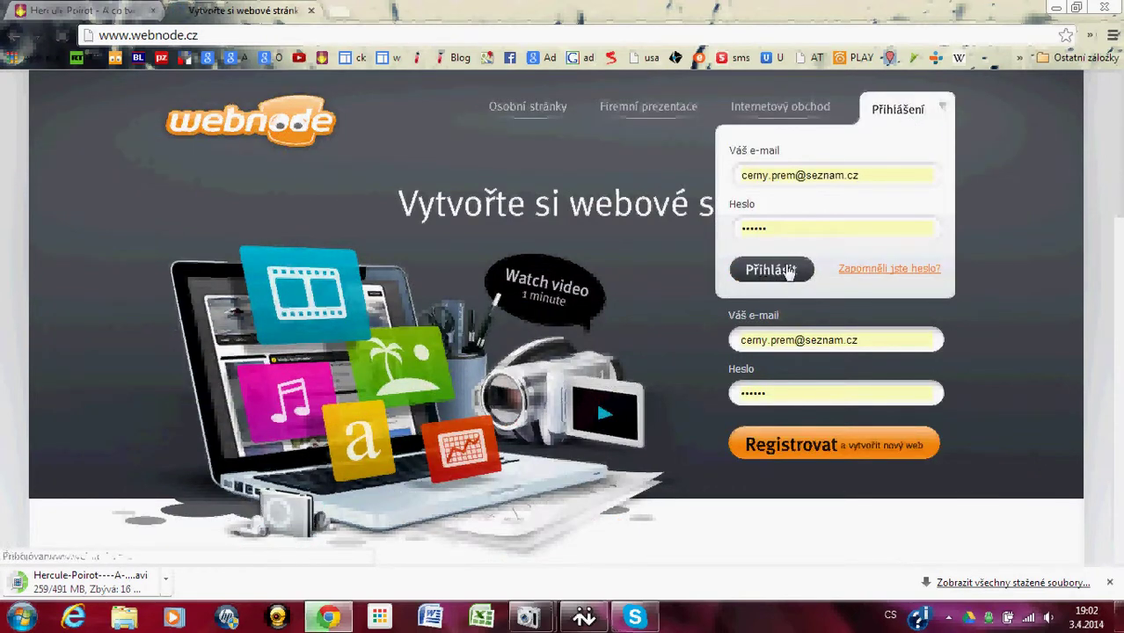
{"action": "scroll", "coordinate": [124, 341], "scroll_direction": "down", "scroll_amount": 2}
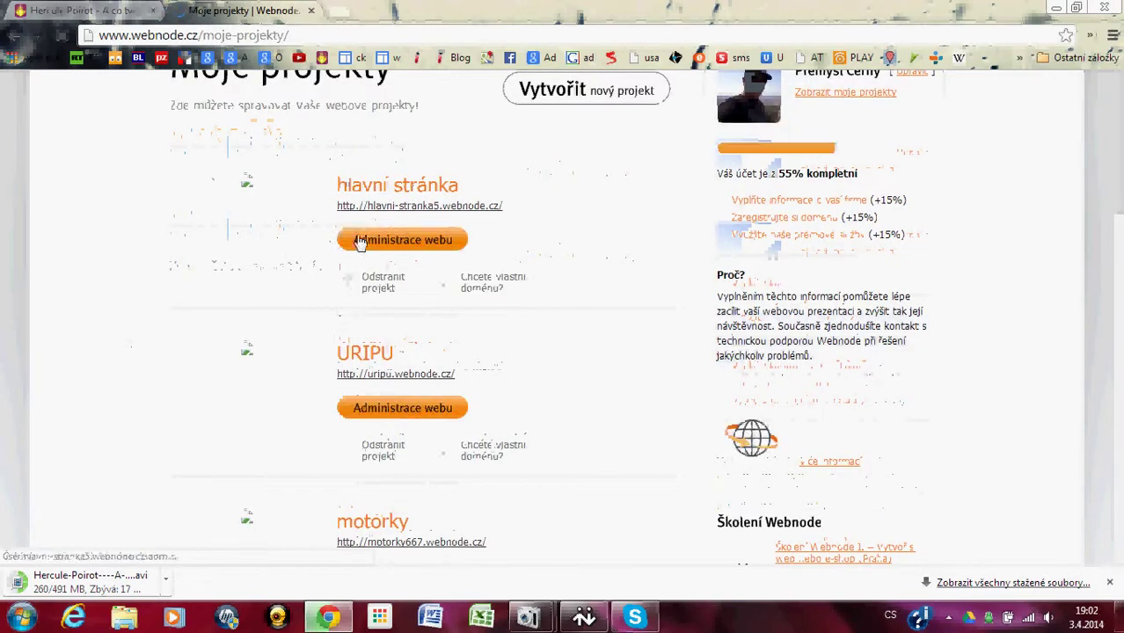
{"action": "left_click", "coordinate": [428, 249]}
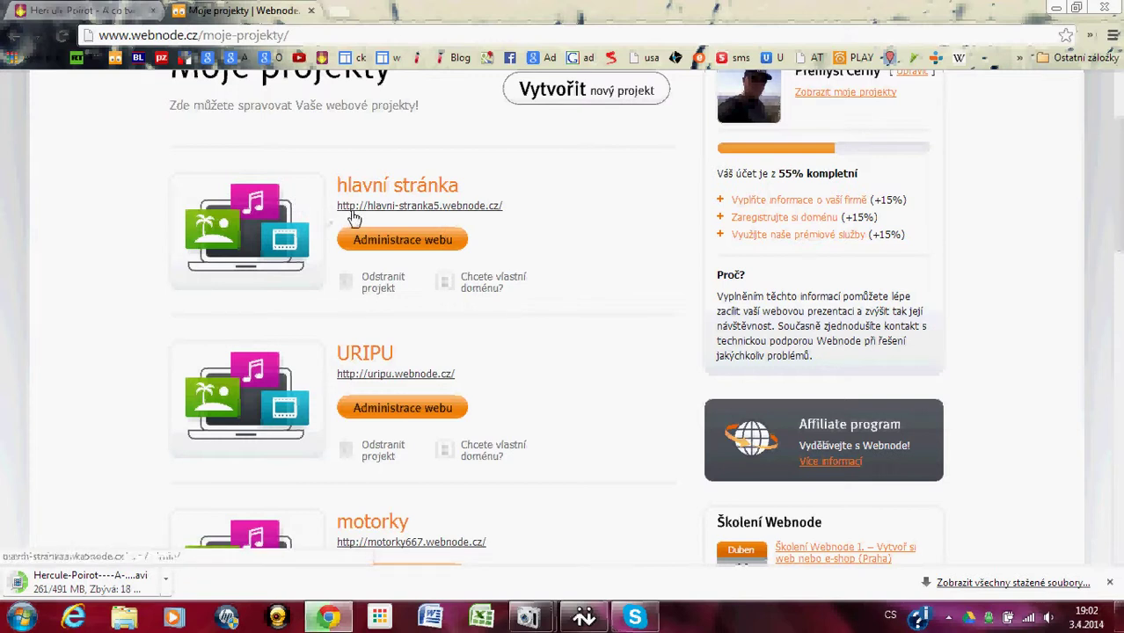
{"action": "left_click", "coordinate": [421, 208]}
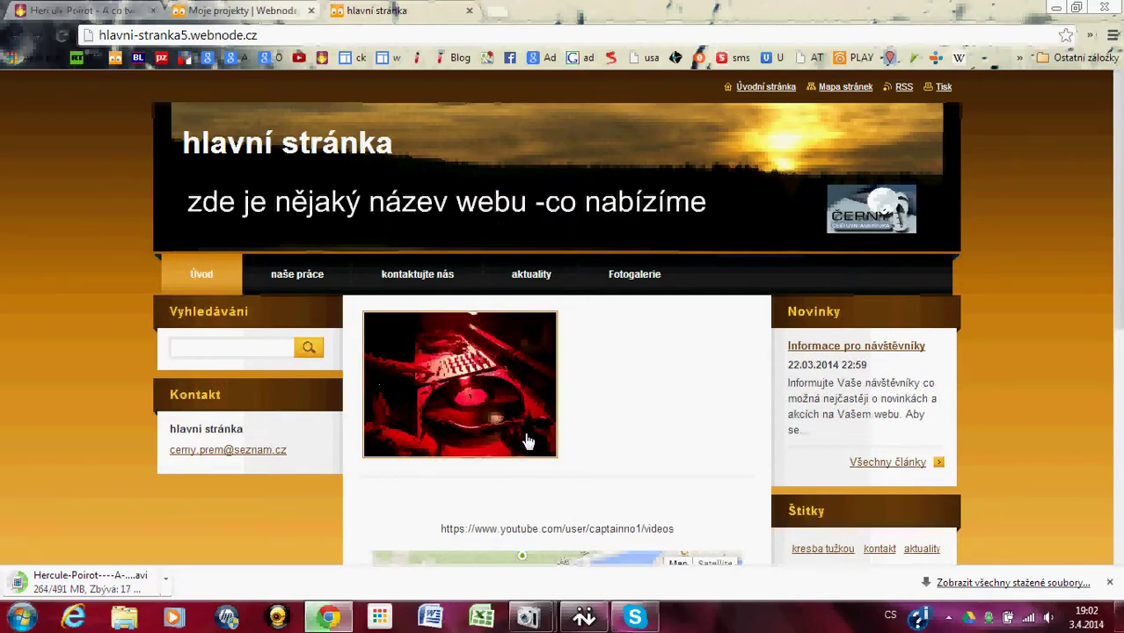
Look over the published home, "naše práce", "kontaktujte nás" and "Fotogalerie" pages and close the published site.
{"action": "scroll", "coordinate": [466, 407], "scroll_direction": "down", "scroll_amount": 2}
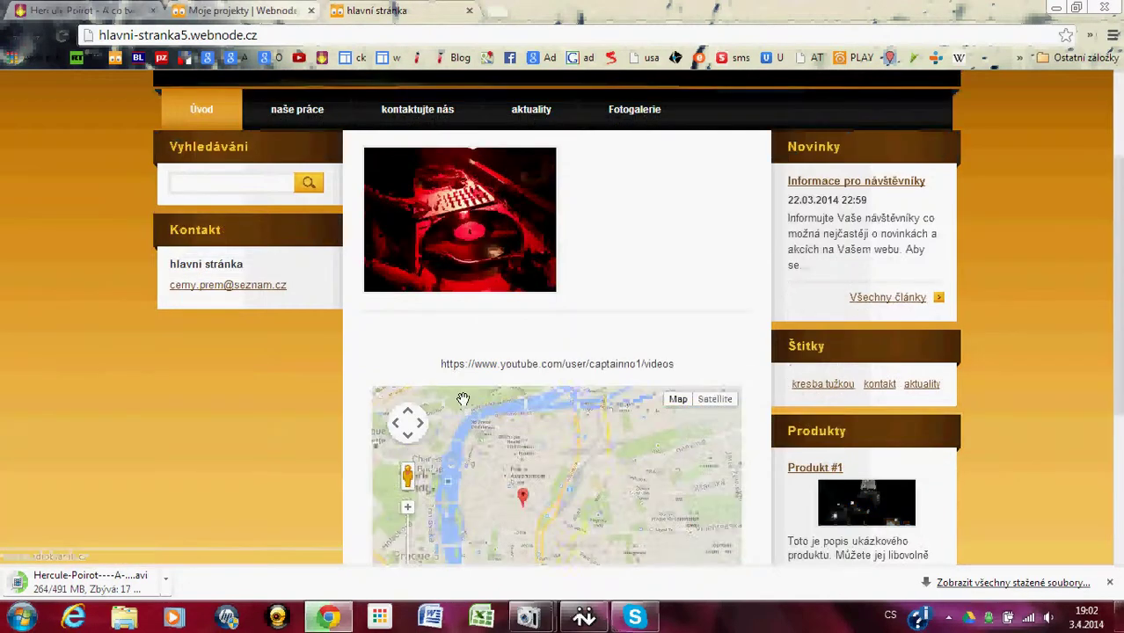
{"action": "left_click", "coordinate": [309, 118]}
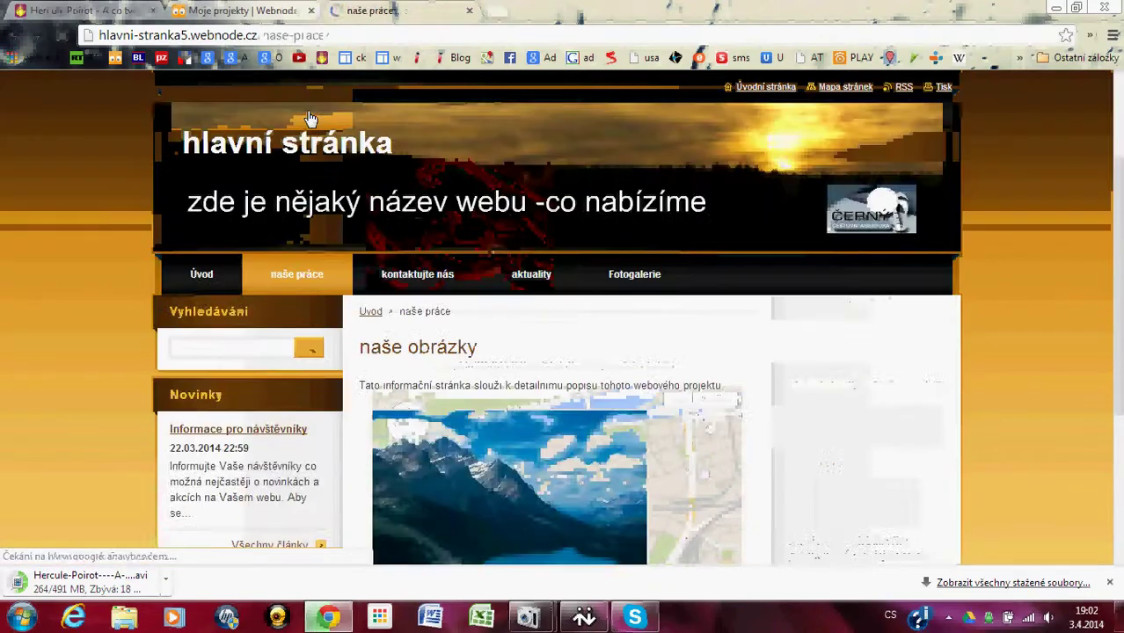
{"action": "scroll", "coordinate": [503, 443], "scroll_direction": "down", "scroll_amount": 6}
{"action": "scroll", "coordinate": [503, 443], "scroll_direction": "up", "scroll_amount": 6}
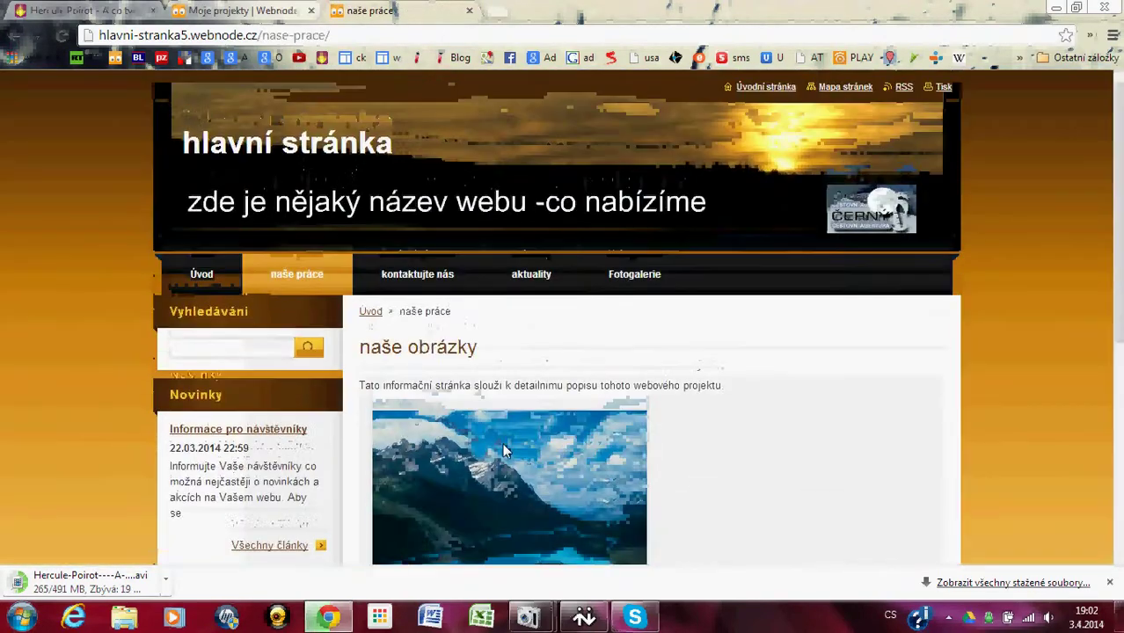
{"action": "left_click", "coordinate": [403, 280]}
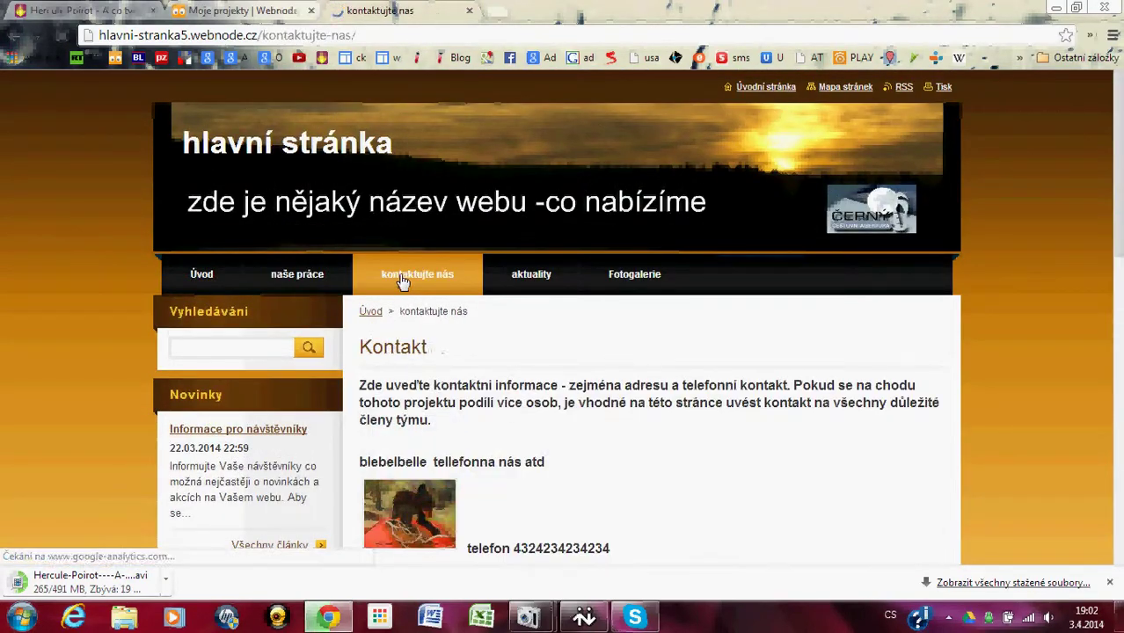
{"action": "left_click", "coordinate": [631, 279]}
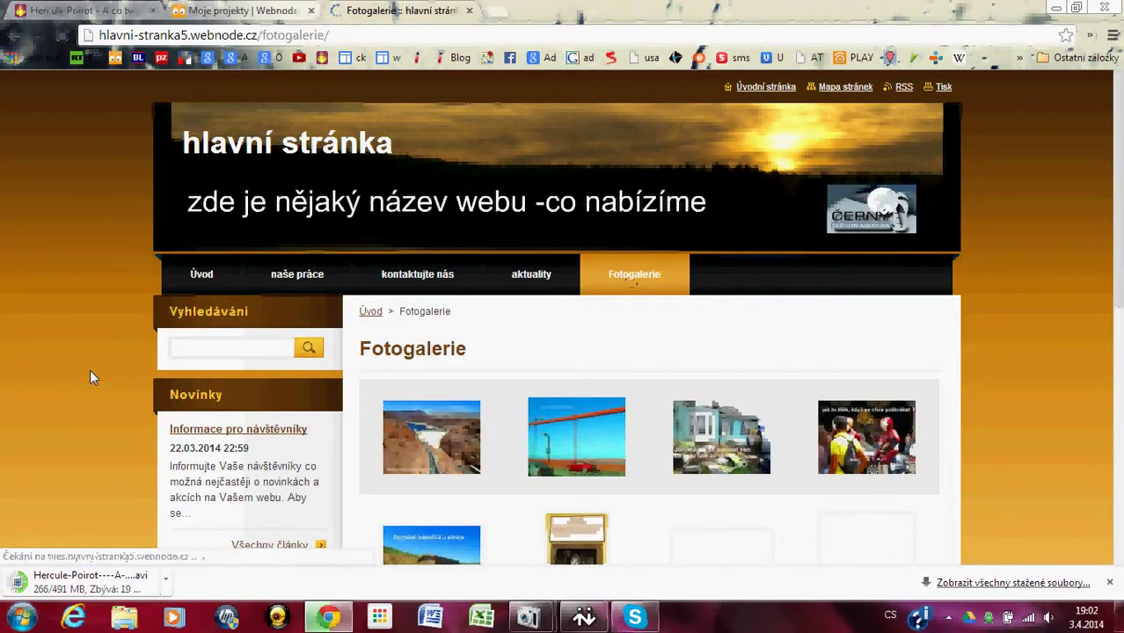
{"action": "scroll", "coordinate": [449, 420], "scroll_direction": "down", "scroll_amount": 5}
{"action": "scroll", "coordinate": [450, 419], "scroll_direction": "down", "scroll_amount": 2}
{"action": "scroll", "coordinate": [446, 421], "scroll_direction": "up", "scroll_amount": 2}
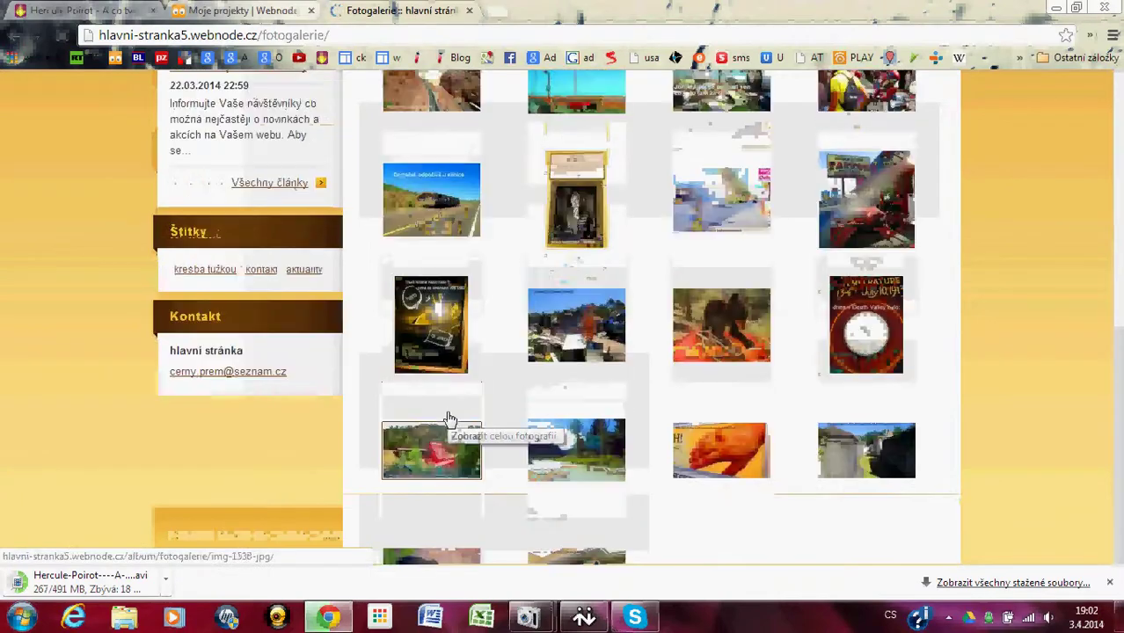
{"action": "scroll", "coordinate": [193, 220], "scroll_direction": "up", "scroll_amount": 4}
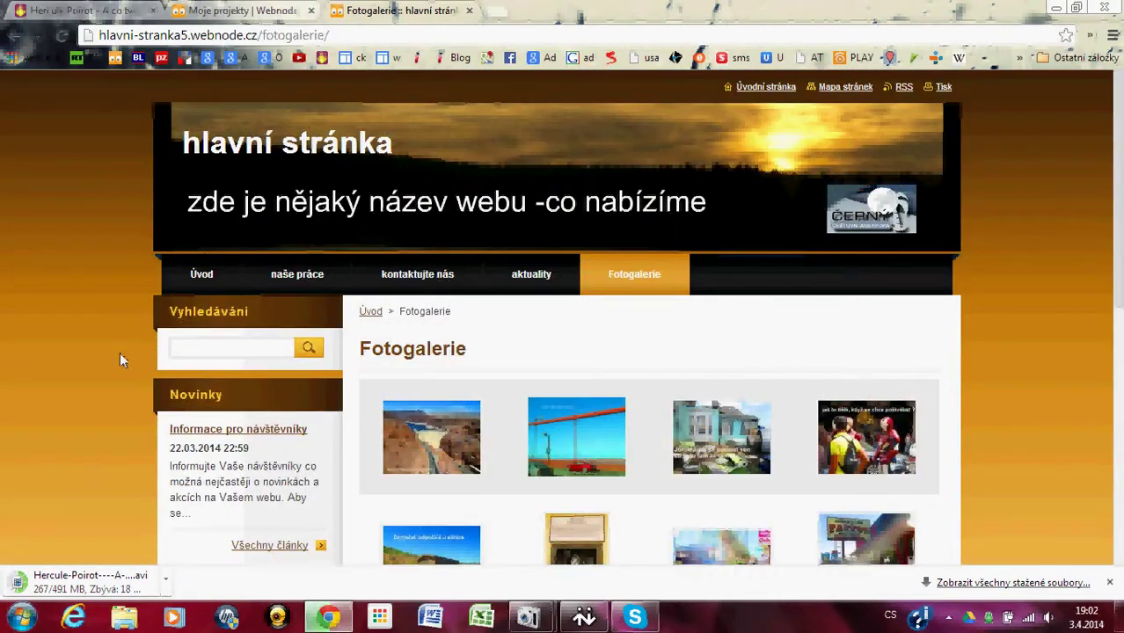
{"action": "left_click", "coordinate": [470, 11]}
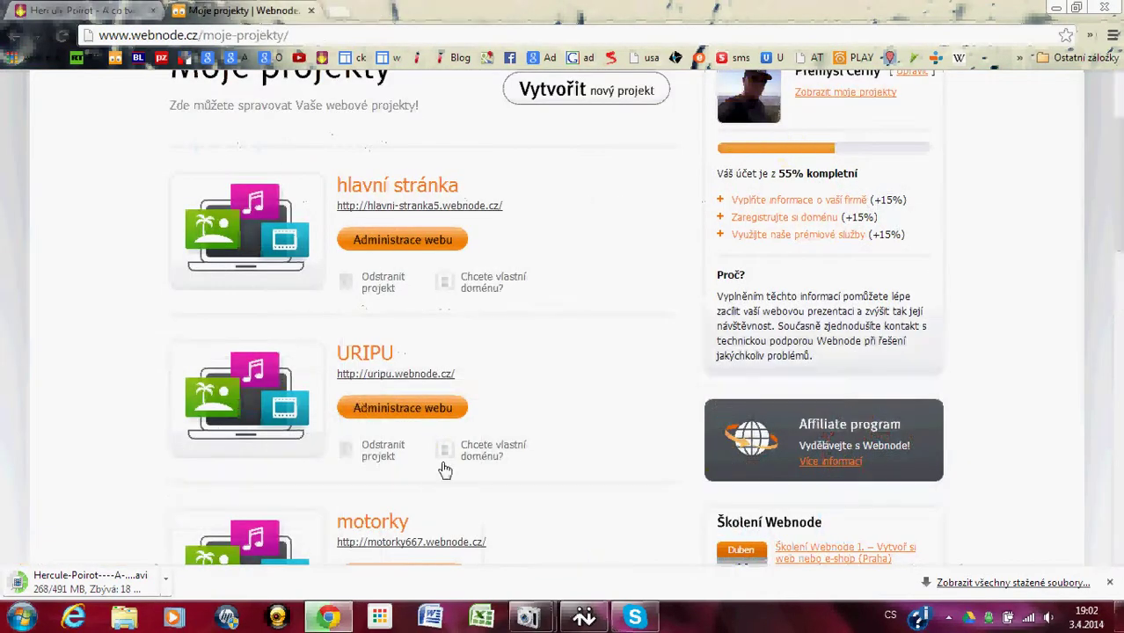
{"action": "left_click", "coordinate": [1058, 8]}
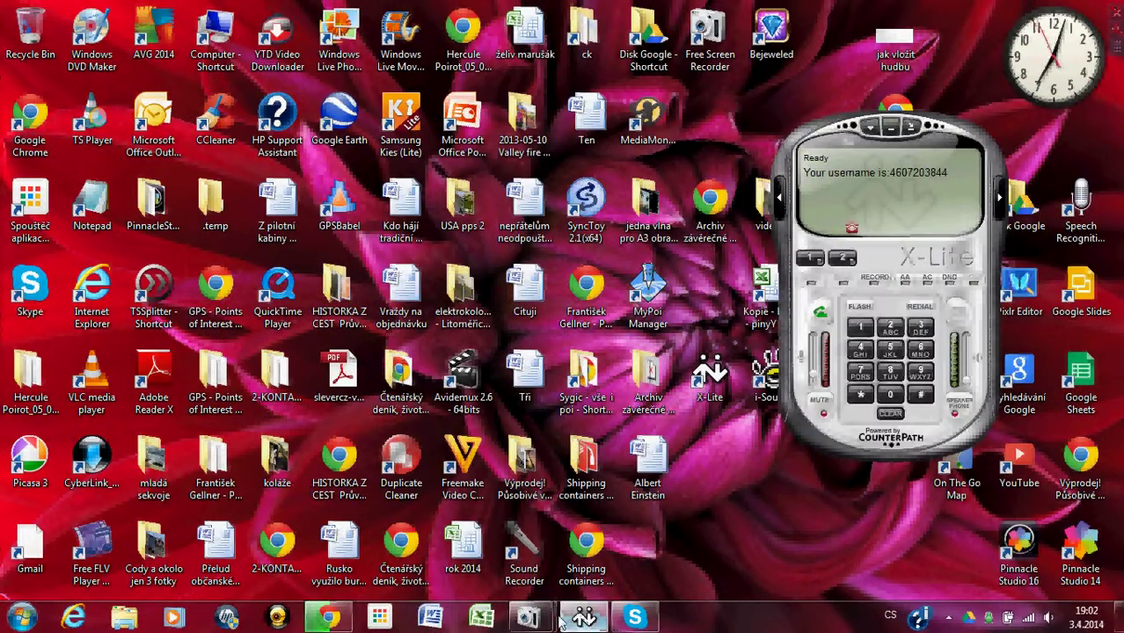
{"action": "mouse_move", "coordinate": [534, 626]}
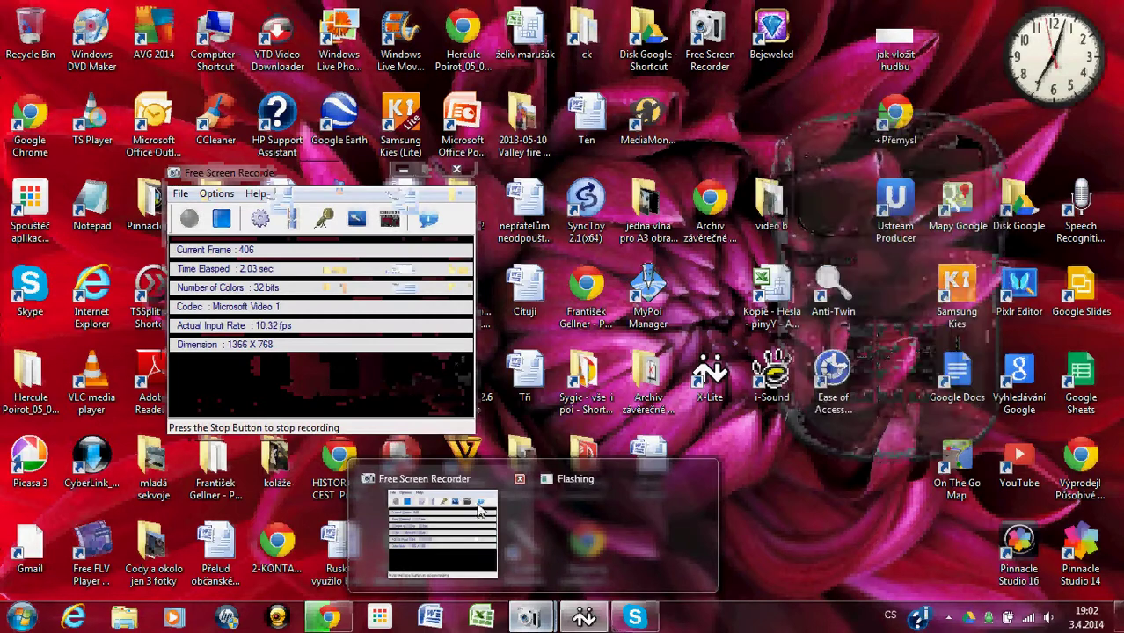
{"action": "left_click", "coordinate": [471, 503]}
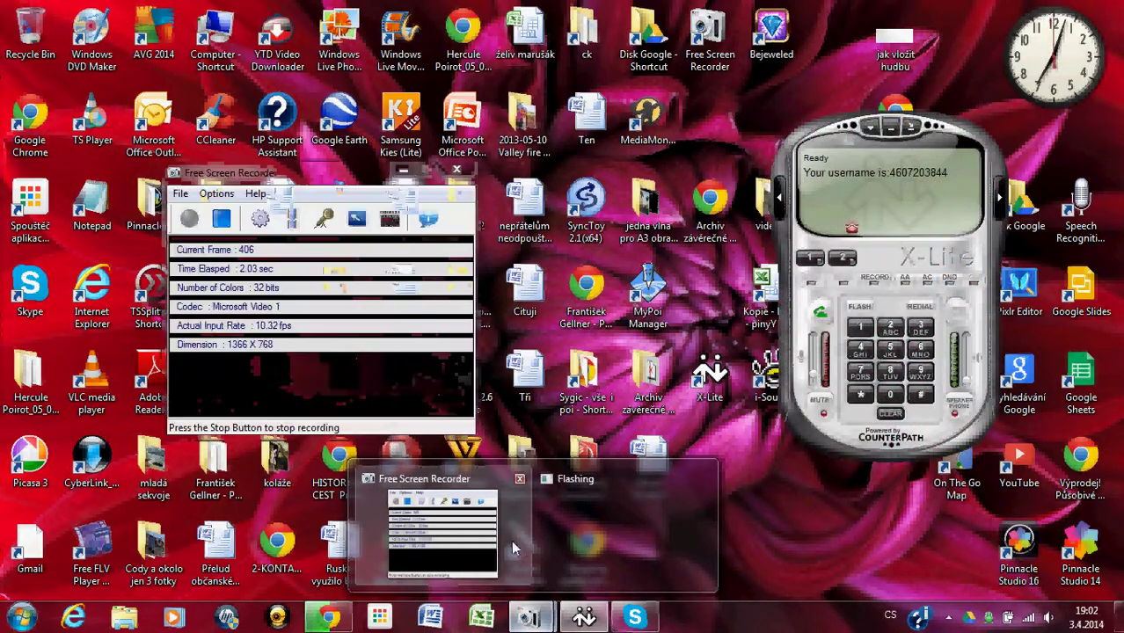